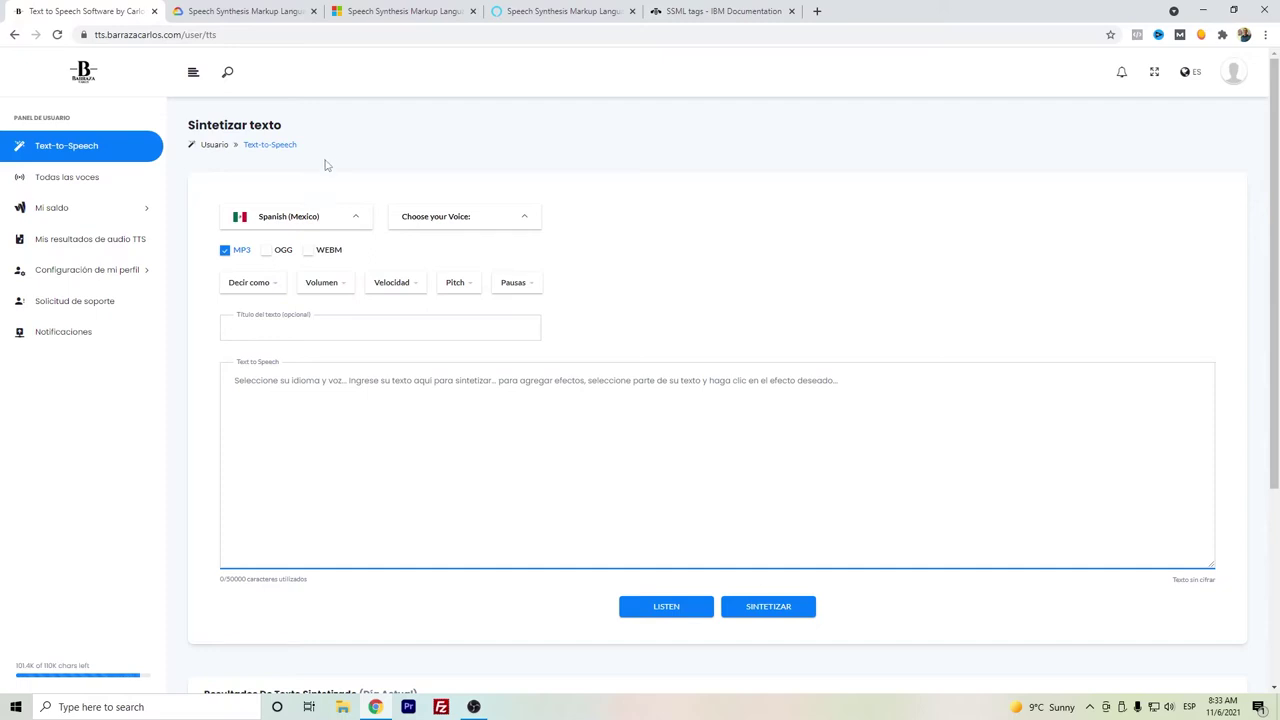
Review the options offered by the Decir como and Volumen speech effects
{"action": "left_click", "coordinate": [262, 288]}
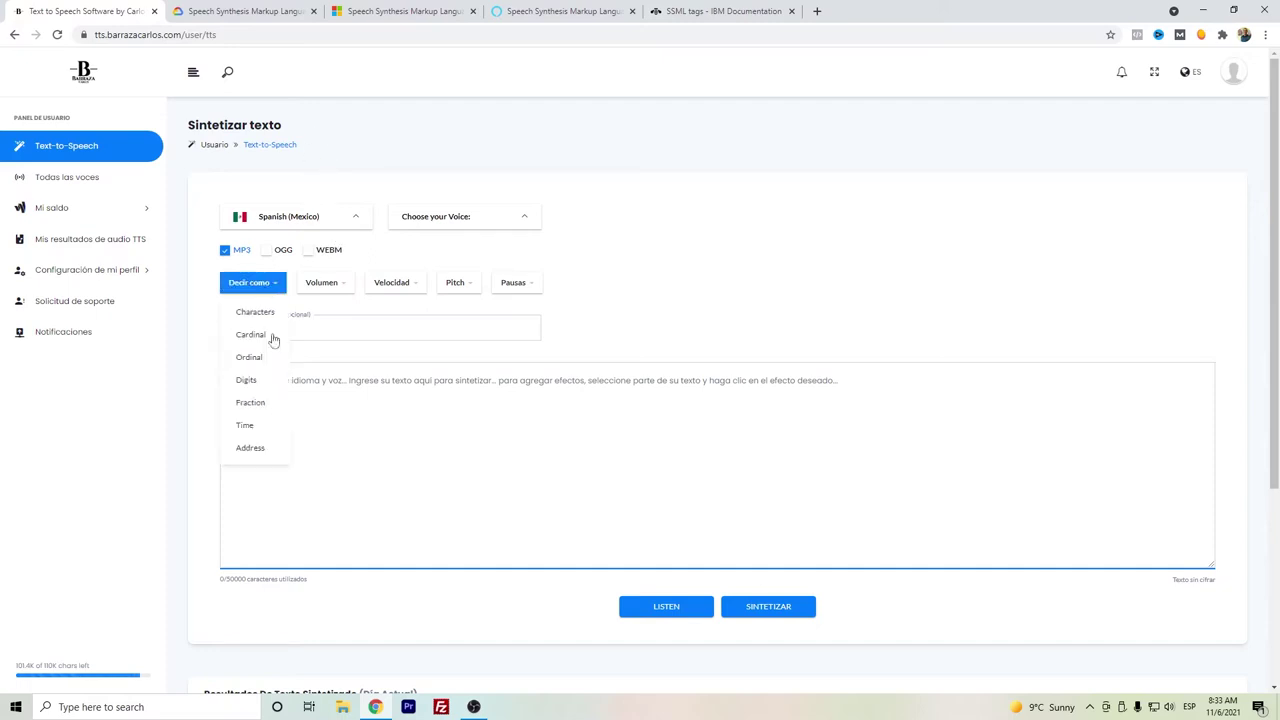
{"action": "left_click", "coordinate": [350, 291]}
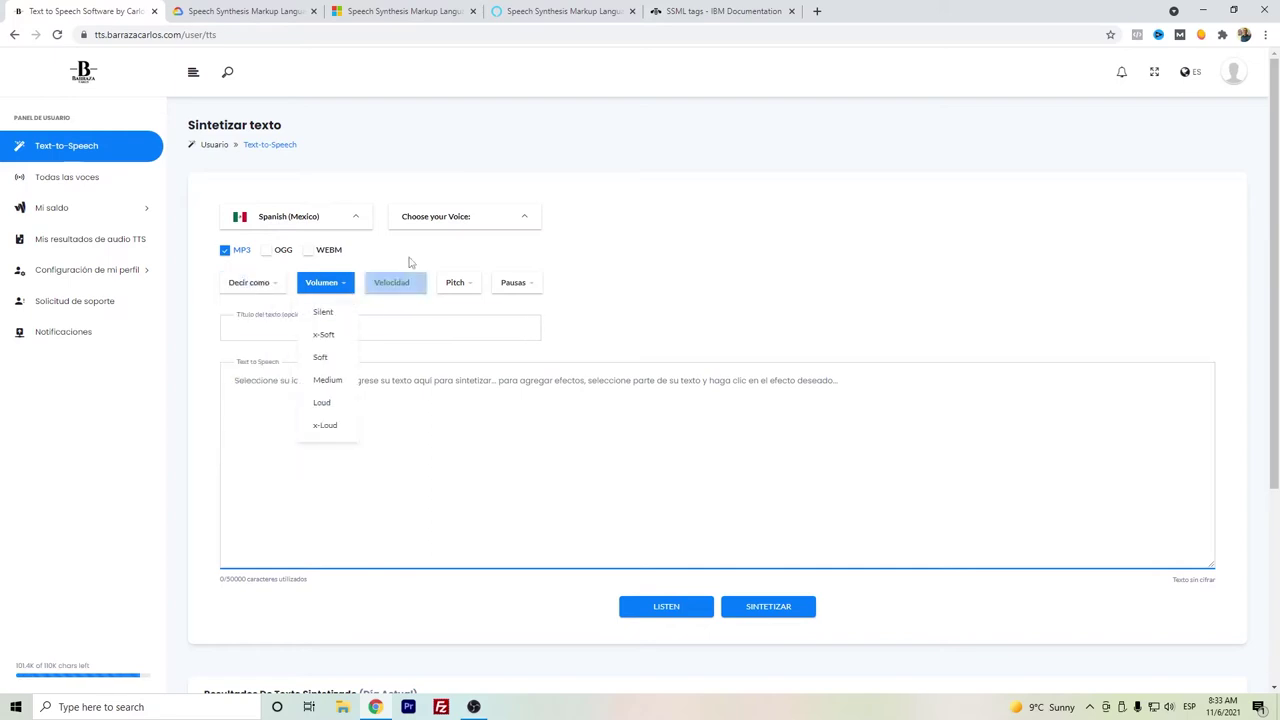
{"action": "left_click", "coordinate": [296, 101]}
Look over the SSML documentation from Google Cloud, Microsoft Azure, Amazon Alexa and IBM, and return to the text-to-speech page
{"action": "left_click", "coordinate": [243, 11]}
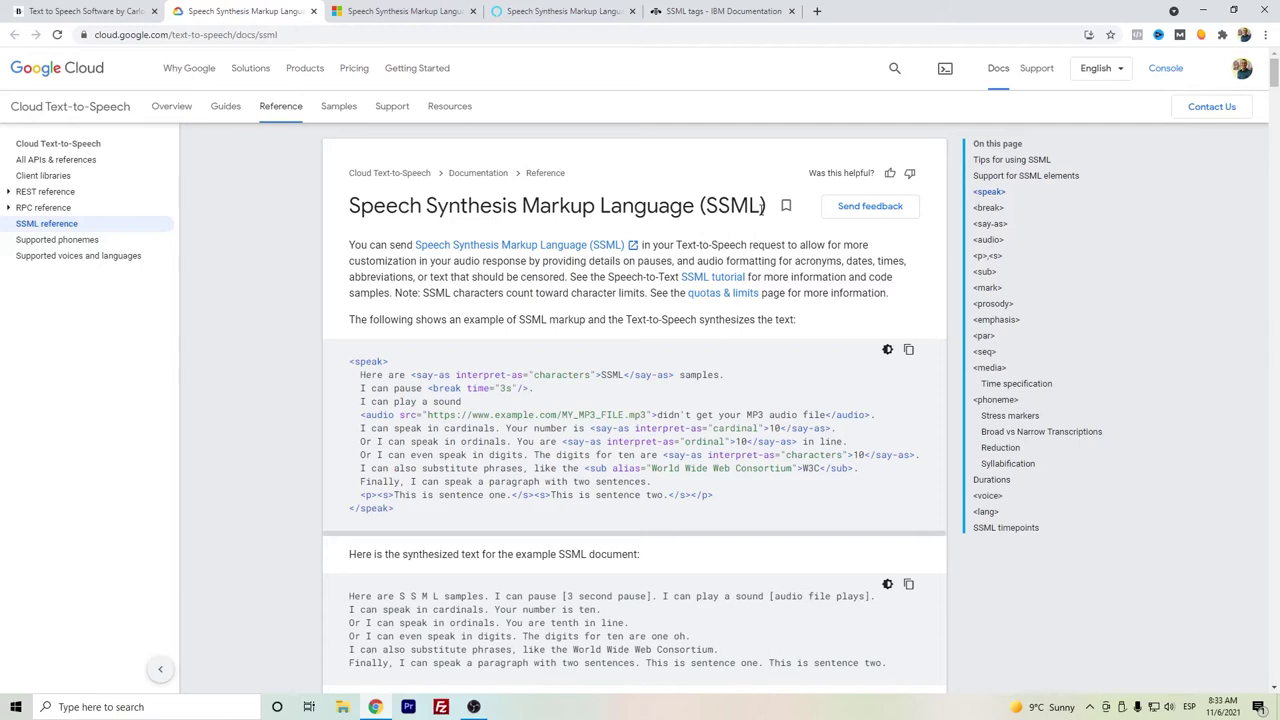
{"action": "left_click", "coordinate": [416, 10]}
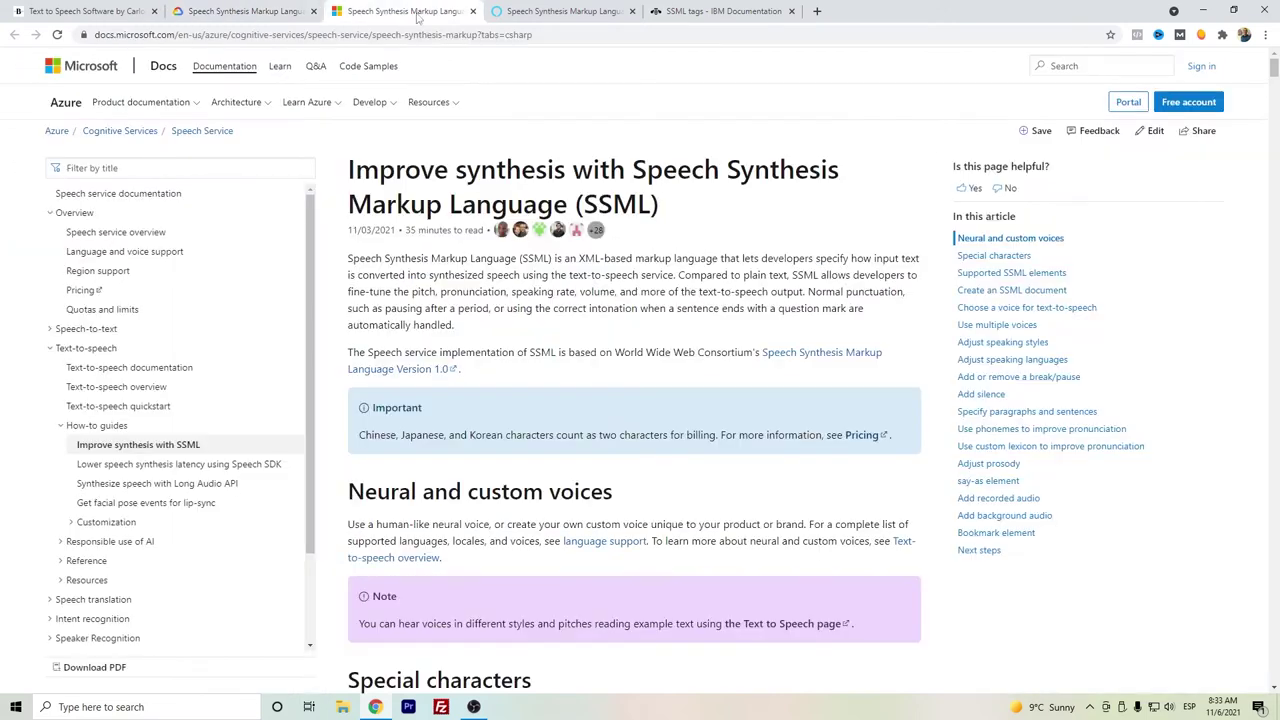
{"action": "left_click", "coordinate": [580, 11]}
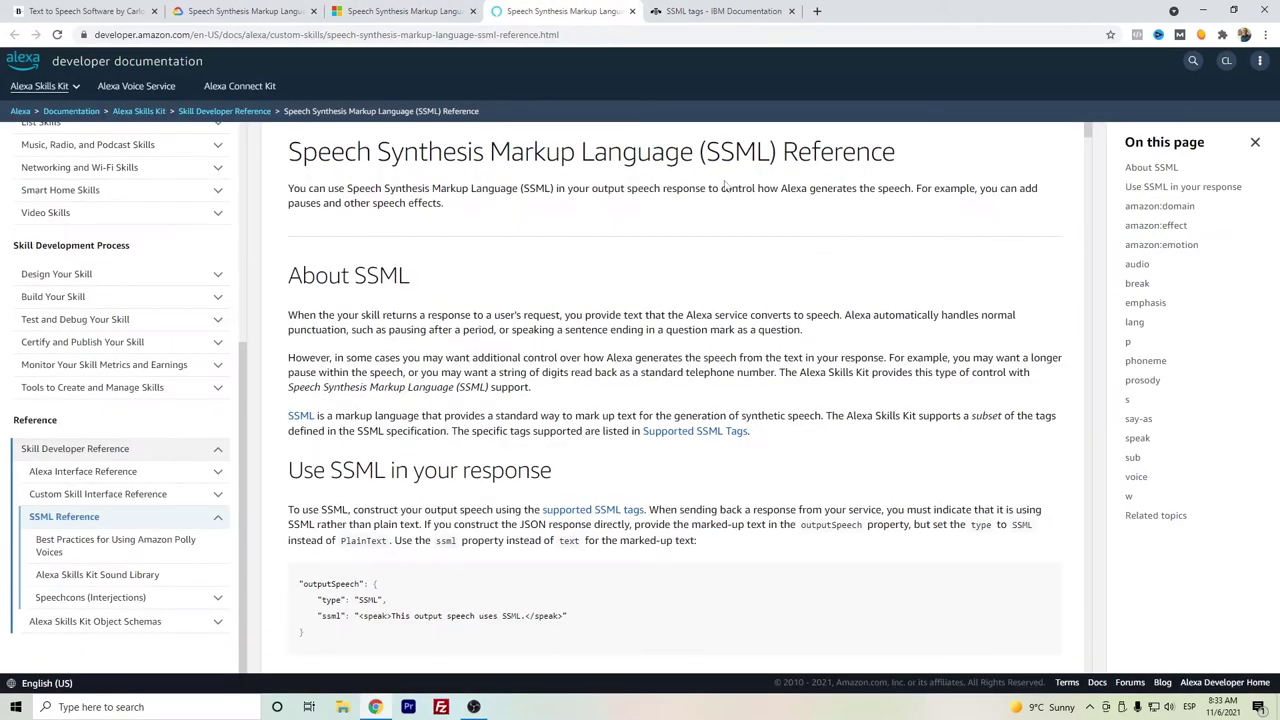
{"action": "left_click", "coordinate": [703, 11]}
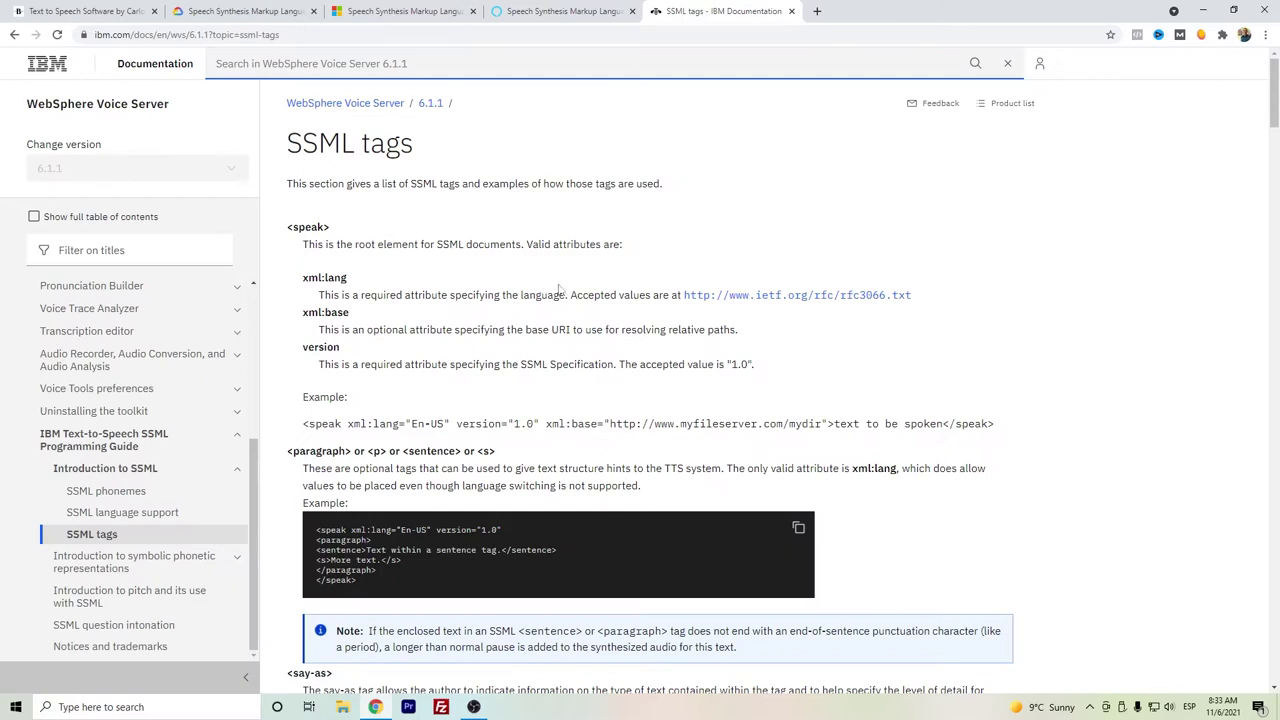
{"action": "key", "text": "ctrl+1"}
{"action": "left_click", "coordinate": [365, 409]}
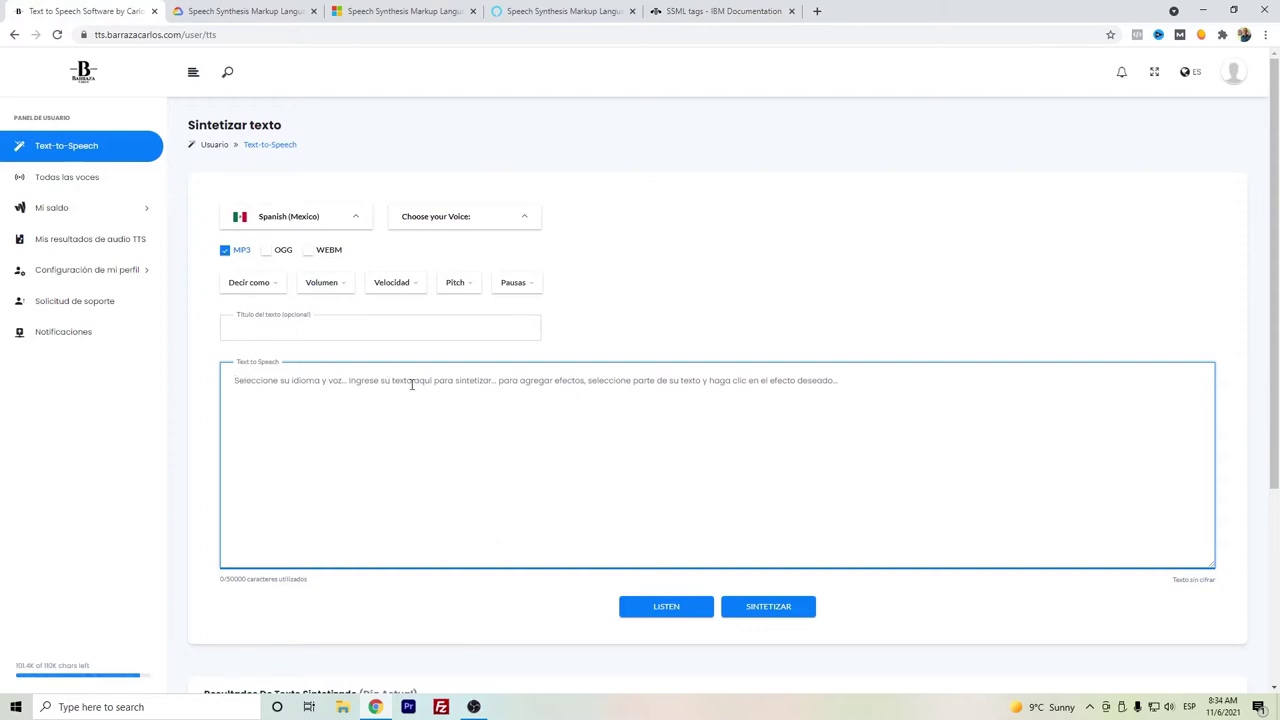
Set the language to Spanish (Mexico) and the voice to Mia
{"action": "left_click", "coordinate": [354, 218]}
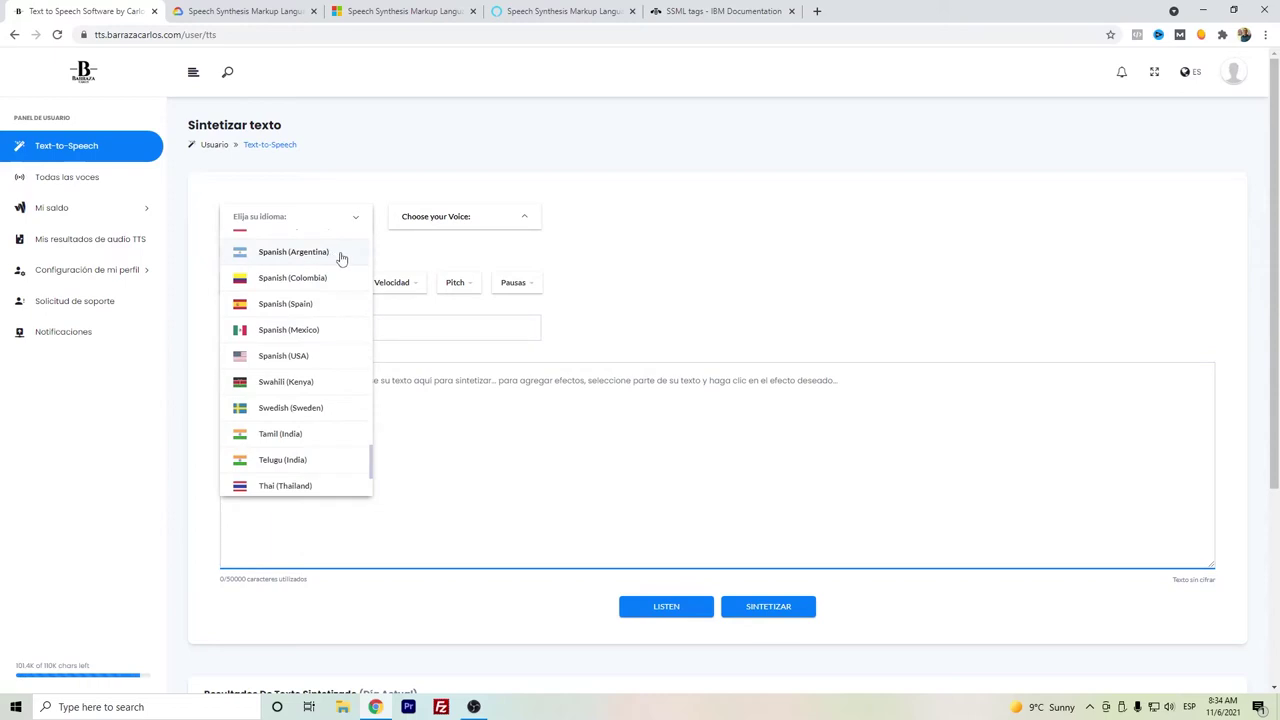
{"action": "left_click", "coordinate": [311, 333]}
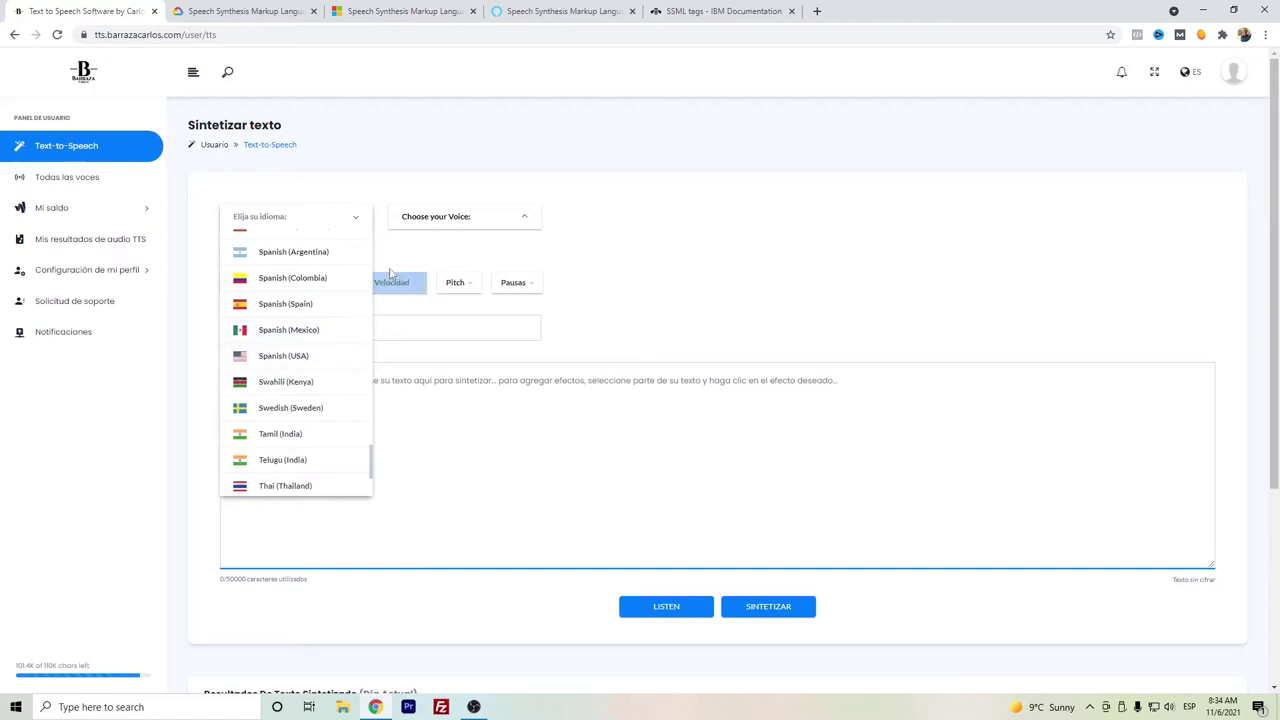
{"action": "left_click", "coordinate": [450, 225]}
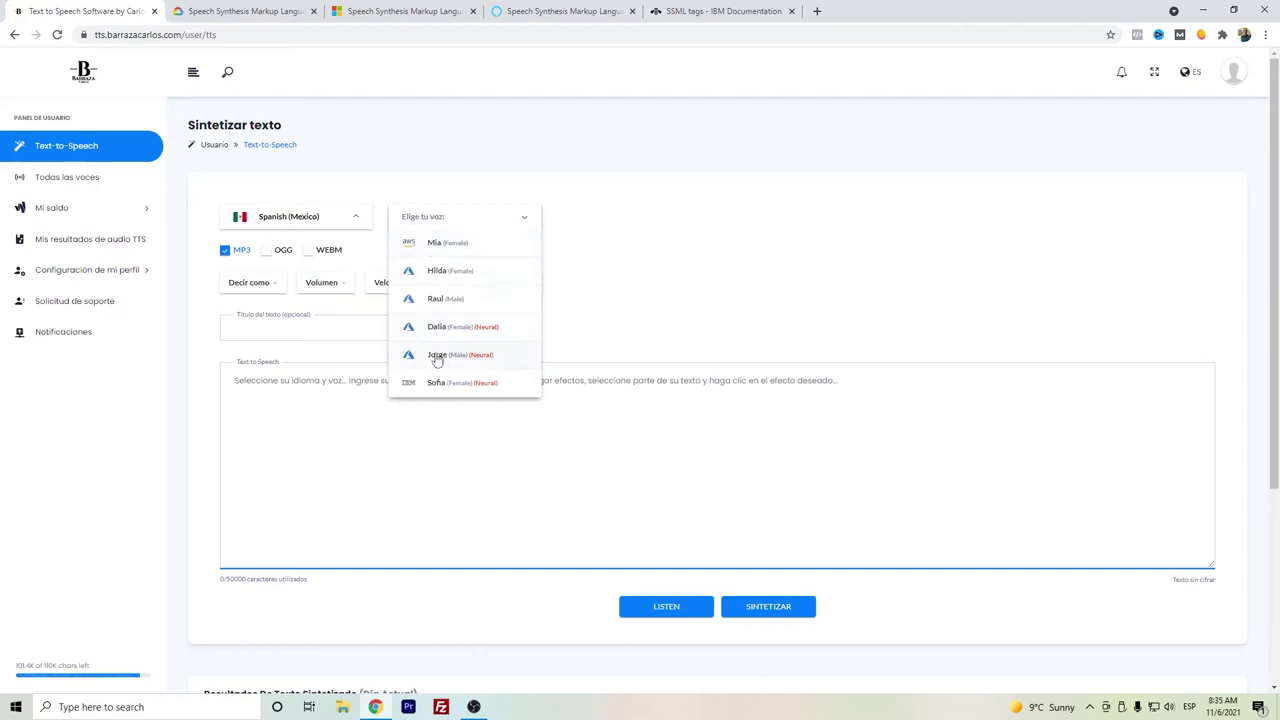
{"action": "left_click", "coordinate": [438, 243]}
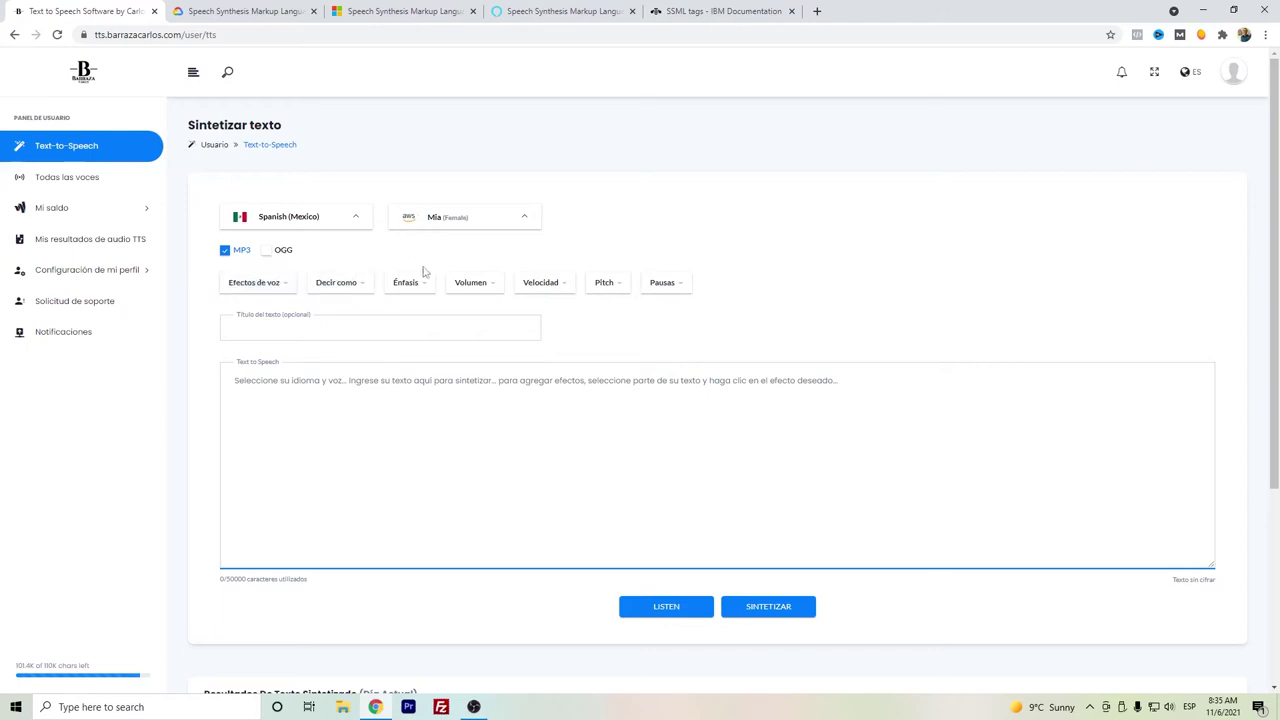
Switch the voice to Dalia and Sofia to compare their available speech effects, and return to Mia
{"action": "left_click", "coordinate": [403, 223]}
{"action": "left_click", "coordinate": [428, 330]}
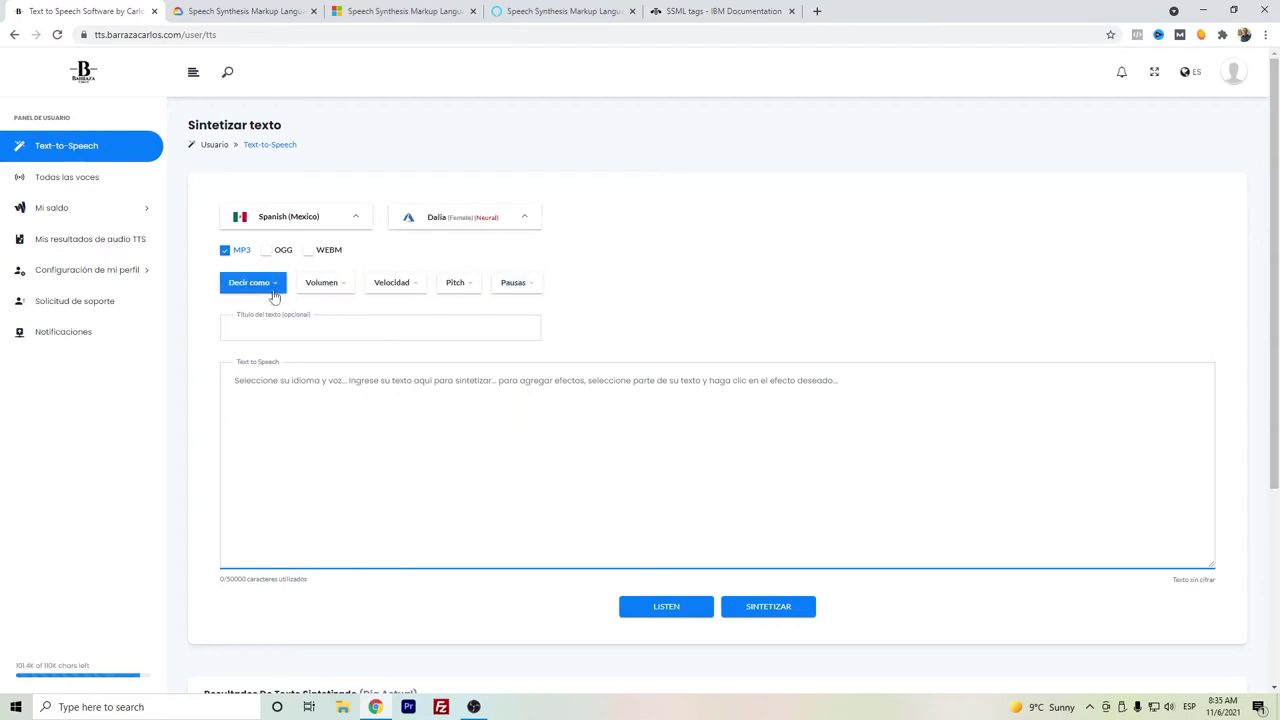
{"action": "left_click", "coordinate": [323, 286]}
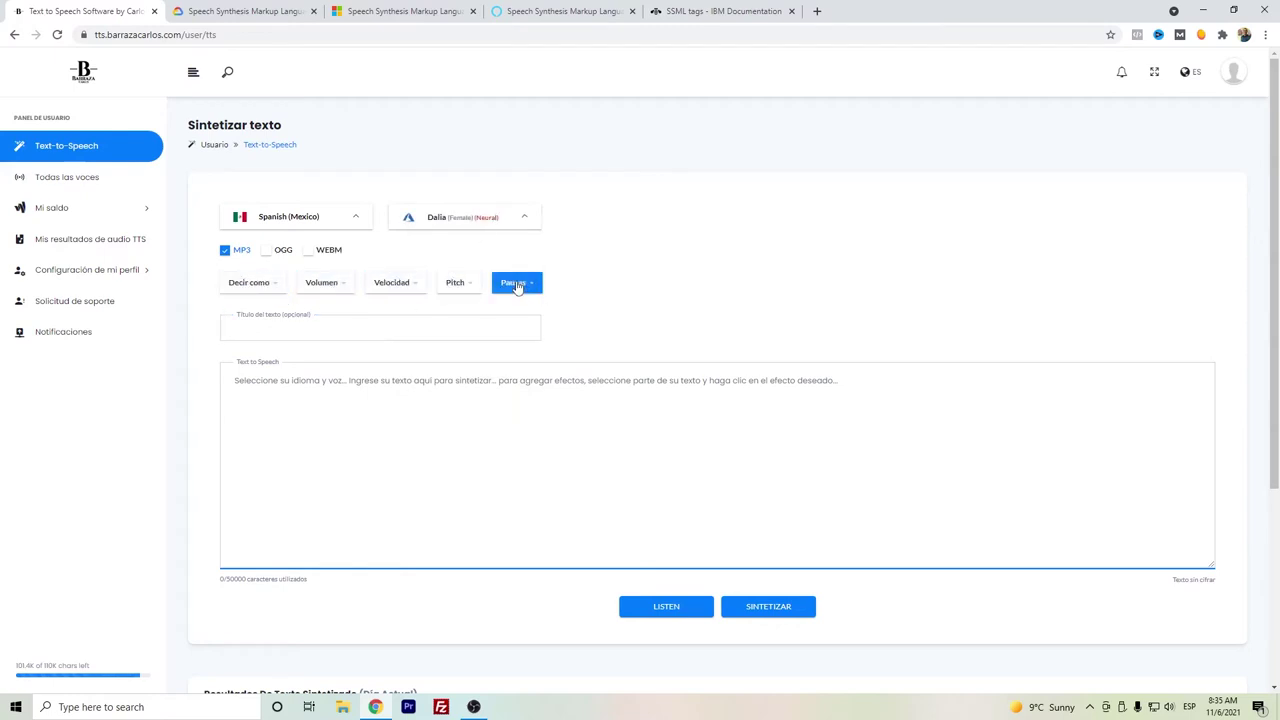
{"action": "left_click", "coordinate": [488, 218]}
{"action": "left_click", "coordinate": [473, 390]}
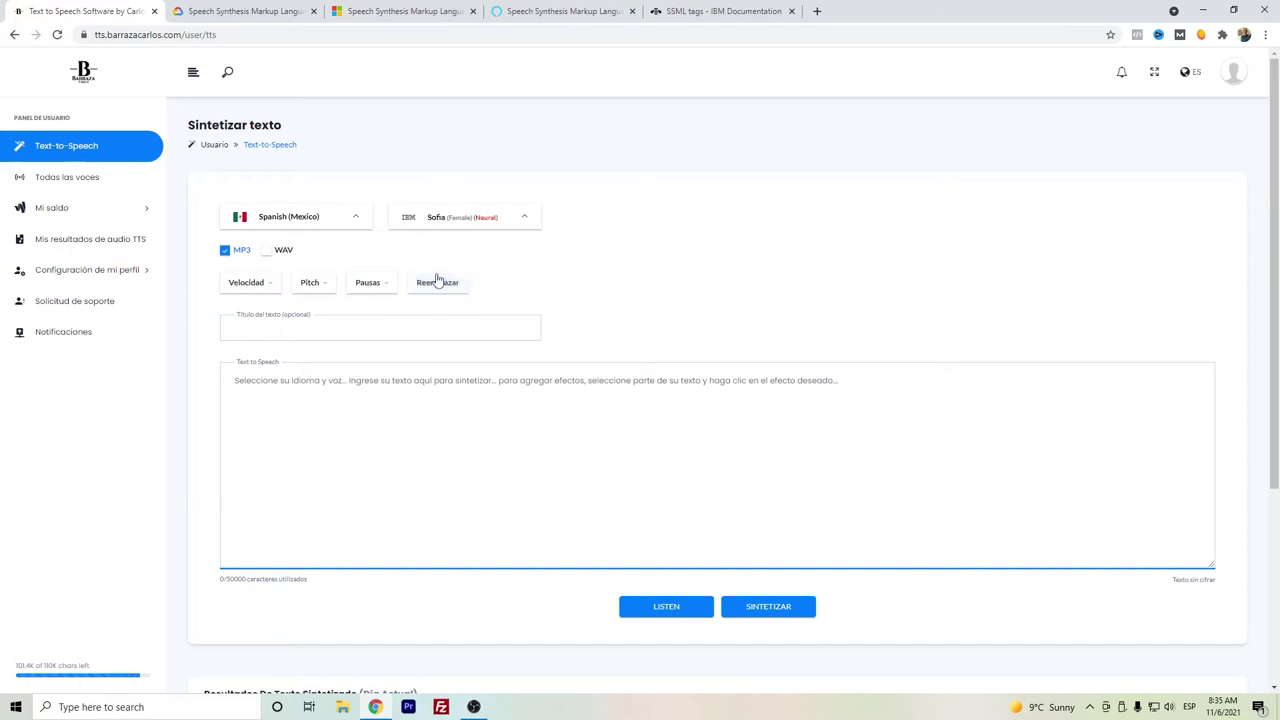
{"action": "left_click", "coordinate": [479, 368]}
{"action": "left_click", "coordinate": [486, 214]}
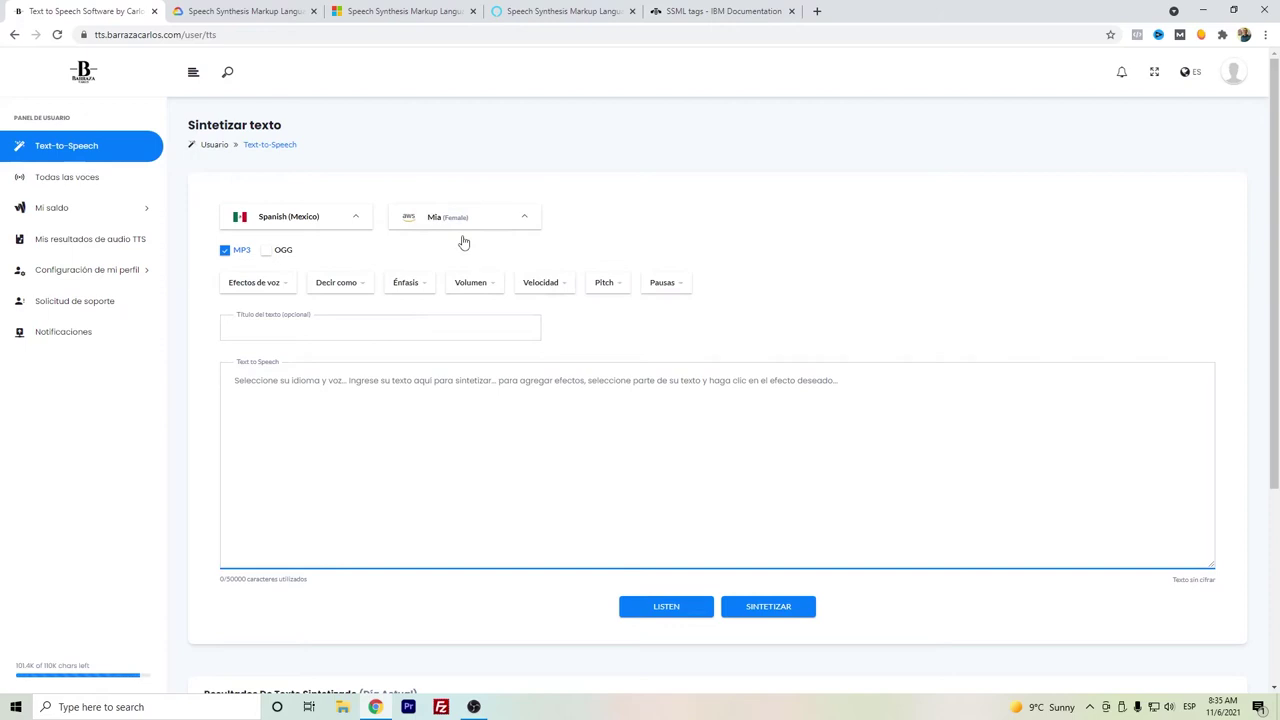
Check Mia's voice effects and enter the text "Yo soy Mia. Vivo en la Ciudad de México. Tengo 32 años."
{"action": "left_click", "coordinate": [293, 281]}
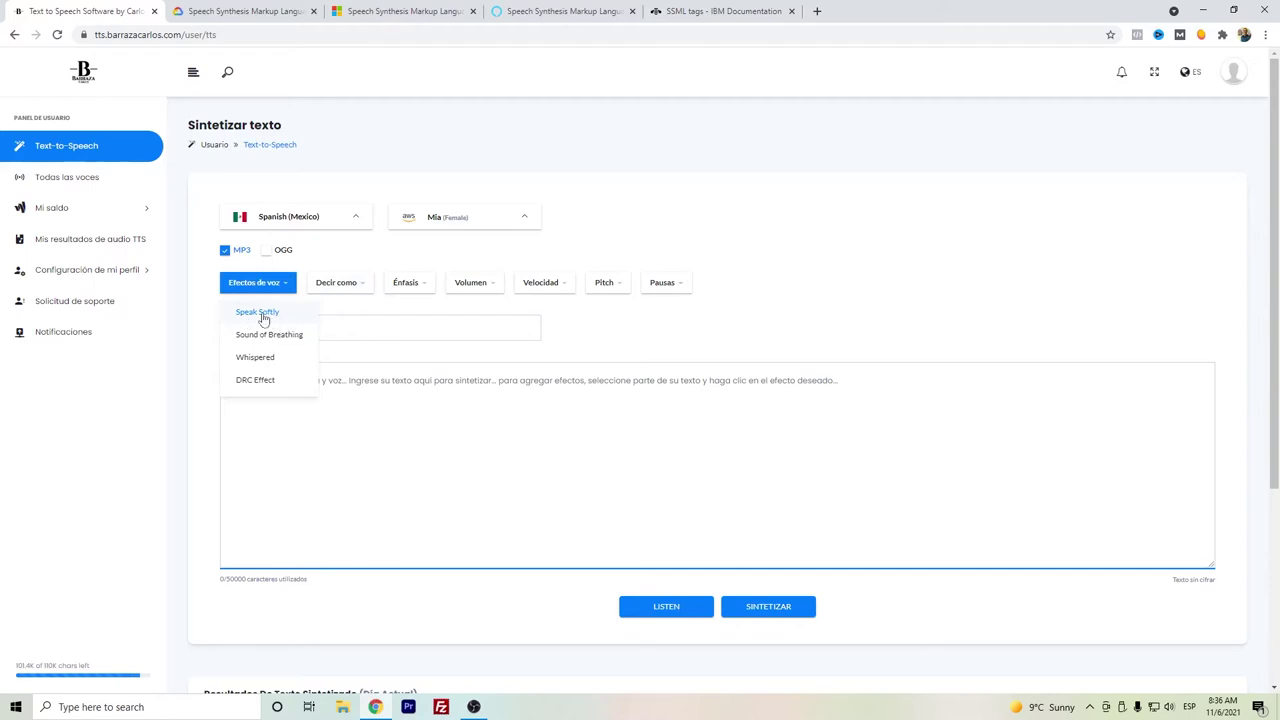
{"action": "left_click", "coordinate": [373, 380]}
{"action": "type", "text": "Yo soy Mia. Vivo en la Ciudad de México. Tengo 32 años-"}
Apply the Speak Softly voice effect to the sentence "Vivo en la Ciudad de México."
{"action": "left_click_drag", "start_coordinate": [395, 380], "coordinate": [281, 381]}
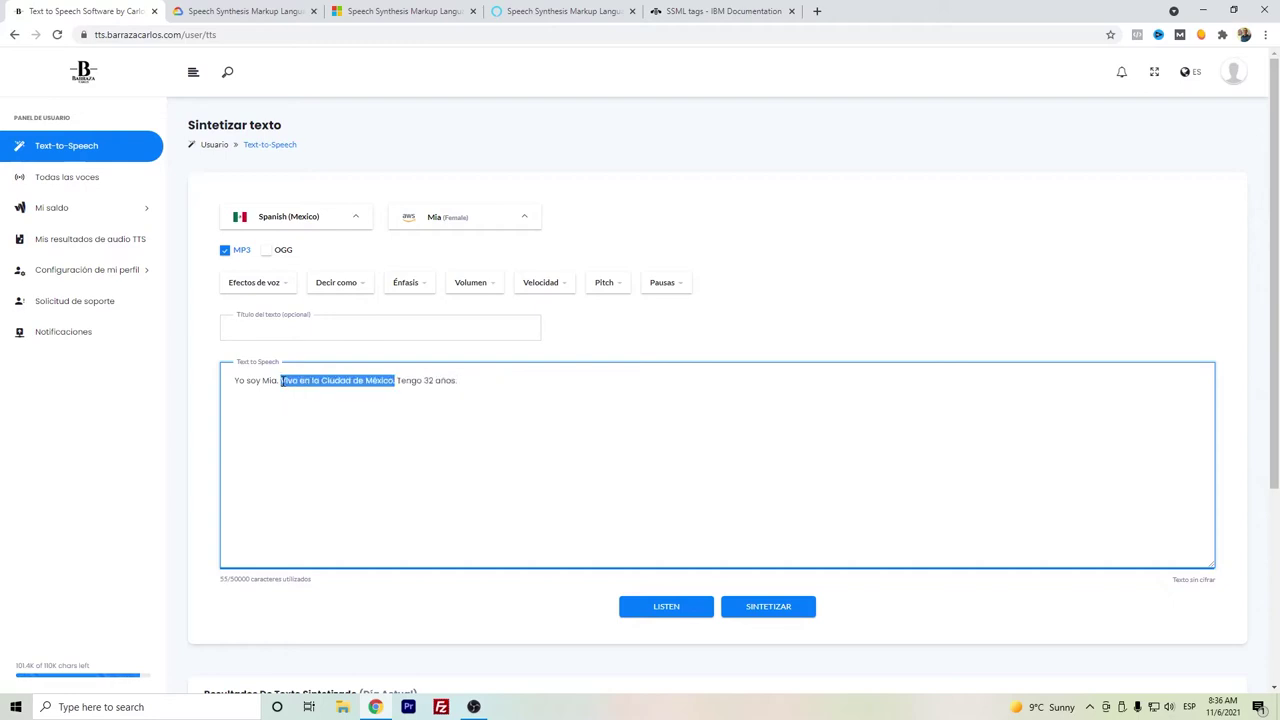
{"action": "left_click", "coordinate": [270, 285]}
{"action": "left_click", "coordinate": [271, 314]}
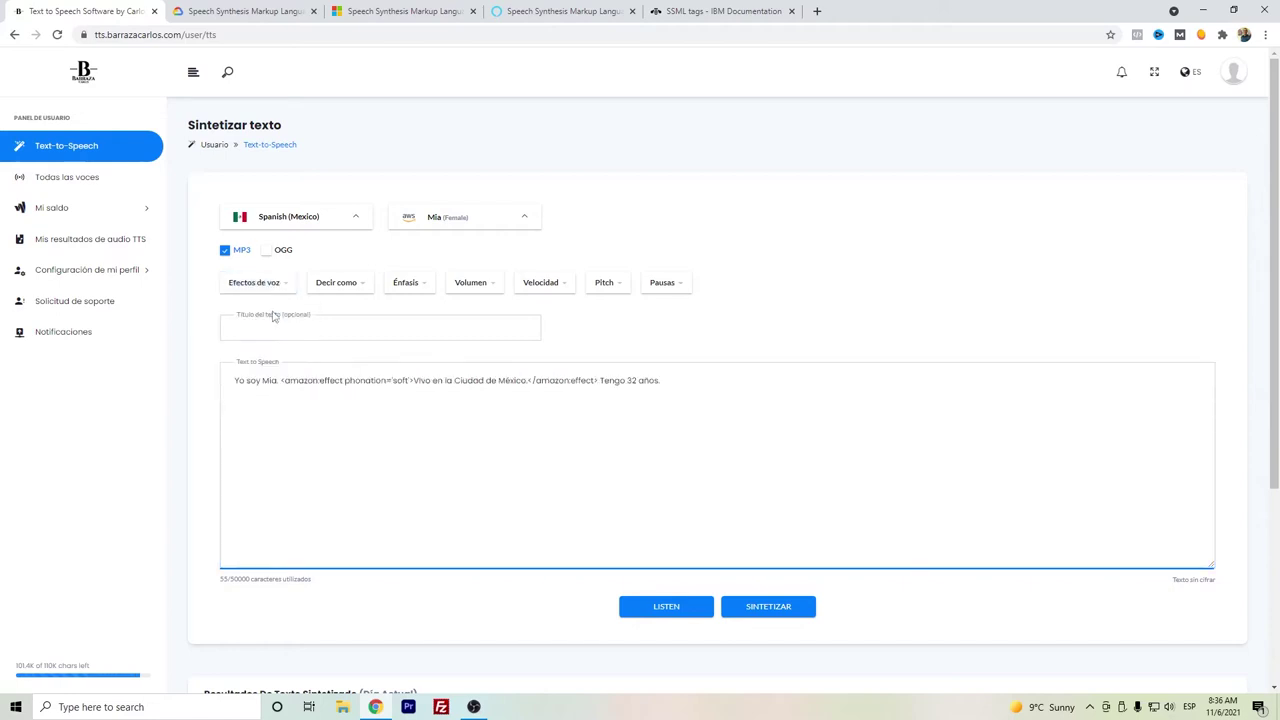
Correct the first word of the second sentence to "Vivo"
{"action": "left_click", "coordinate": [420, 380]}
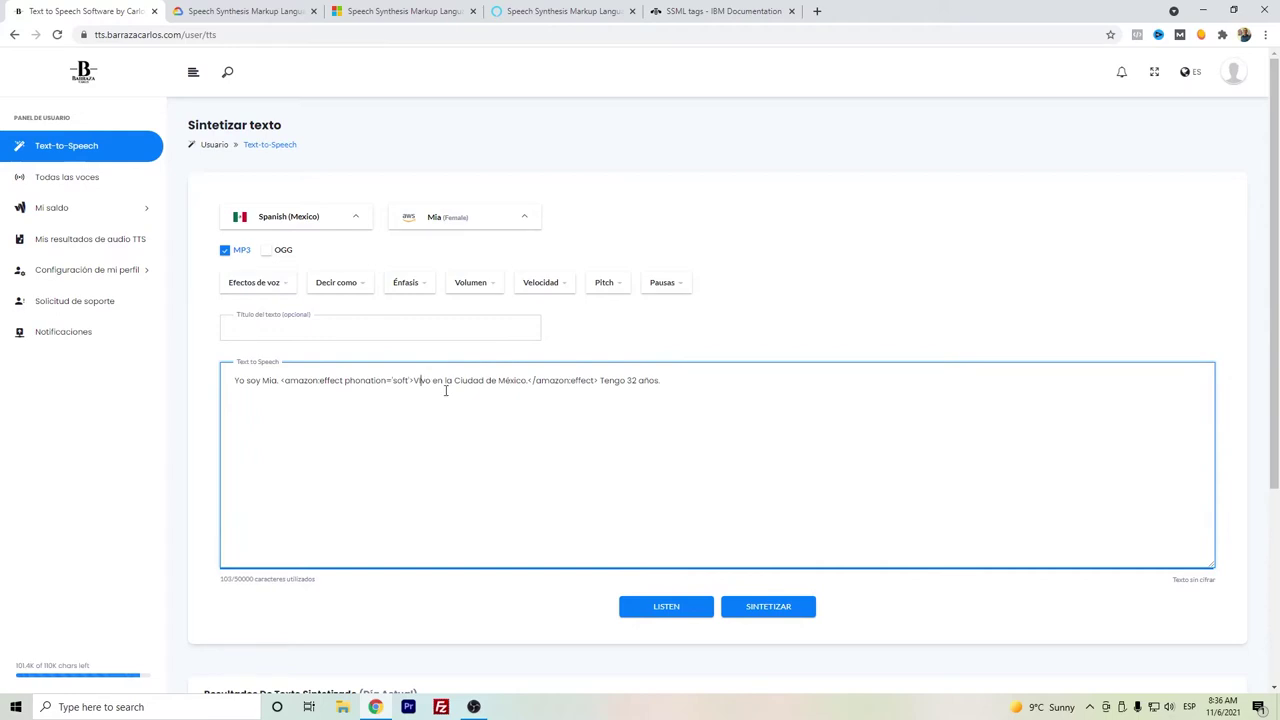
{"action": "key", "text": "BackSpace"}
{"action": "type", "text": "o"}
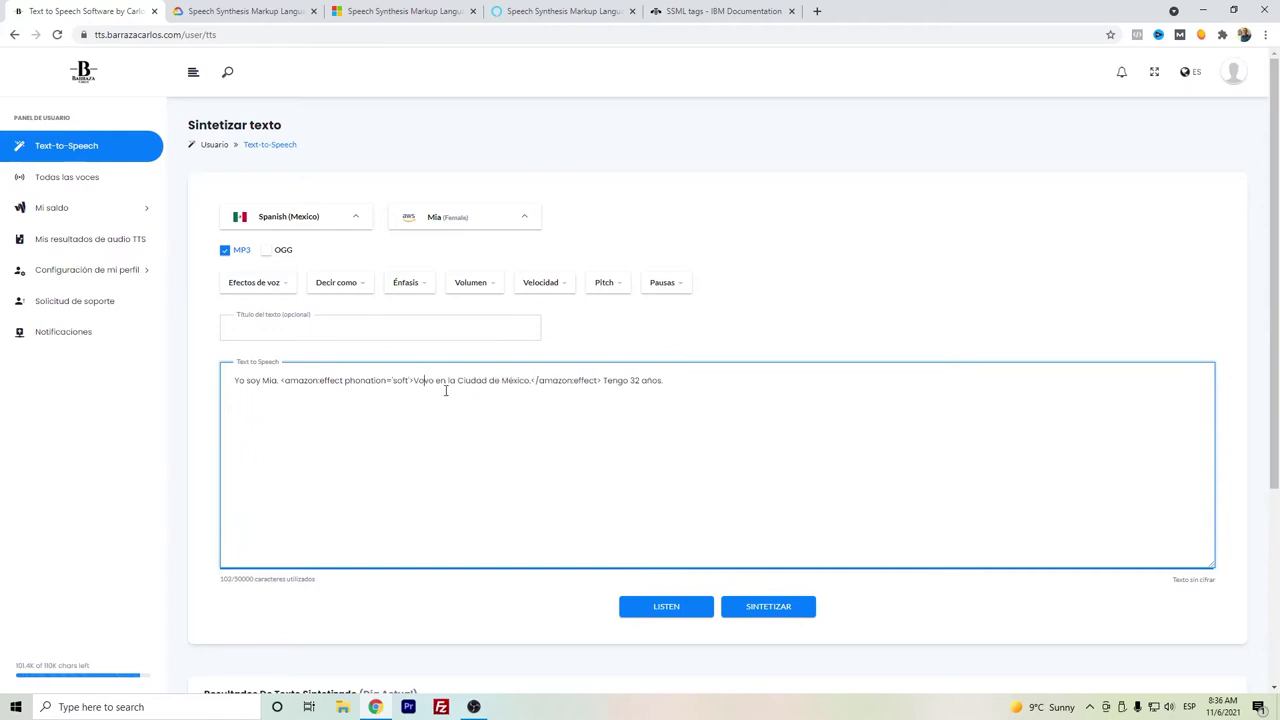
{"action": "key", "text": "BackSpace"}
{"action": "type", "text": "i"}
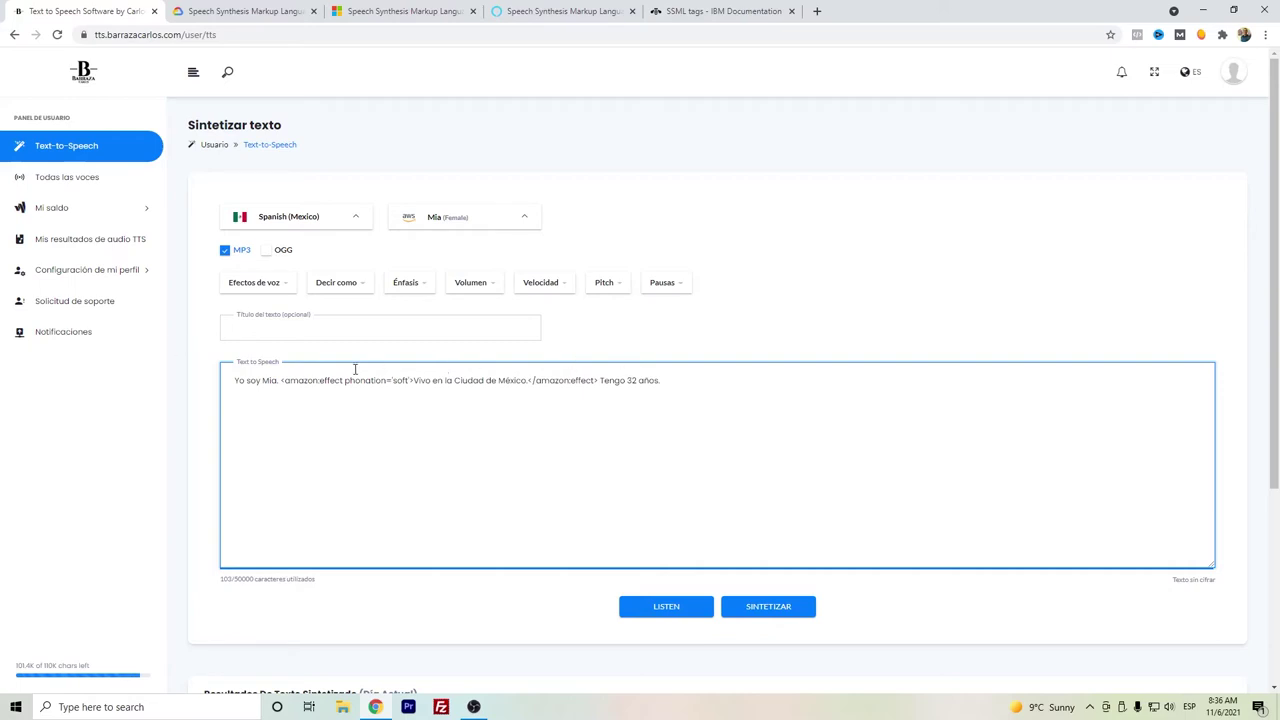
Listen to the text with the soft-spoken effect and close the audio preview
{"action": "left_click", "coordinate": [285, 286]}
{"action": "left_click", "coordinate": [511, 381]}
{"action": "left_click", "coordinate": [666, 607]}
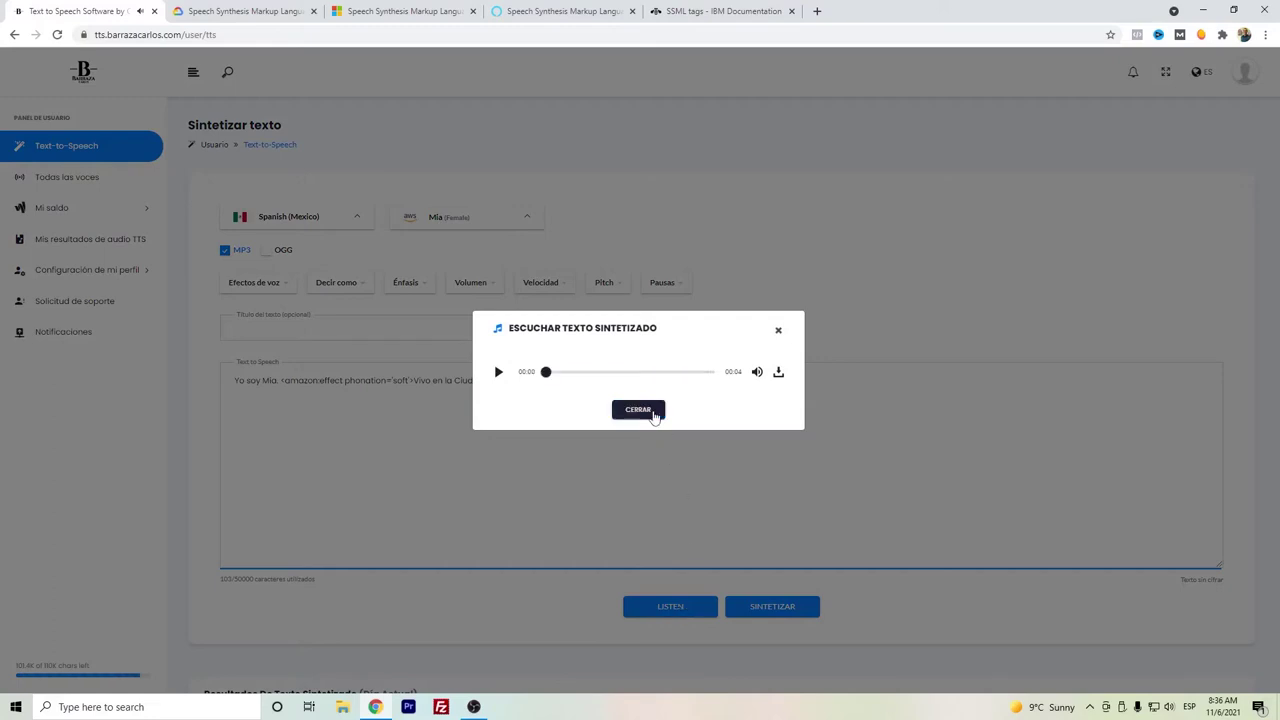
{"action": "left_click", "coordinate": [638, 410]}
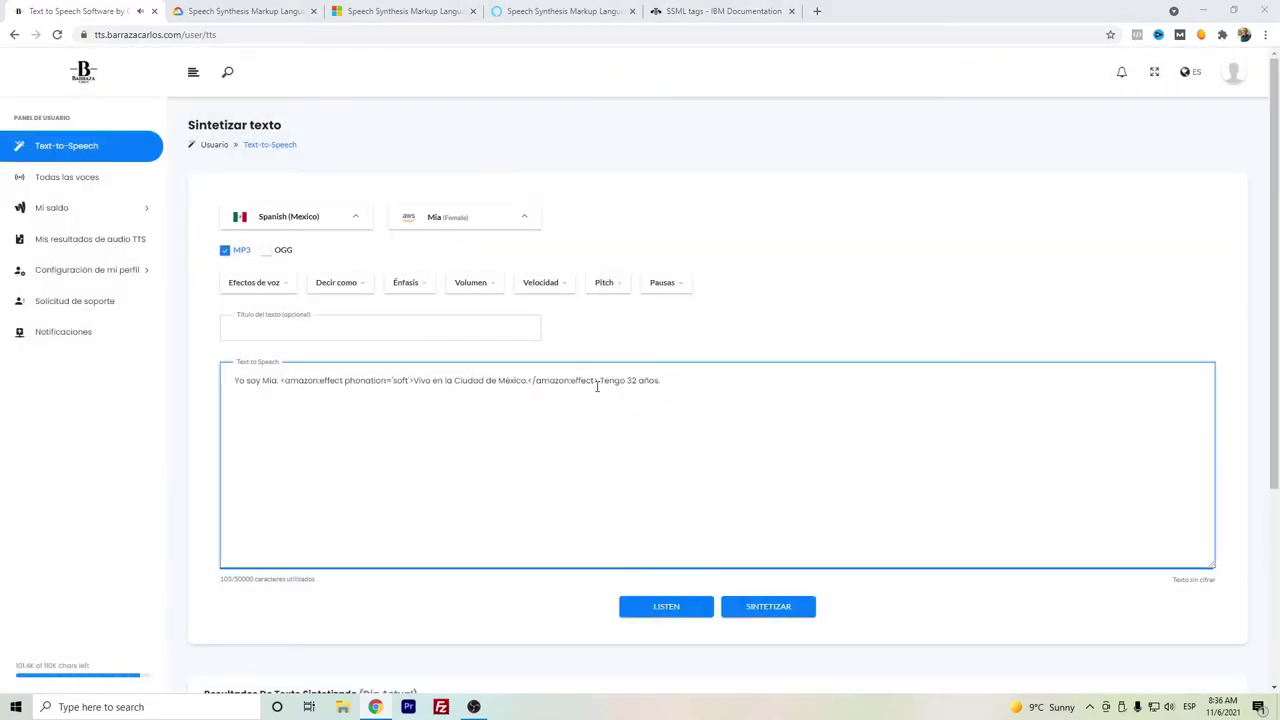
Remove the soft phonation effect tags from around the second sentence
{"action": "left_click_drag", "start_coordinate": [599, 382], "coordinate": [526, 380]}
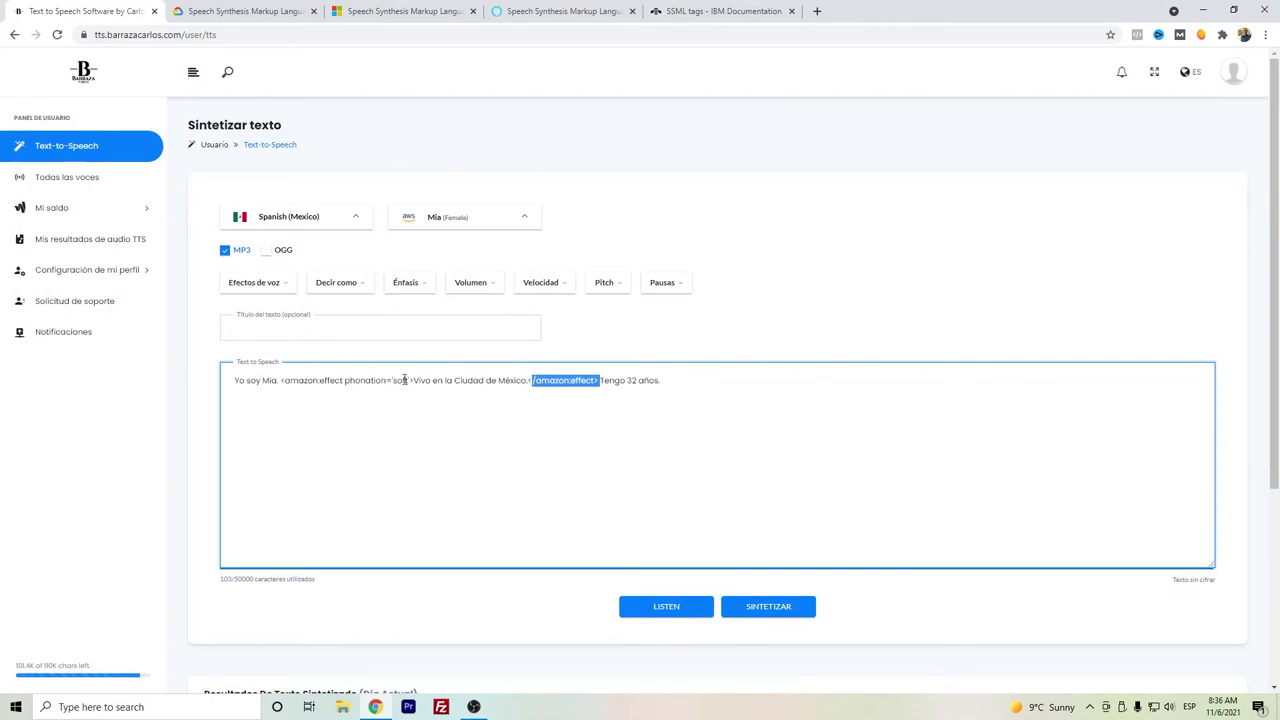
{"action": "key", "text": "BackSpace"}
{"action": "left_click_drag", "start_coordinate": [412, 381], "coordinate": [279, 386]}
{"action": "key", "text": "BackSpace"}
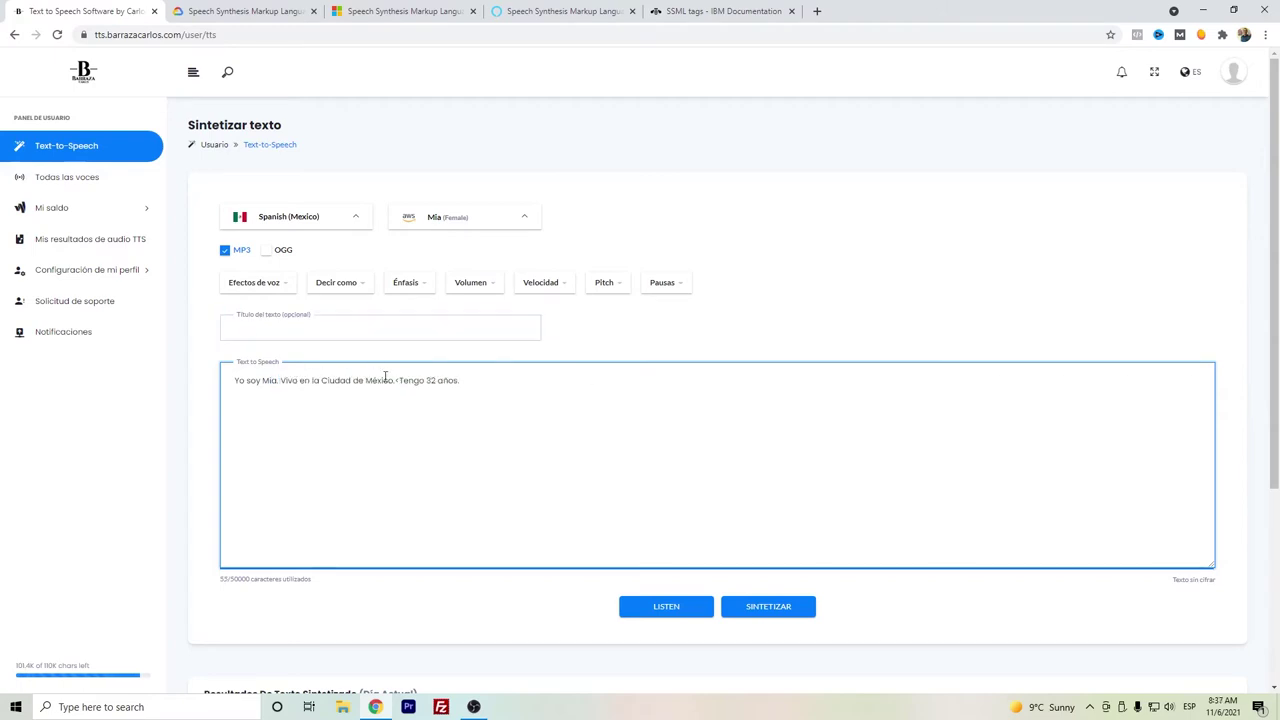
Apply the Sound of Breathing effect to "Vivo en la Ciudad de México." and listen to the result
{"action": "left_click_drag", "start_coordinate": [396, 381], "coordinate": [288, 386]}
{"action": "left_click_drag", "start_coordinate": [288, 386], "coordinate": [282, 386]}
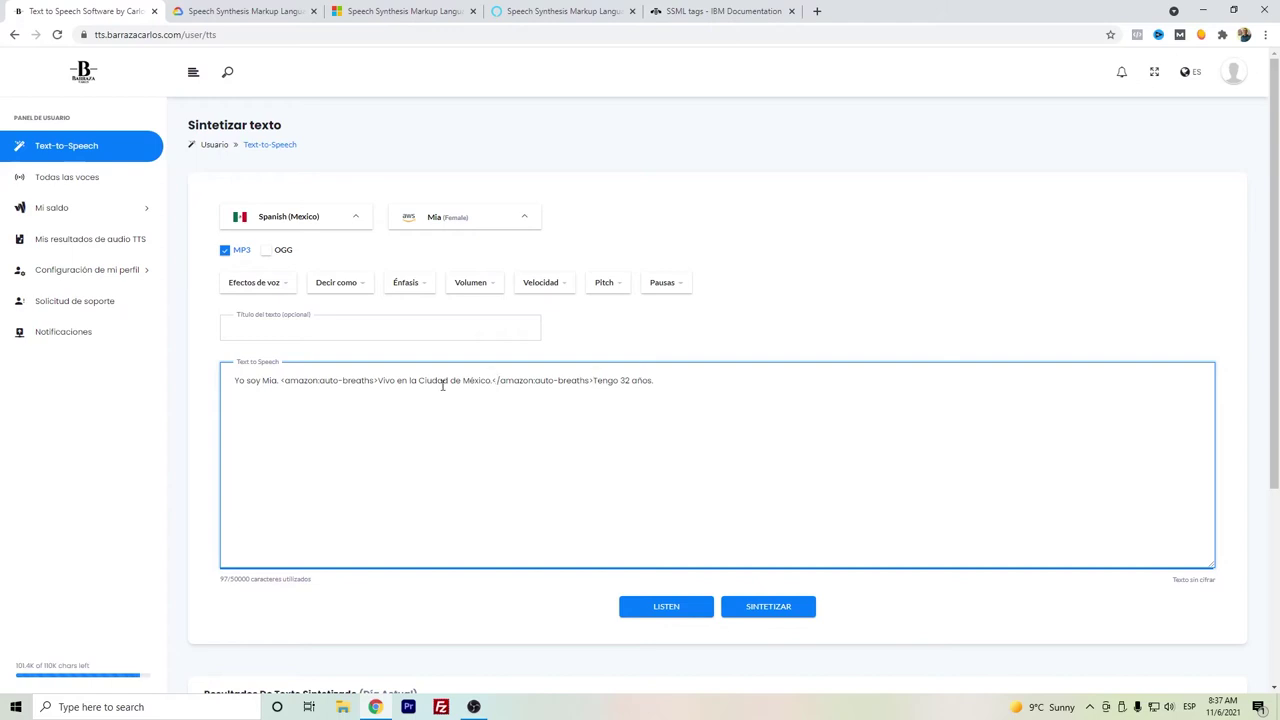
{"action": "left_click", "coordinate": [680, 612]}
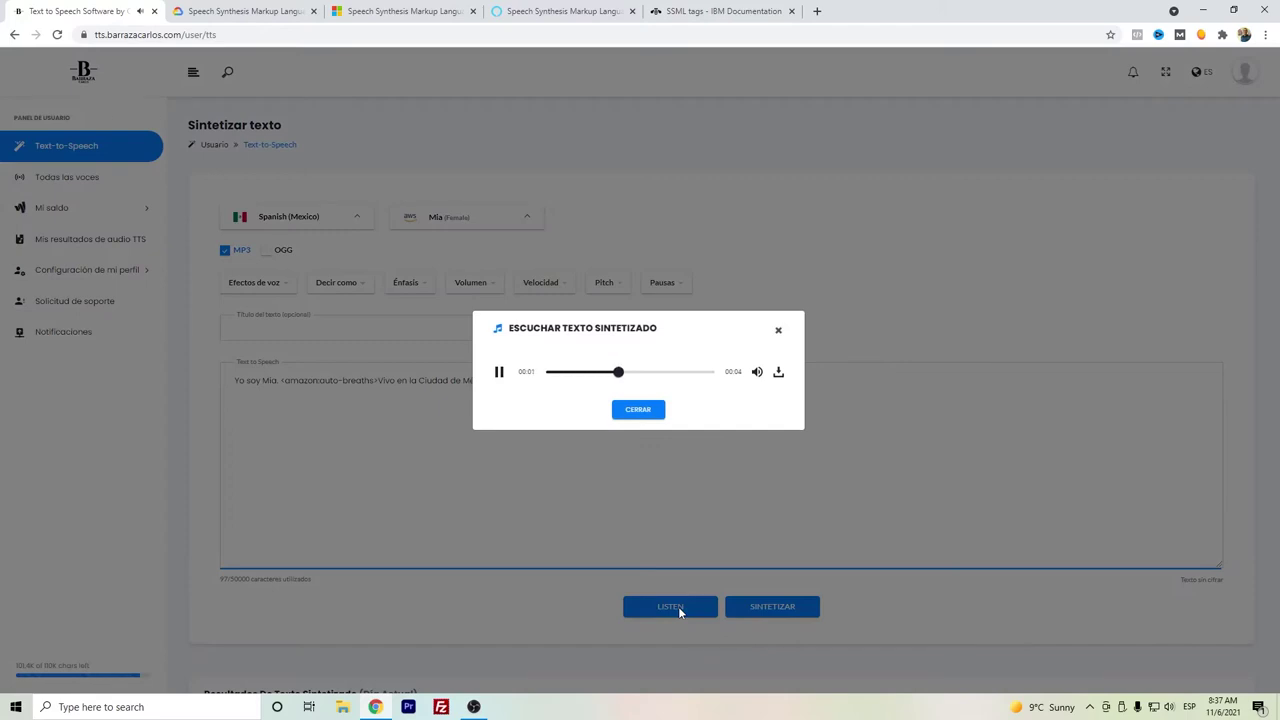
{"action": "left_click", "coordinate": [658, 410]}
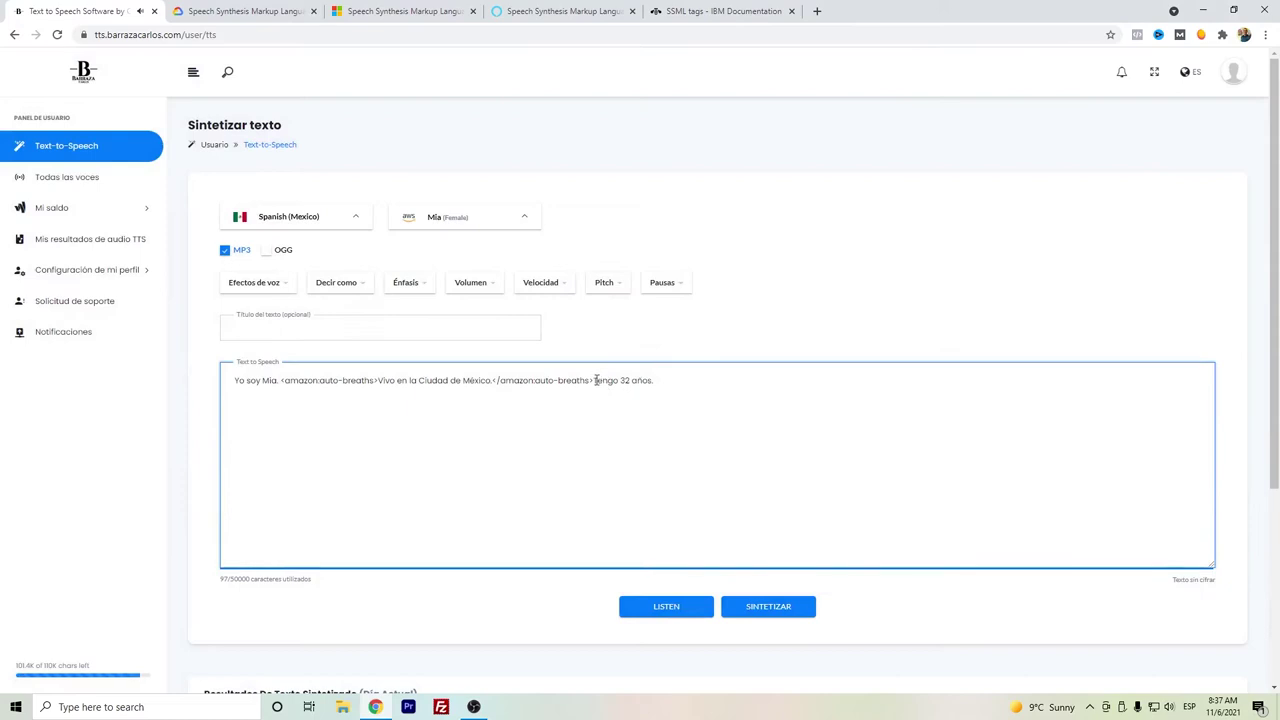
Delete the opening and closing auto-breaths tags around the second sentence
{"action": "left_click_drag", "start_coordinate": [595, 380], "coordinate": [493, 380]}
{"action": "key", "text": "BackSpace"}
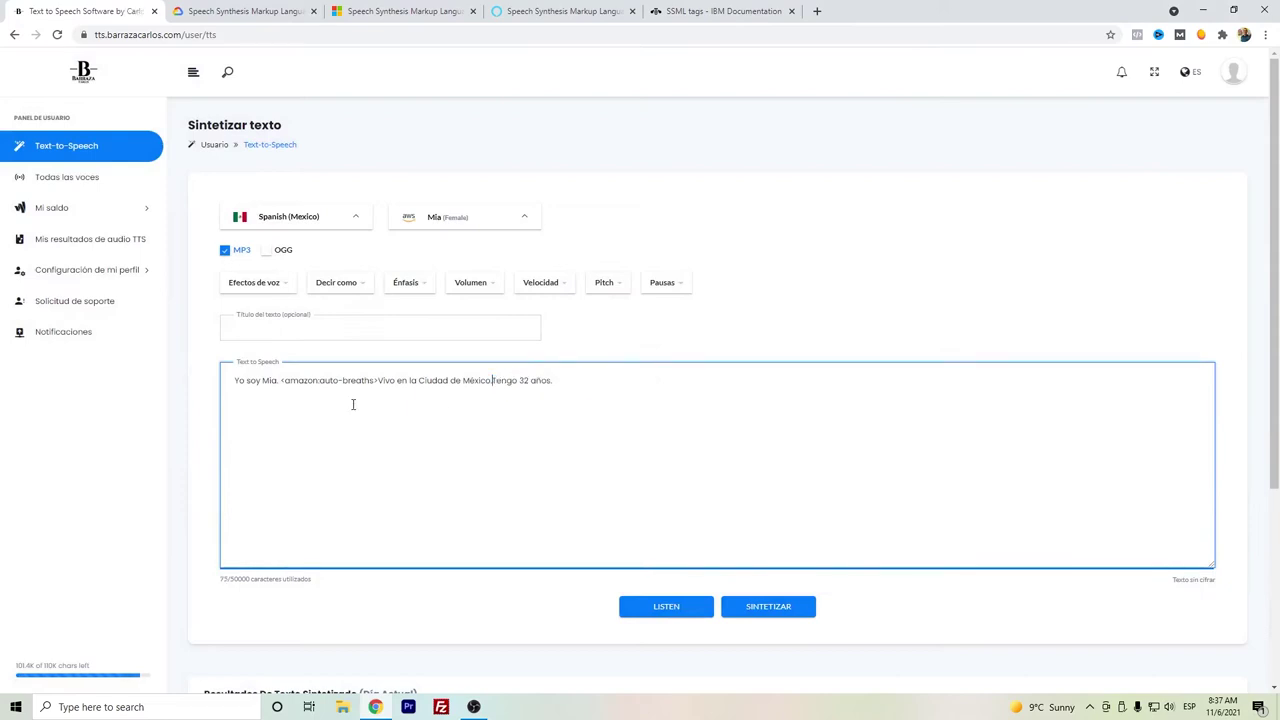
{"action": "mouse_move", "coordinate": [378, 383]}
{"action": "left_mouse_down"}
{"action": "mouse_move", "coordinate": [260, 383]}
{"action": "mouse_move", "coordinate": [420, 383]}
{"action": "mouse_move", "coordinate": [394, 383]}
{"action": "left_mouse_up"}
{"action": "key", "text": "BackSpace"}
Apply the Whispered voice effect to "Vivo en la Ciudad de México." and listen to the result
{"action": "left_click", "coordinate": [263, 285]}
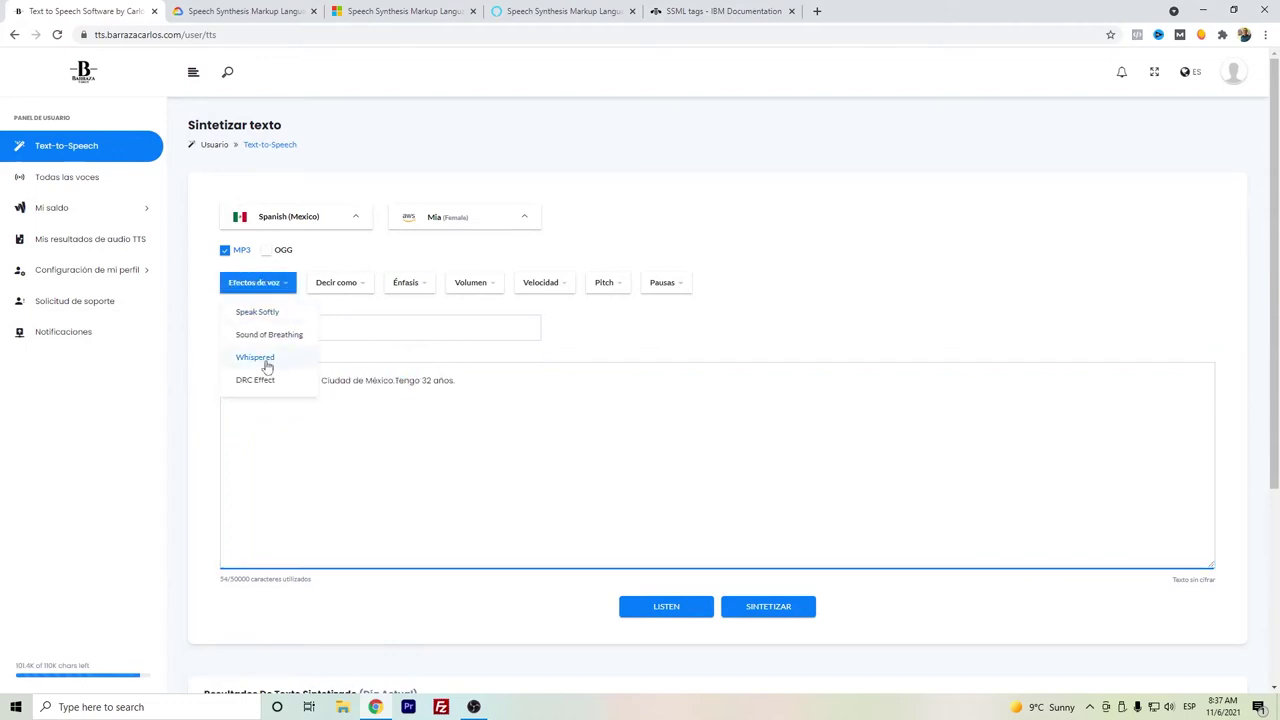
{"action": "left_click", "coordinate": [265, 359]}
{"action": "left_click", "coordinate": [437, 367]}
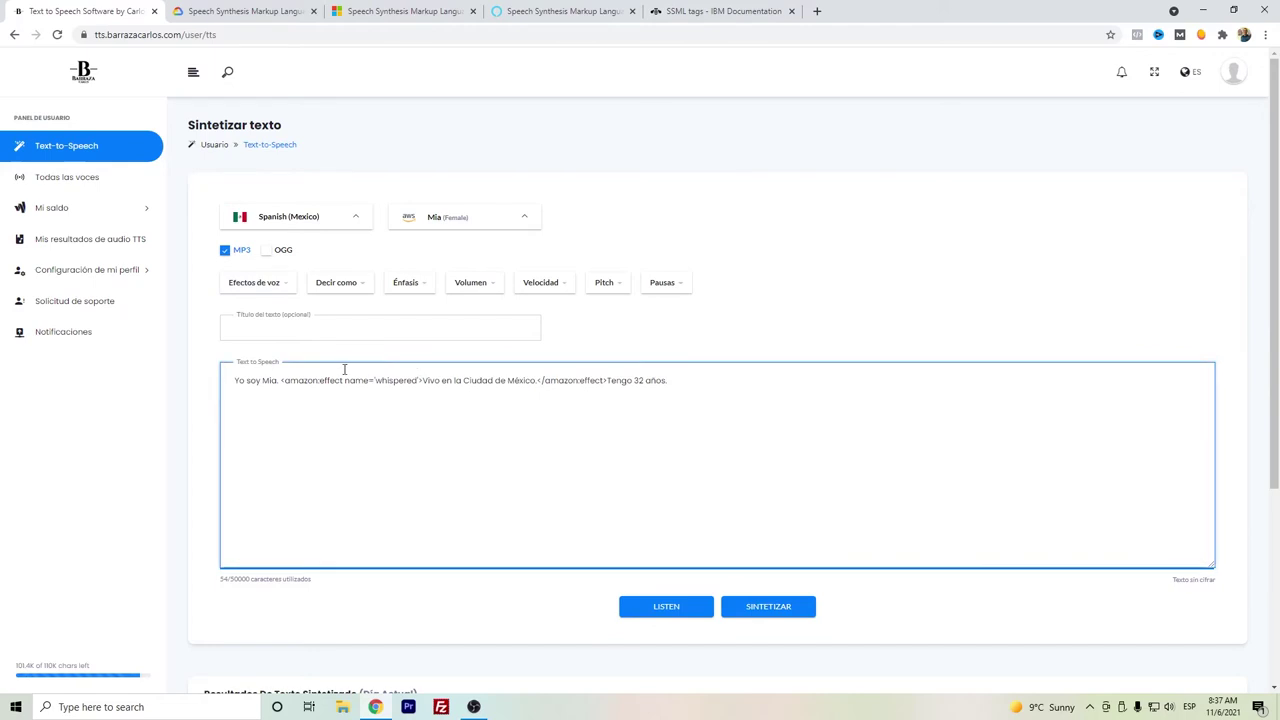
{"action": "left_click", "coordinate": [666, 607]}
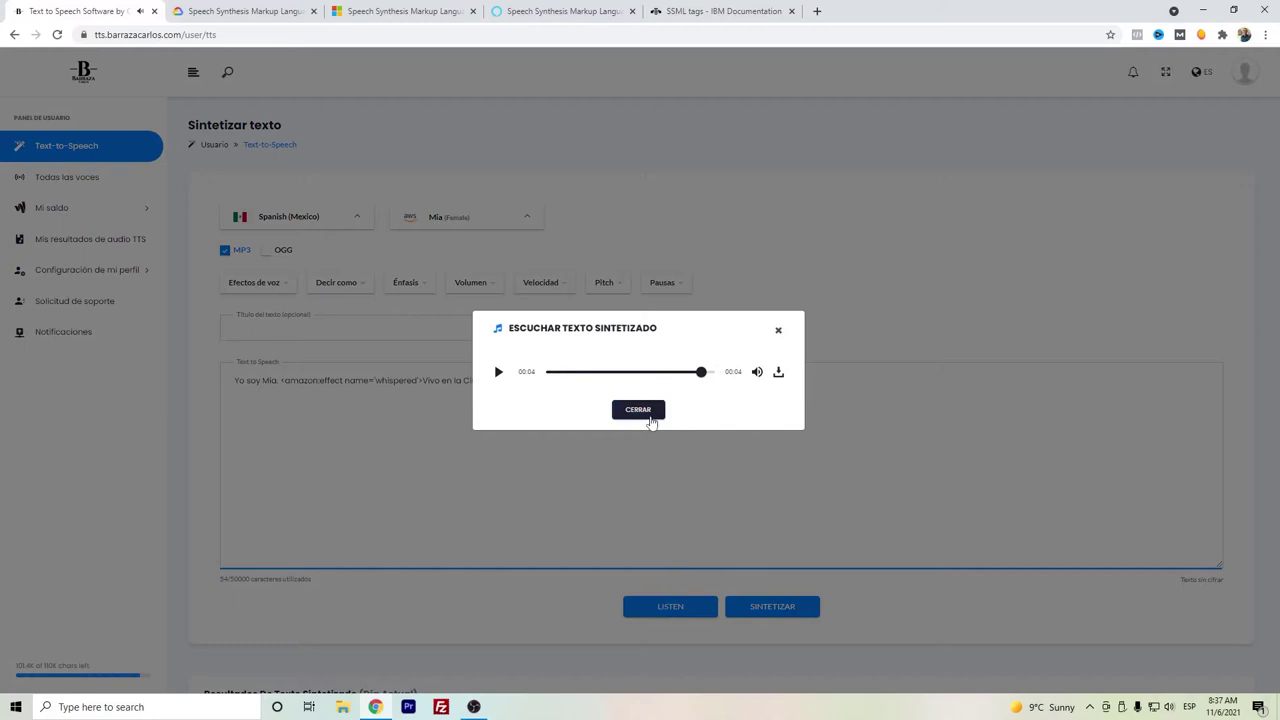
{"action": "left_click", "coordinate": [643, 412]}
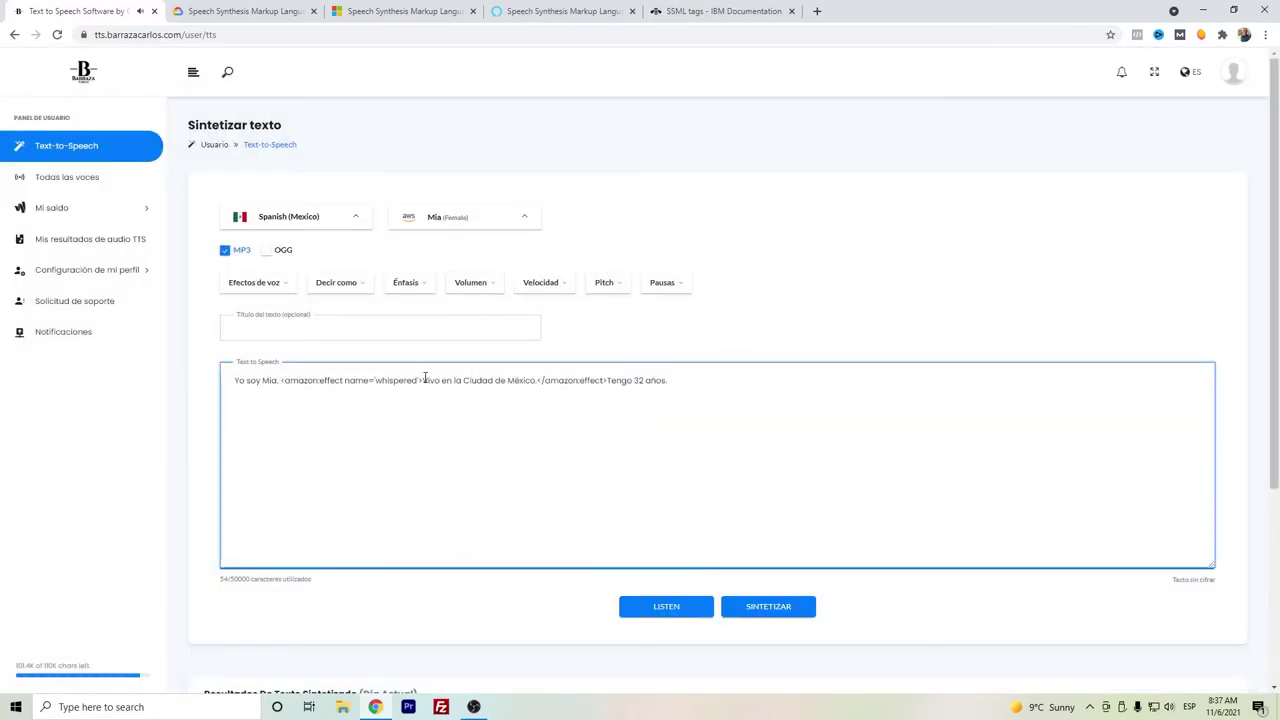
Delete the whispered effect tags so the text is plain, with a space before "Tengo 32 años."
{"action": "left_click_drag", "start_coordinate": [424, 378], "coordinate": [282, 377]}
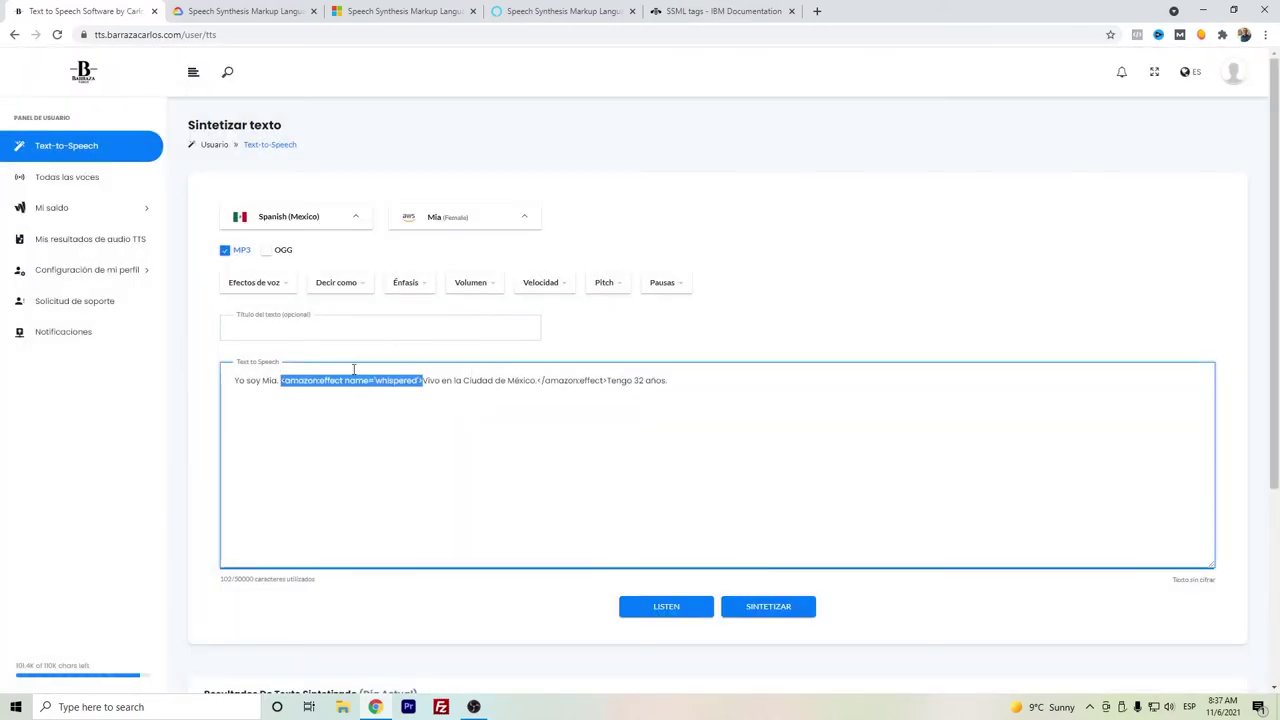
{"action": "key", "text": "BackSpace"}
{"action": "left_click_drag", "start_coordinate": [466, 380], "coordinate": [396, 380]}
{"action": "key", "text": "BackSpace"}
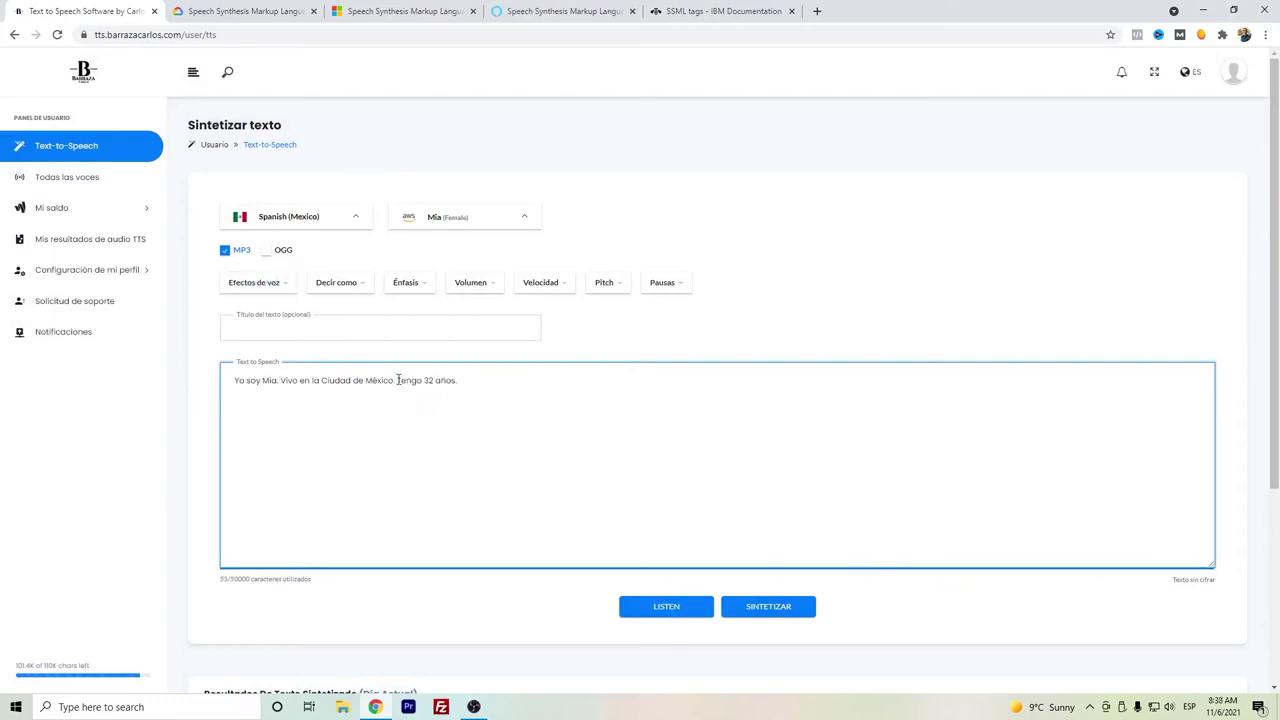
Apply the DRC Effect to "Vivo en la Ciudad de México." and listen to the result
{"action": "left_click_drag", "start_coordinate": [396, 380], "coordinate": [280, 380]}
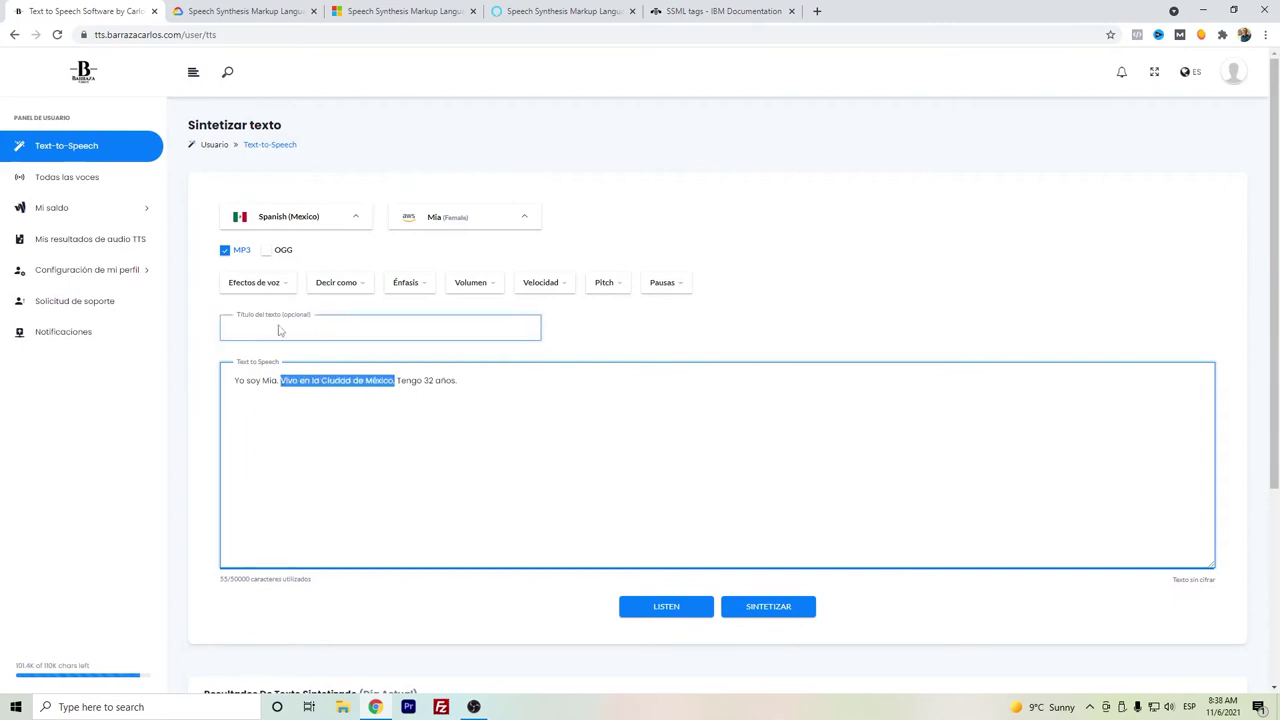
{"action": "left_click", "coordinate": [281, 290]}
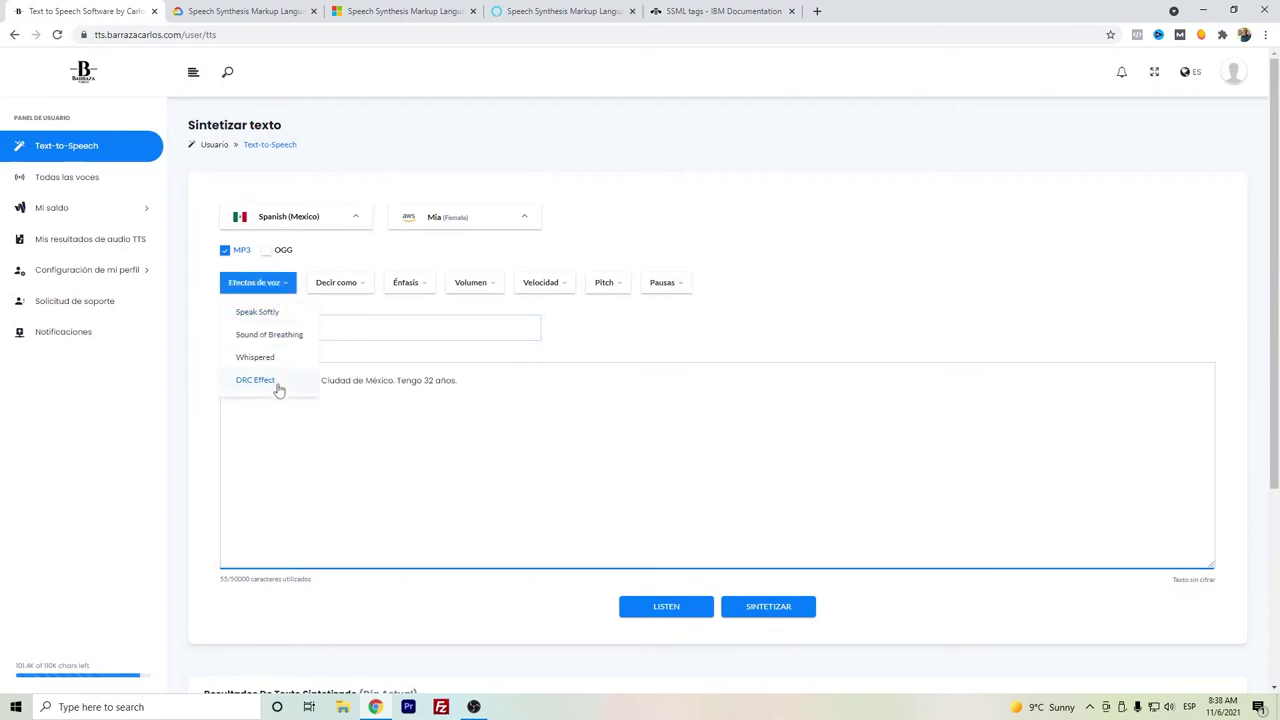
{"action": "left_click", "coordinate": [278, 388]}
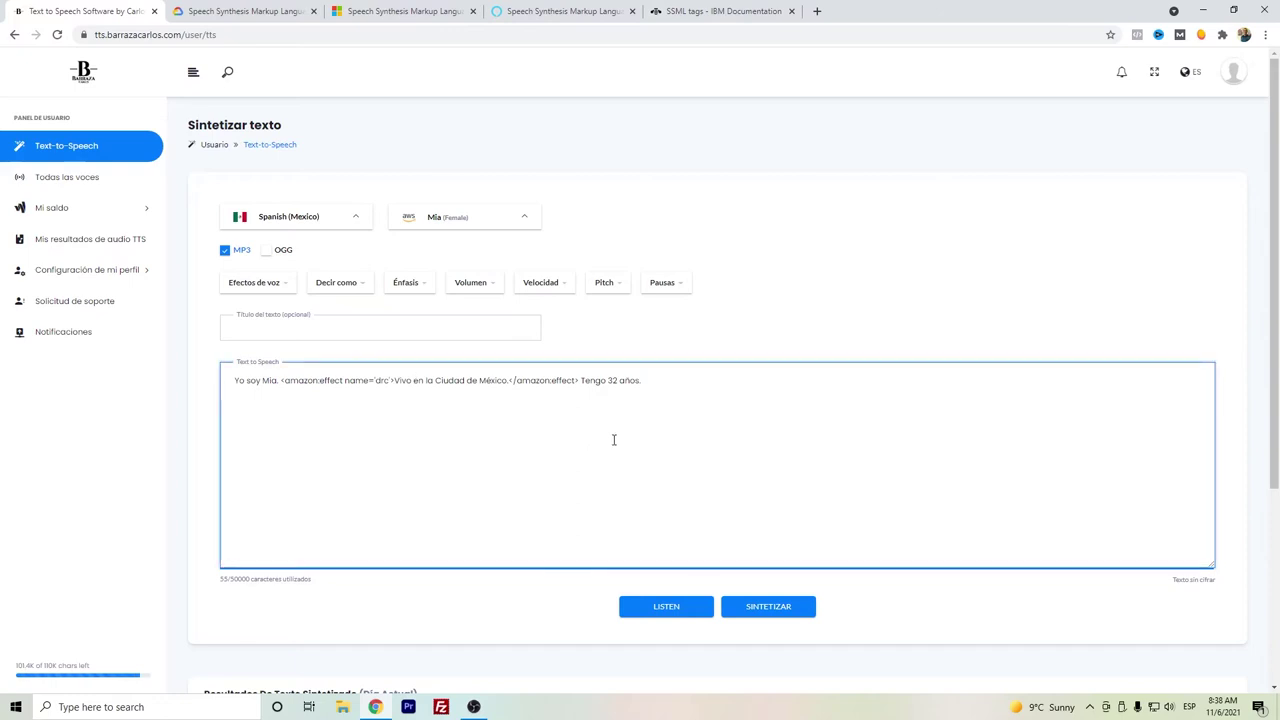
{"action": "left_click", "coordinate": [661, 610]}
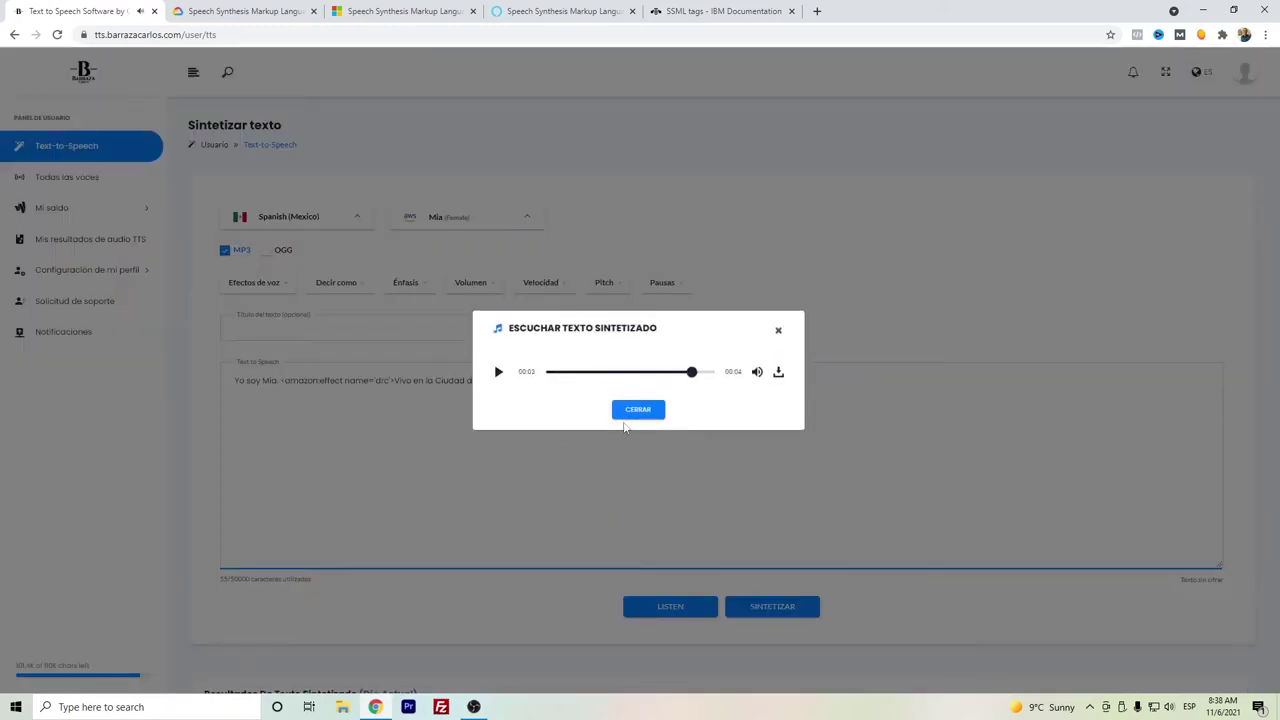
{"action": "left_click", "coordinate": [637, 410]}
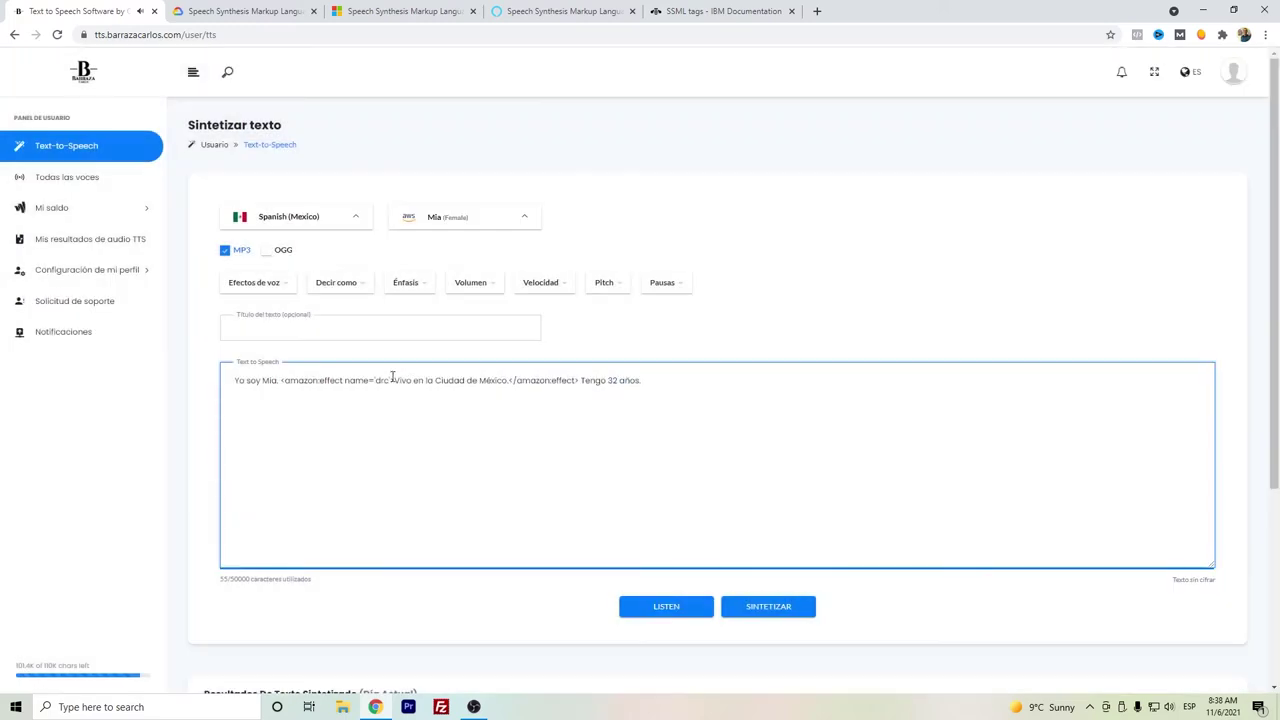
Delete the drc effect tags around the second sentence, and clear all the sample text
{"action": "left_click_drag", "start_coordinate": [395, 380], "coordinate": [280, 385]}
{"action": "key", "text": "BackSpace"}
{"action": "left_click_drag", "start_coordinate": [465, 380], "coordinate": [396, 382]}
{"action": "key", "text": "BackSpace"}
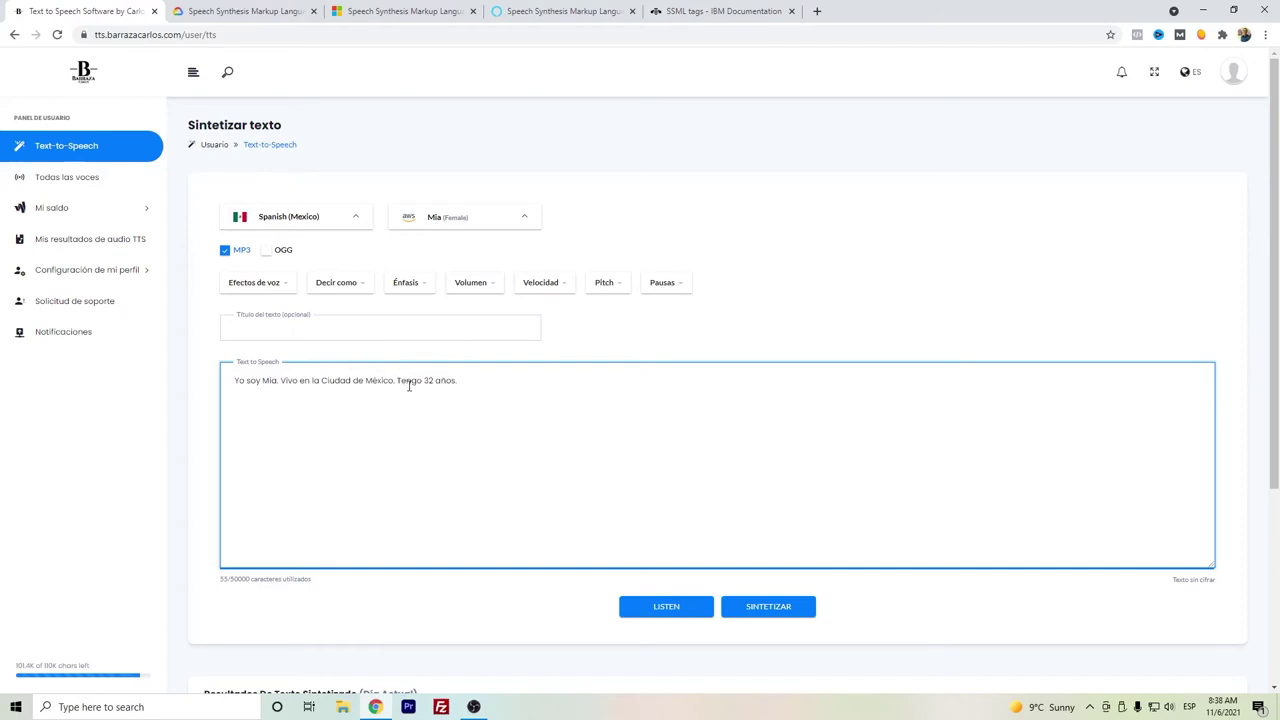
{"action": "left_click_drag", "start_coordinate": [457, 380], "coordinate": [197, 382]}
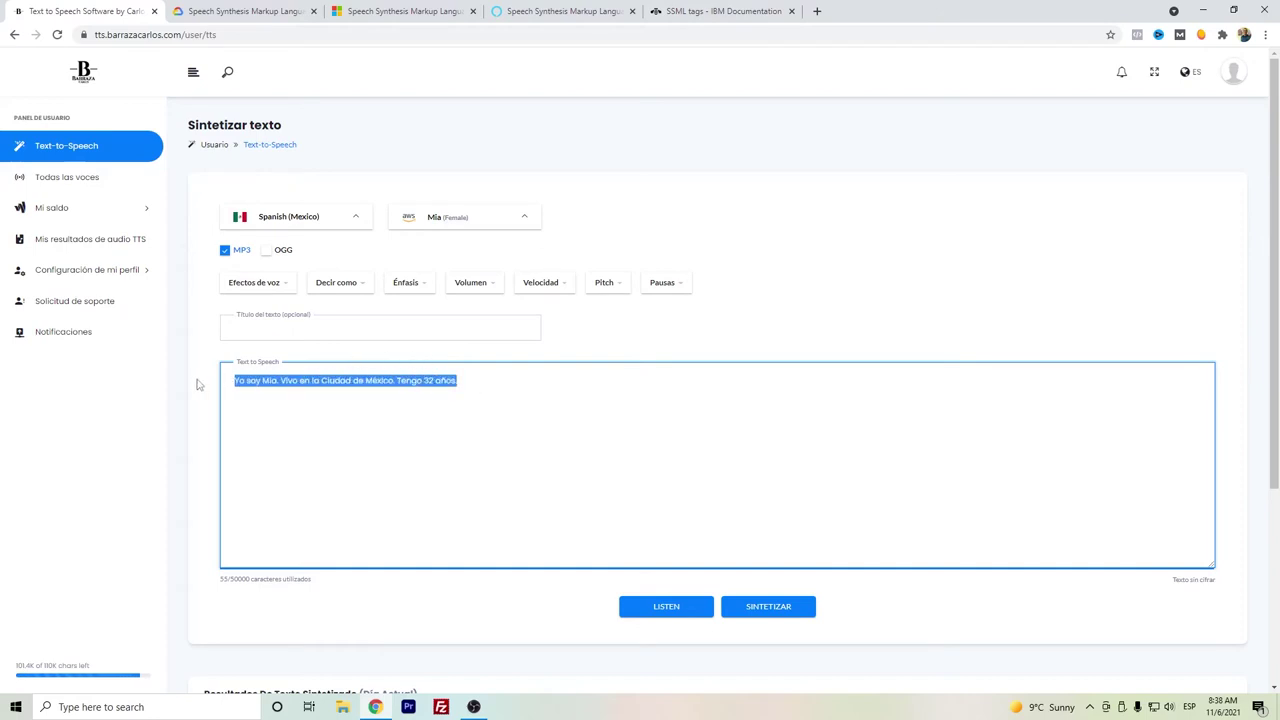
{"action": "key", "text": "BackSpace"}
Insert a Characters say-as tag containing a first name, and repeat the plain name on the second line
{"action": "left_click", "coordinate": [324, 292]}
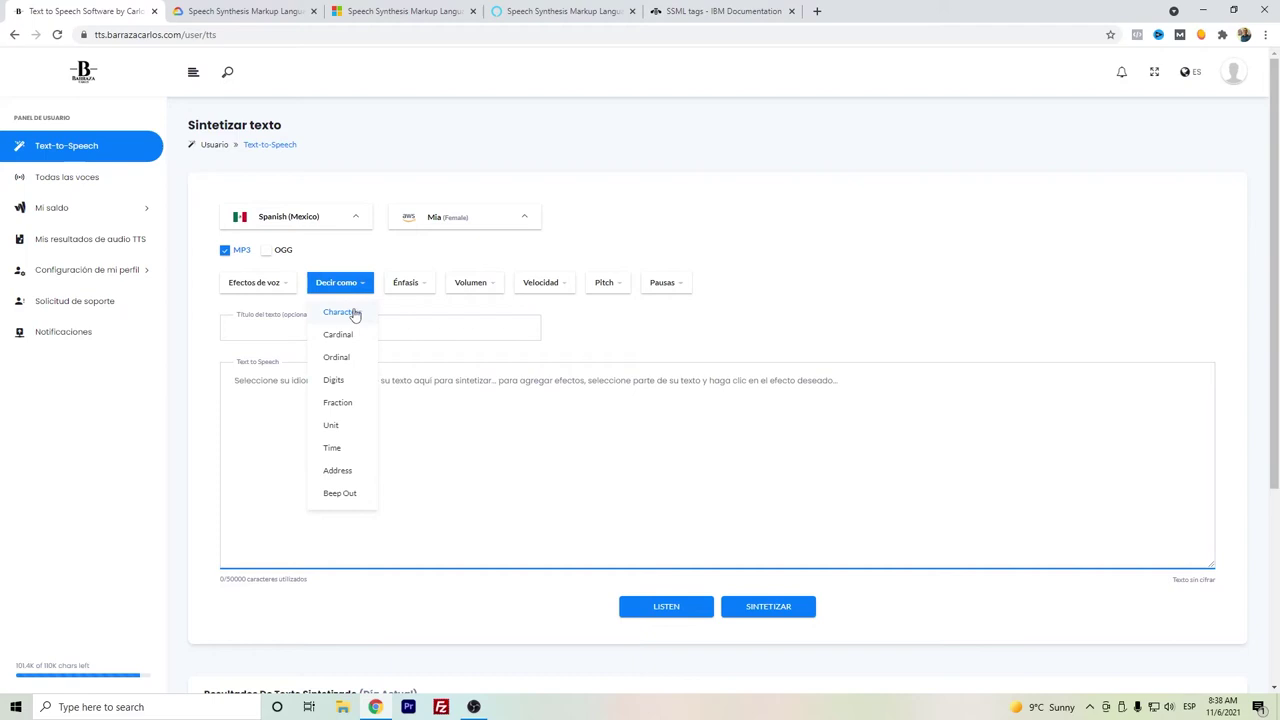
{"action": "left_click", "coordinate": [354, 313]}
{"action": "left_click", "coordinate": [373, 372]}
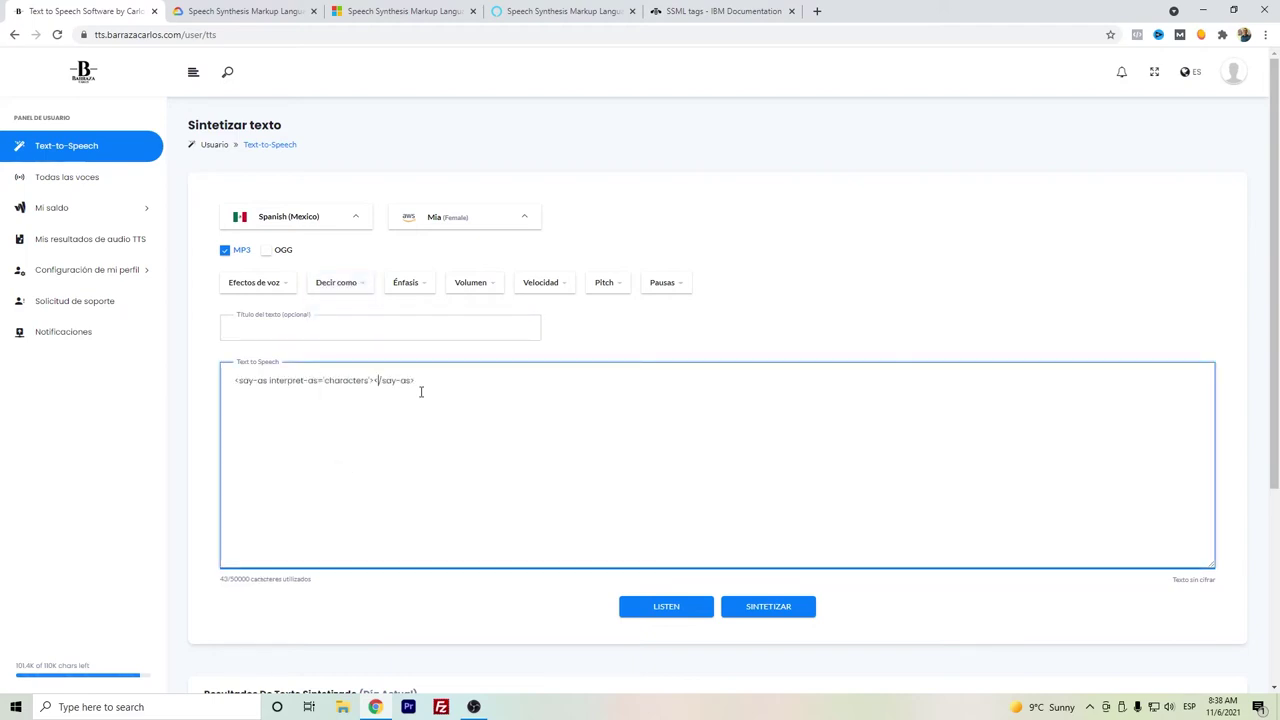
{"action": "type", "text": "Carlos"}
Add a 1-second pause after the characters say-as tag and listen to the result
{"action": "left_click", "coordinate": [678, 286]}
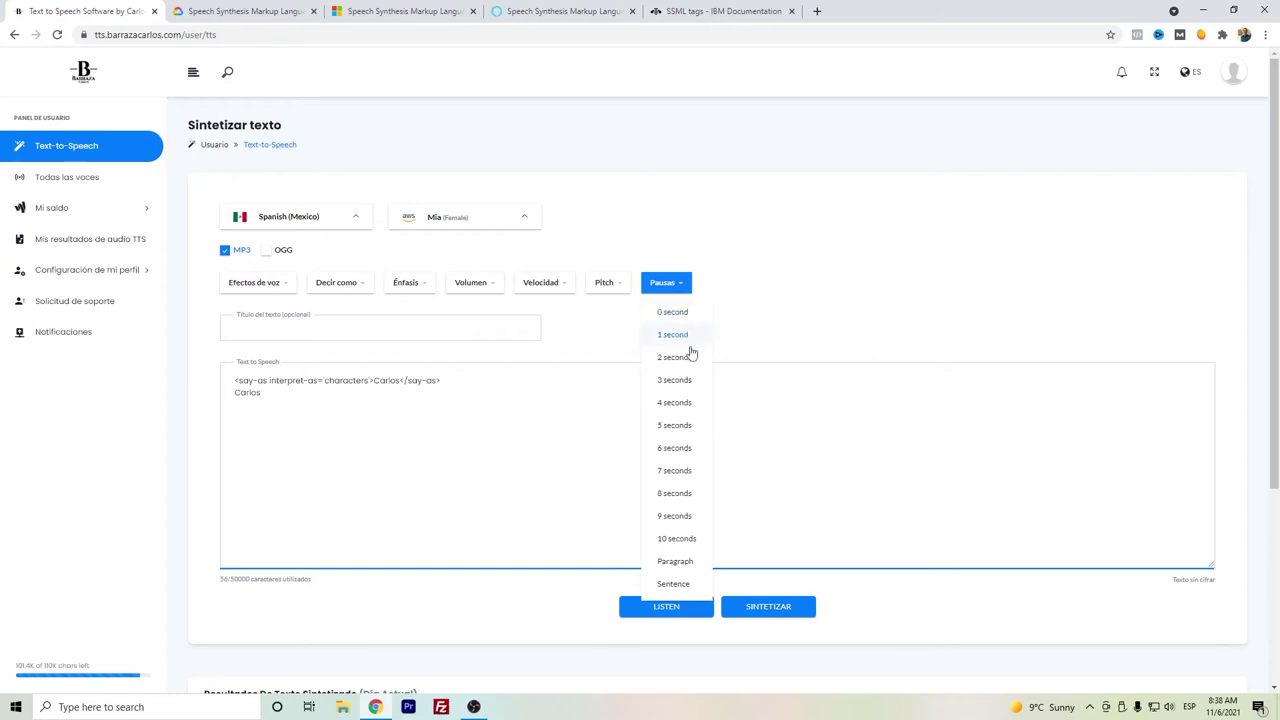
{"action": "left_click", "coordinate": [690, 344]}
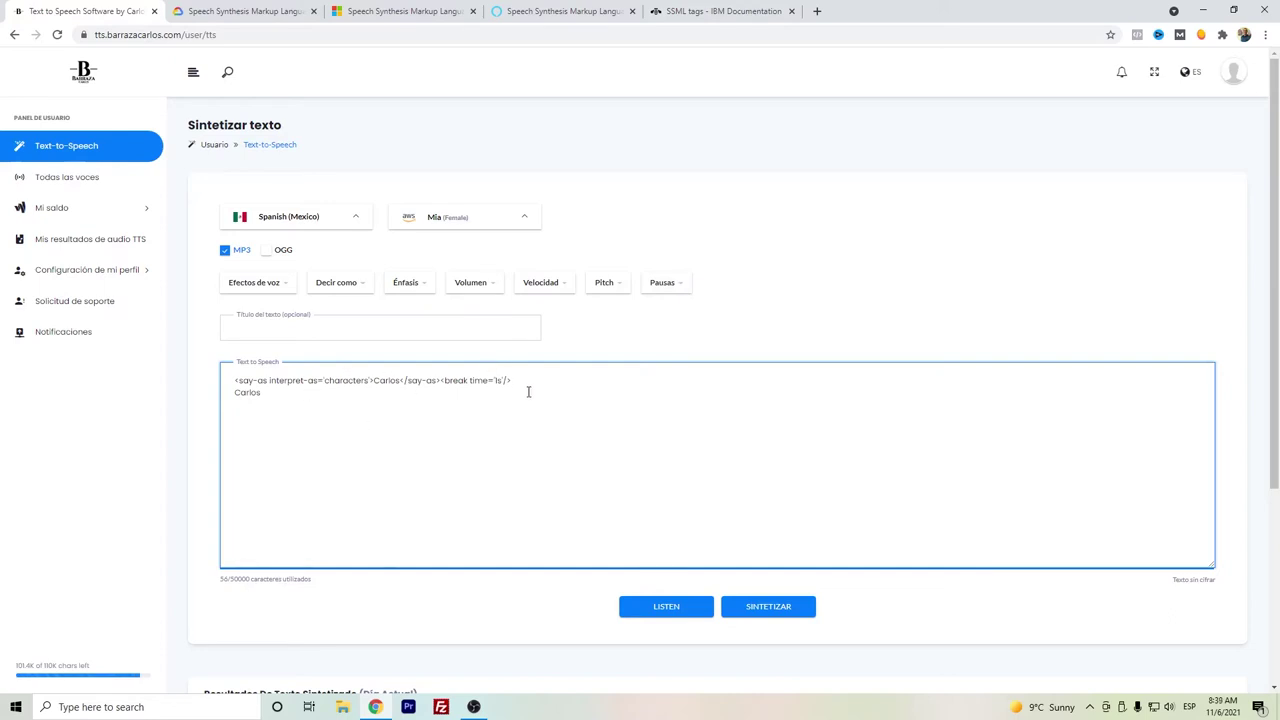
{"action": "left_click", "coordinate": [650, 607]}
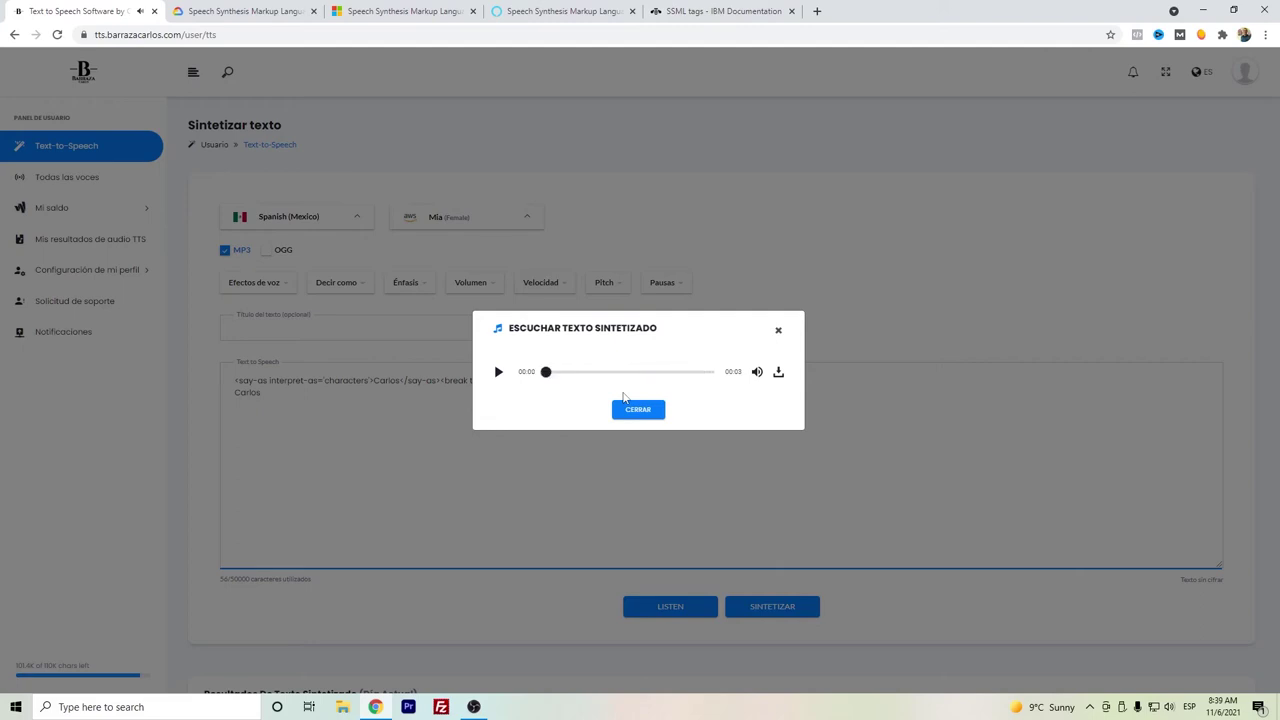
{"action": "left_click", "coordinate": [645, 414]}
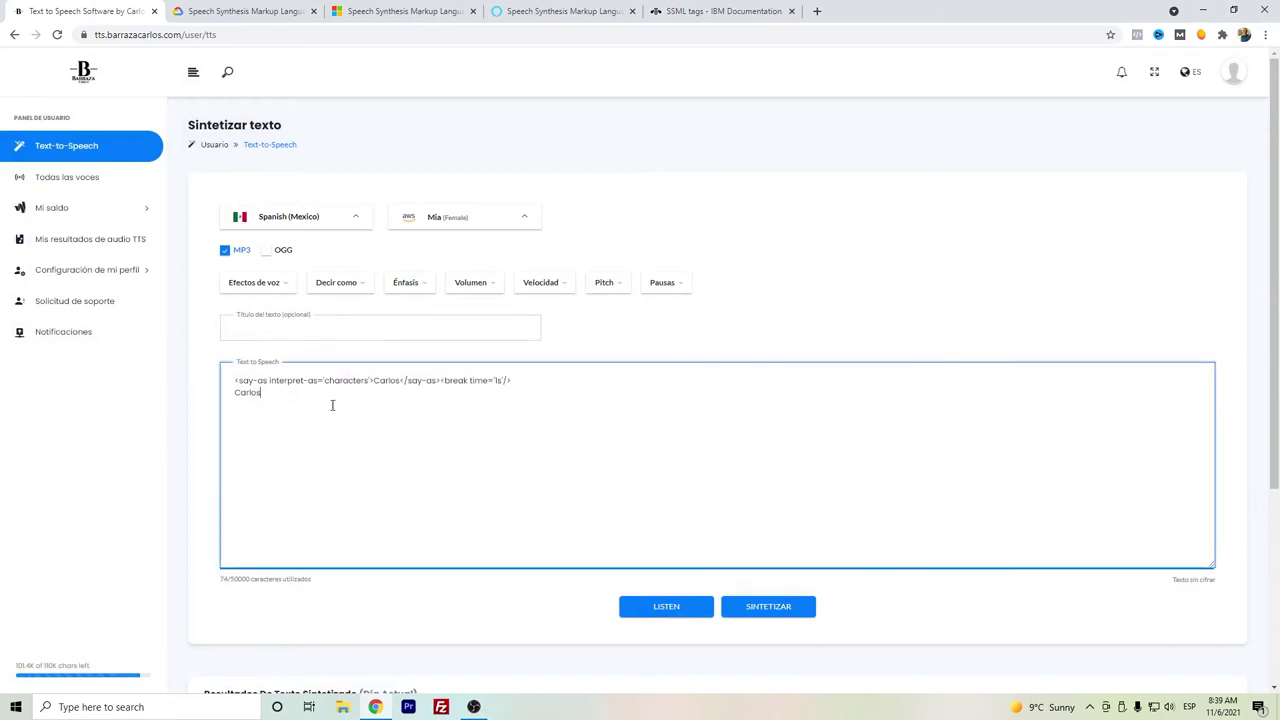
Replace the text with a Cardinal say-as tag containing 123456, plus a plain 123456 on the second line
{"action": "left_click_drag", "start_coordinate": [331, 403], "coordinate": [213, 374]}
{"action": "left_click", "coordinate": [340, 283]}
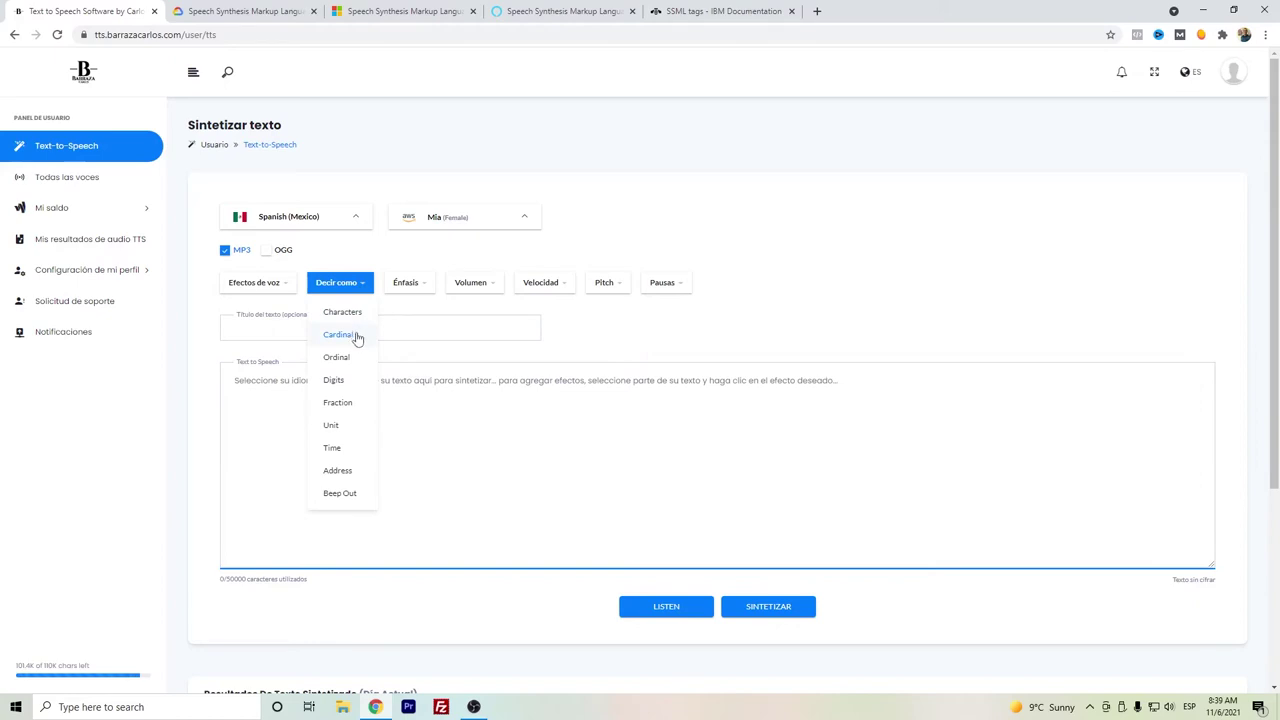
{"action": "left_click", "coordinate": [340, 335]}
{"action": "left_click", "coordinate": [364, 378]}
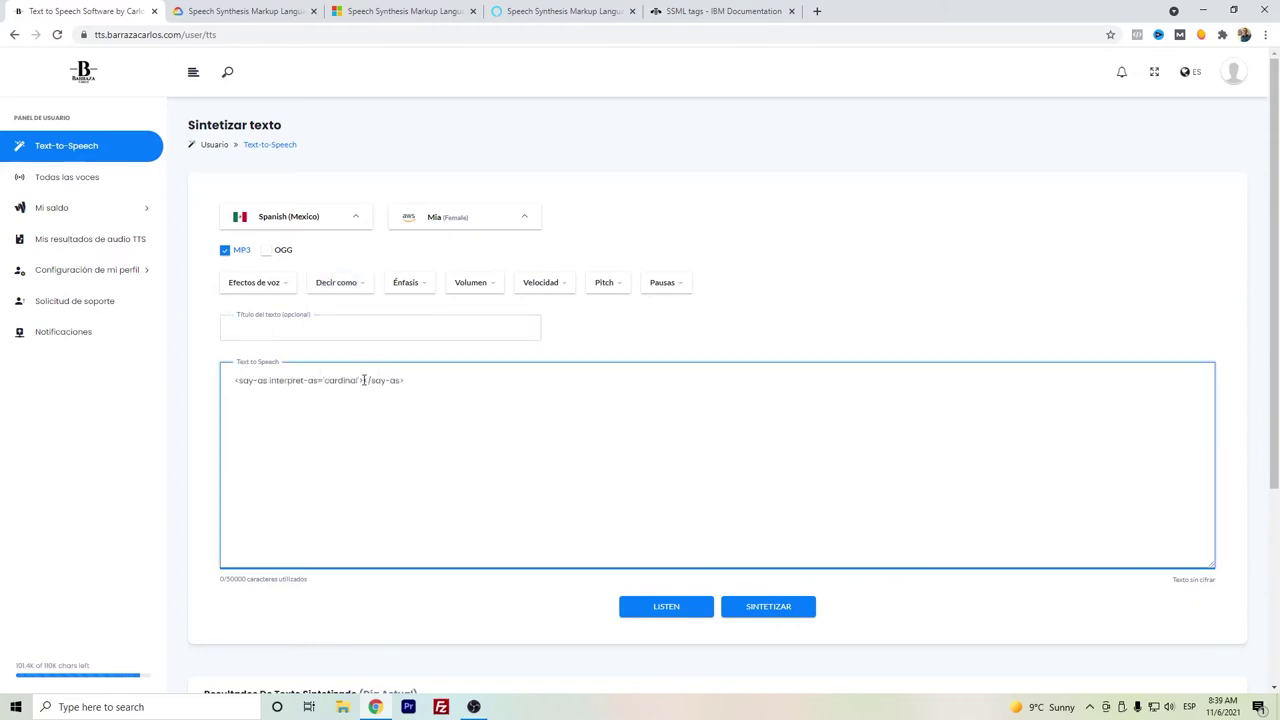
{"action": "type", "text": "123456"}
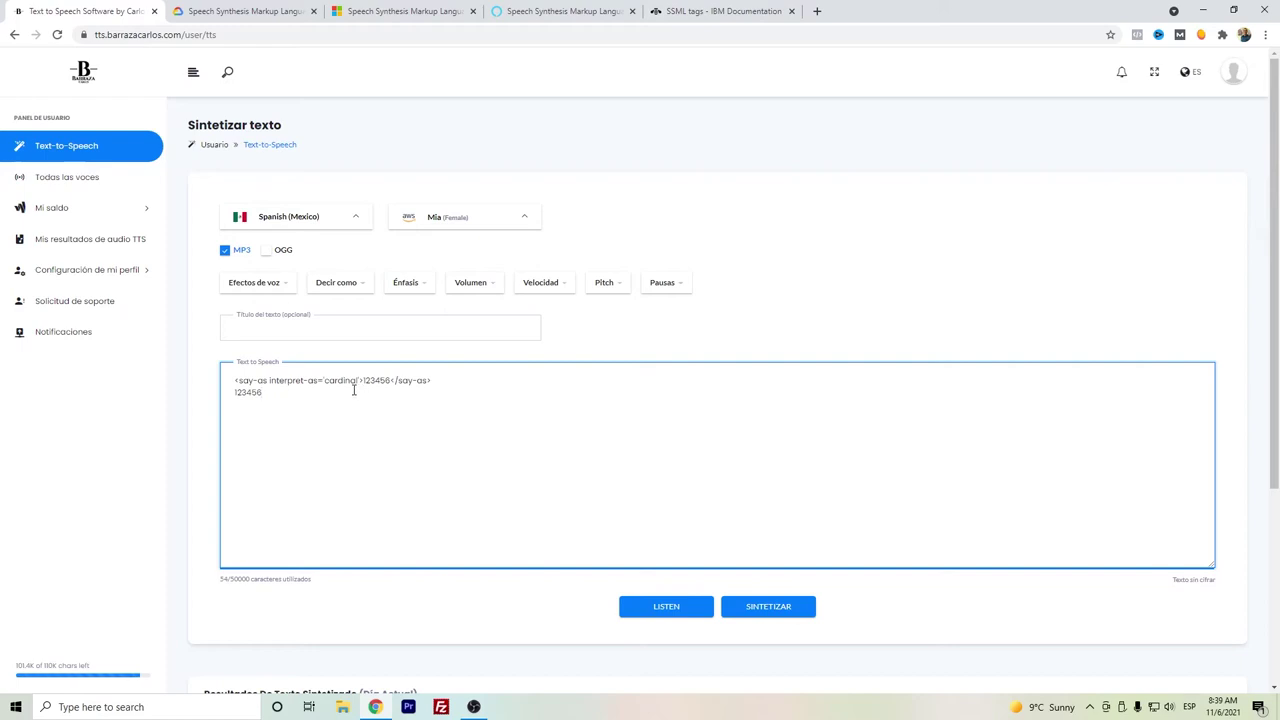
Add a 1-second pause after the cardinal say-as tag and listen to the result
{"action": "left_click", "coordinate": [662, 282]}
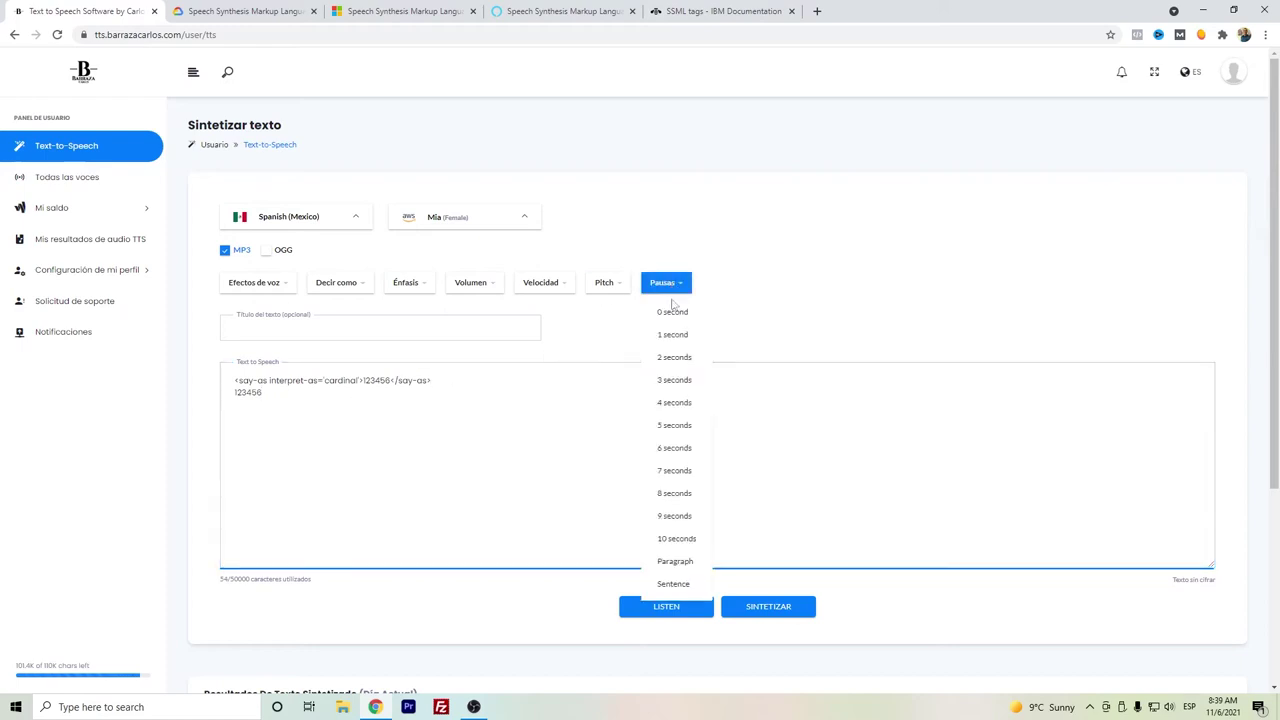
{"action": "left_click", "coordinate": [674, 331]}
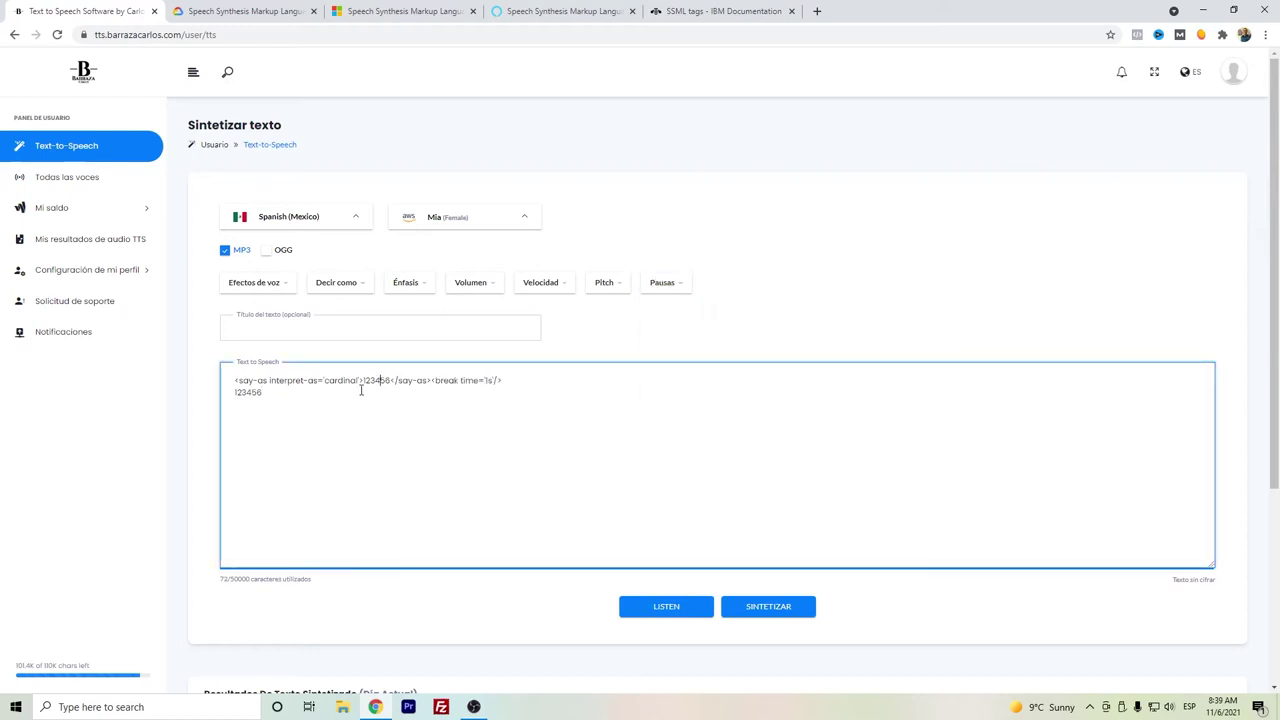
{"action": "left_click", "coordinate": [382, 381]}
{"action": "left_click", "coordinate": [664, 606]}
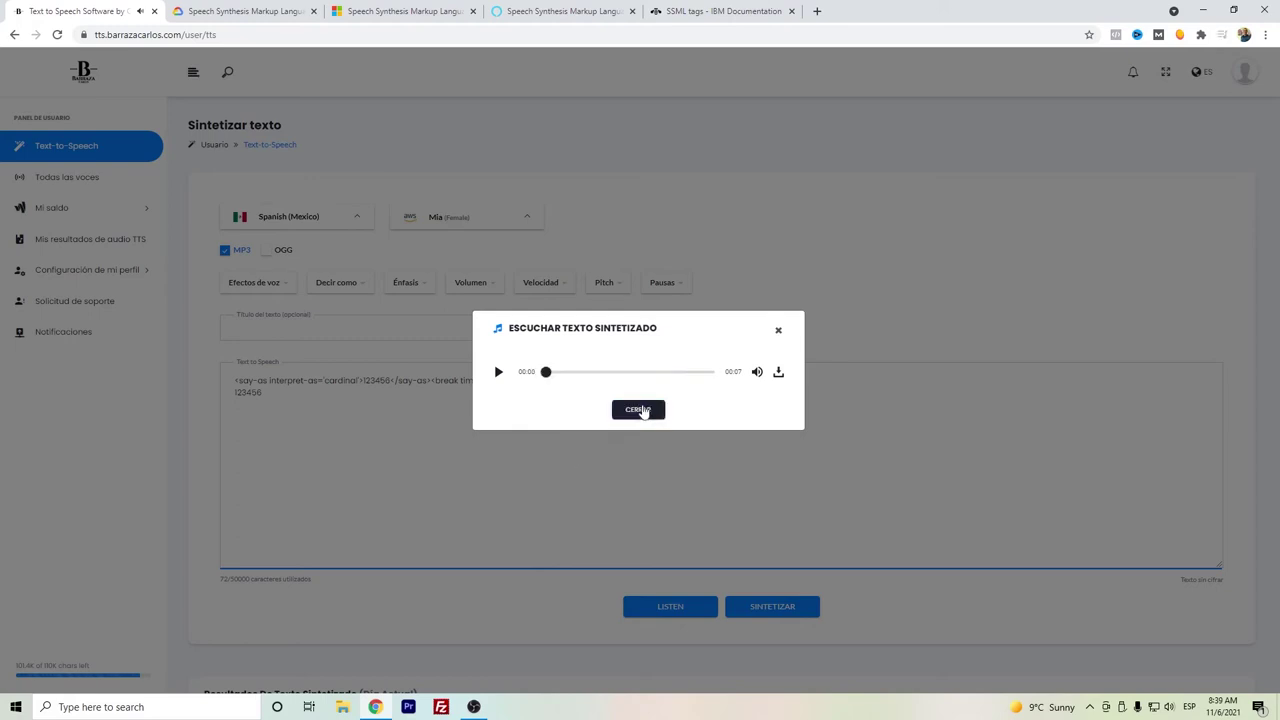
{"action": "left_click", "coordinate": [640, 410]}
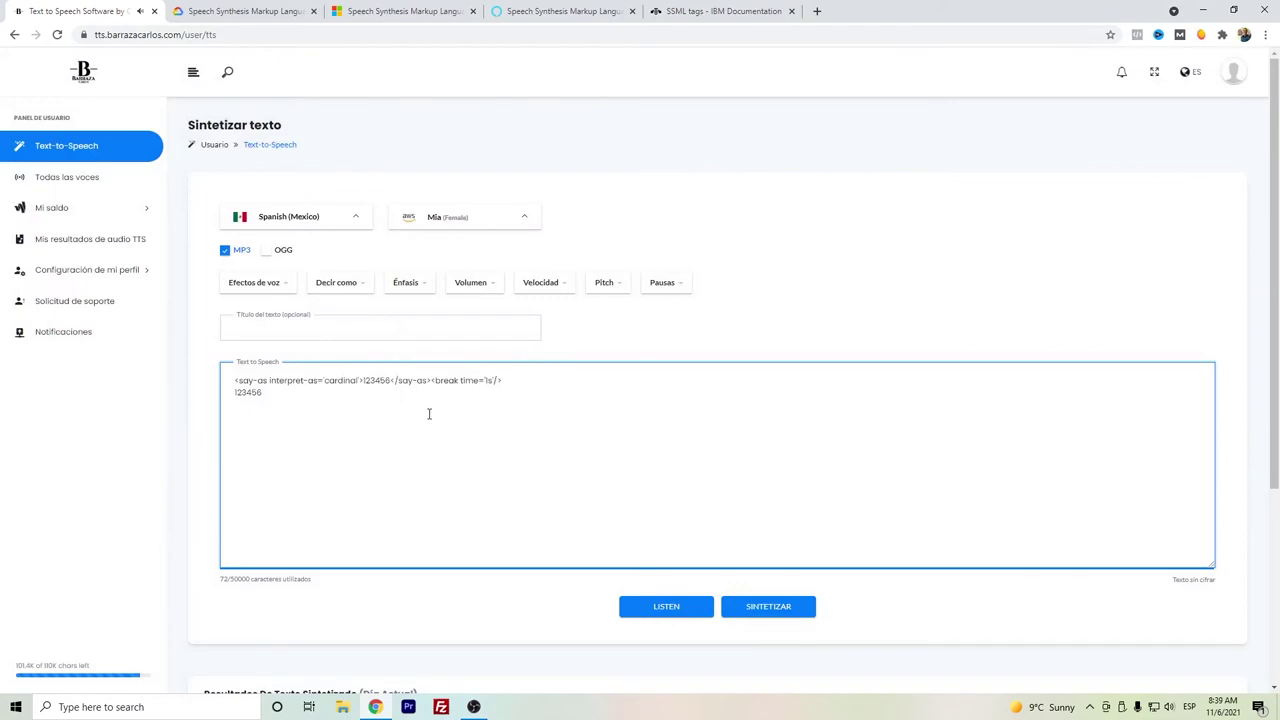
Replace the text with an Ordinal say-as tag containing 1
{"action": "key", "text": "ctrl+a"}
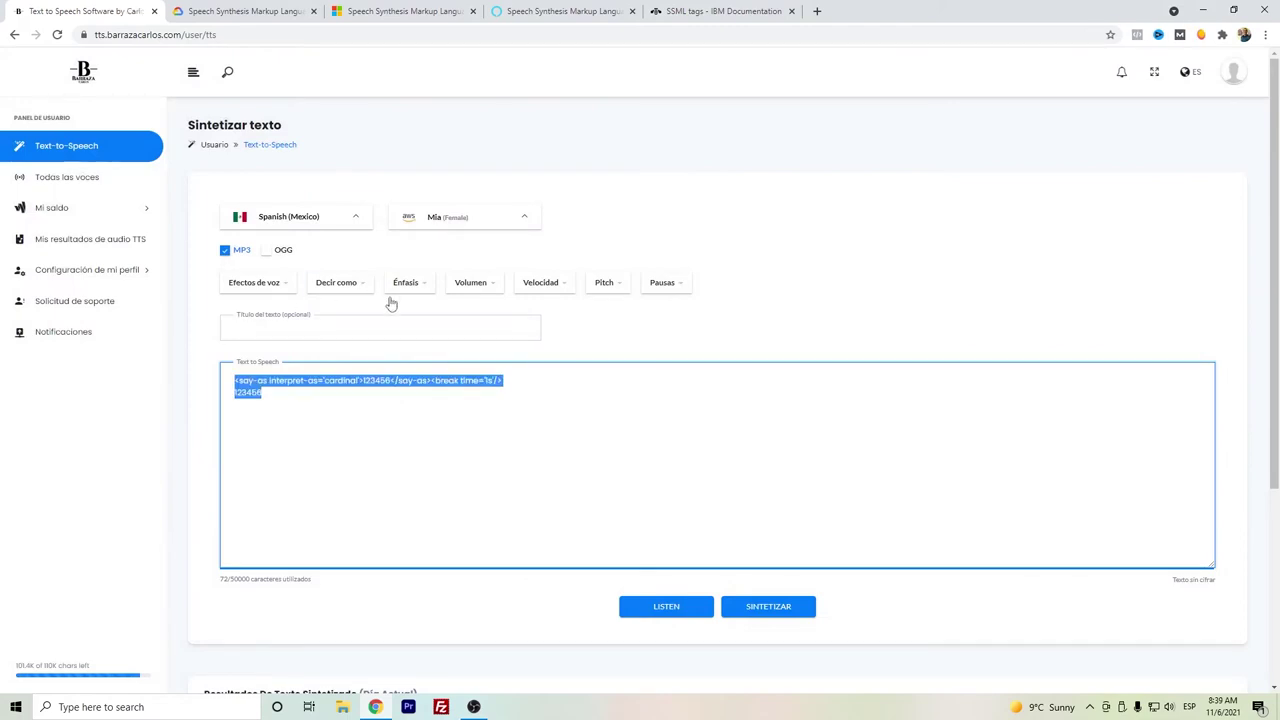
{"action": "key", "text": "BackSpace"}
{"action": "left_click", "coordinate": [338, 282]}
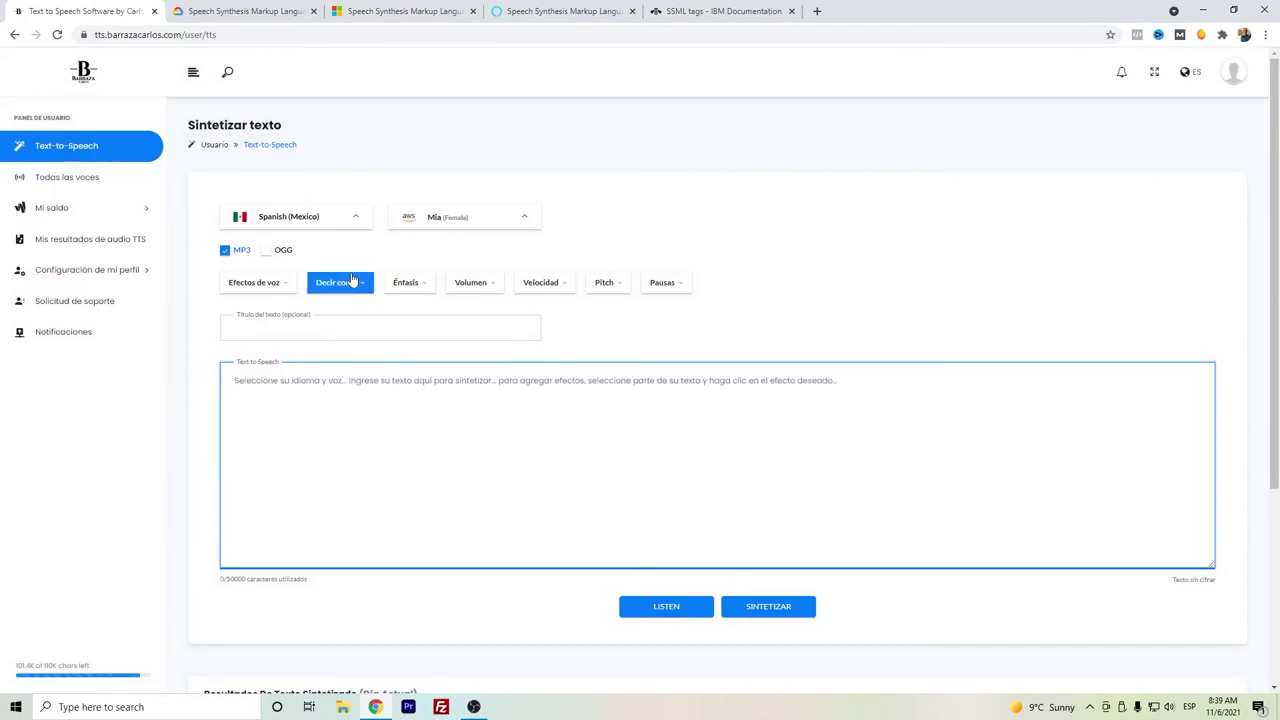
{"action": "left_click", "coordinate": [346, 362]}
{"action": "left_click", "coordinate": [360, 380]}
{"action": "type", "text": "1</say-as>"}
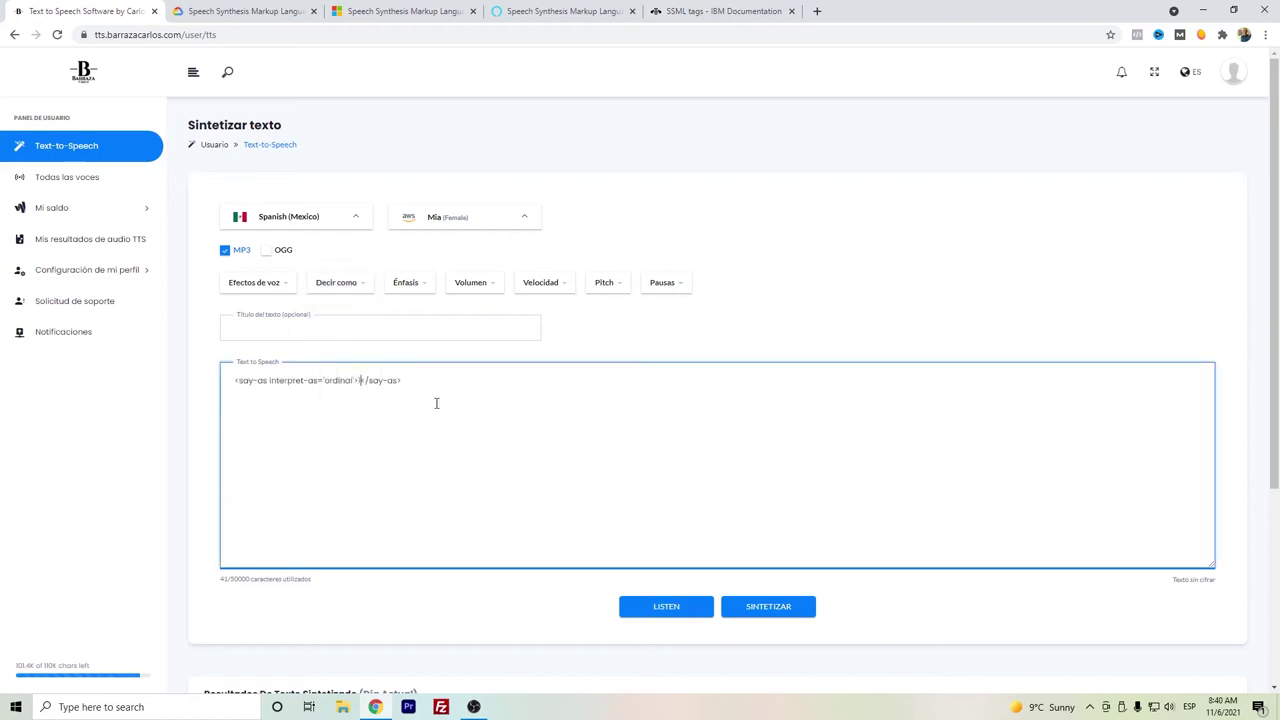
Add a second line with 2 in an Ordinal say-as tag, followed by the plain lines "primero" and "segundo"
{"action": "left_click", "coordinate": [439, 392]}
{"action": "left_click", "coordinate": [336, 282]}
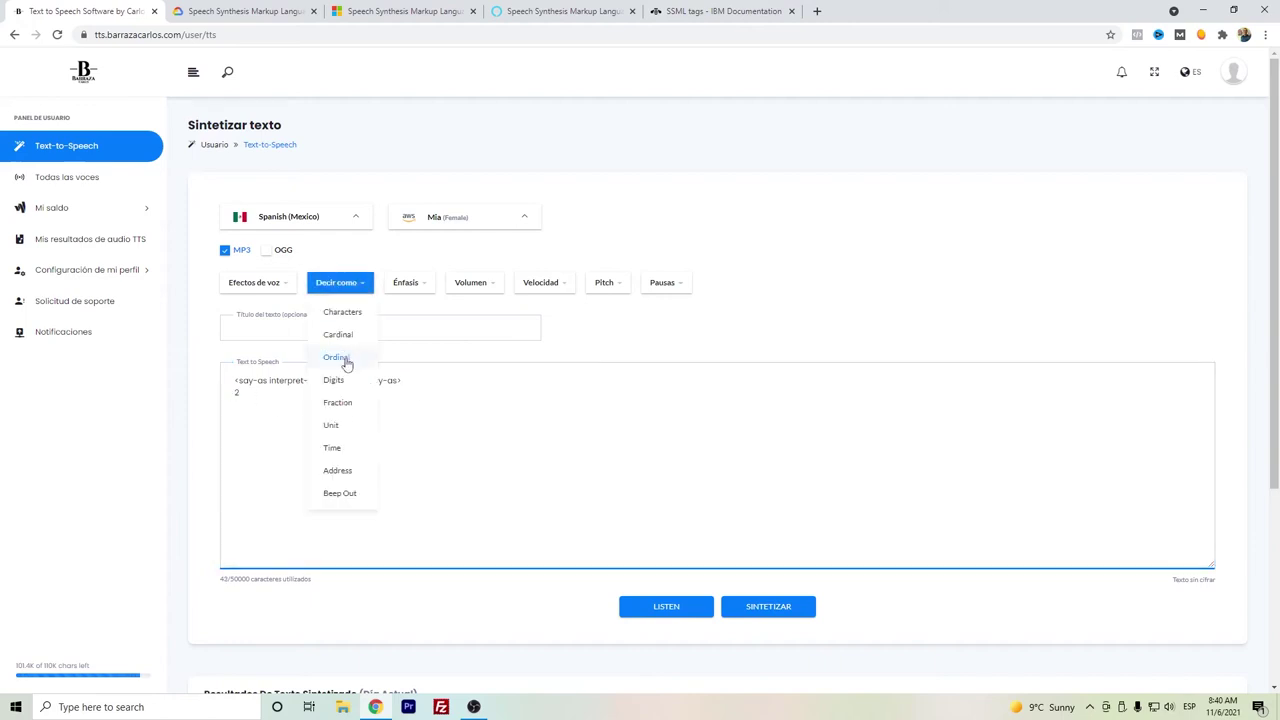
{"action": "left_click", "coordinate": [346, 362]}
{"action": "left_click", "coordinate": [437, 394]}
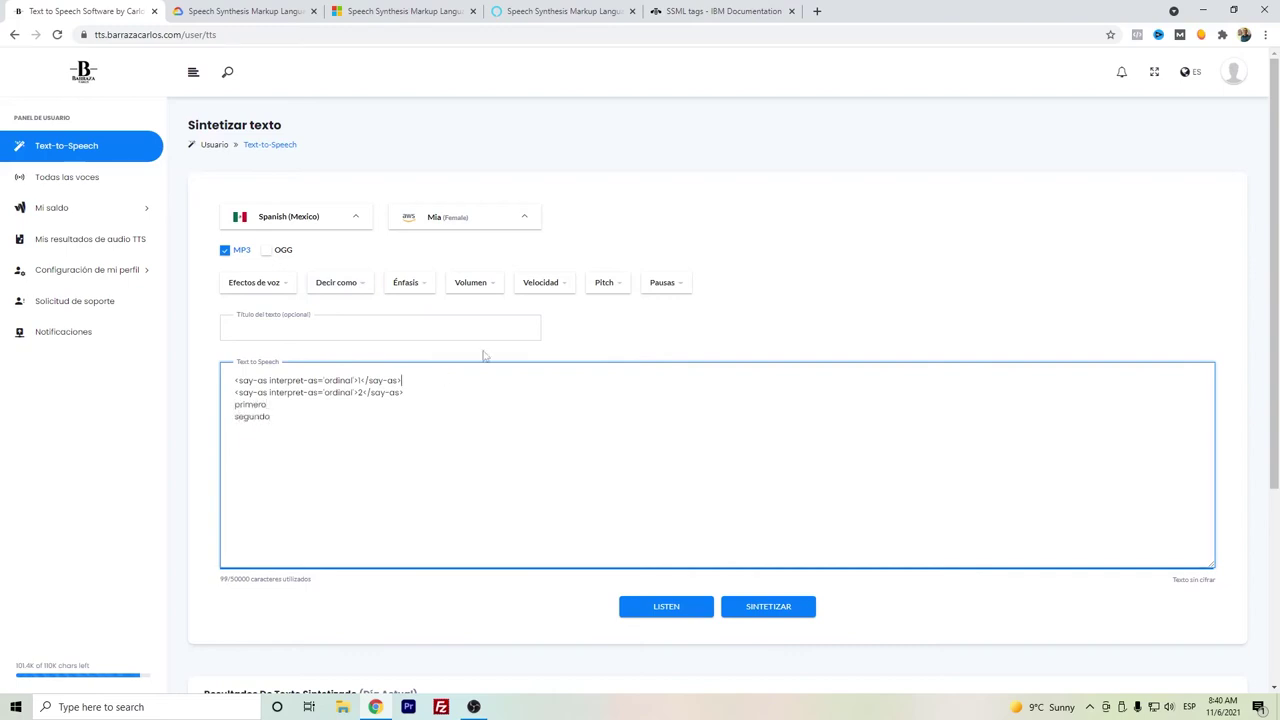
Add 1-second pauses after both ordinal say-as tags and after "primero", and listen to the result
{"action": "left_click", "coordinate": [668, 283]}
{"action": "left_click", "coordinate": [667, 336]}
{"action": "left_click", "coordinate": [508, 394]}
{"action": "left_click", "coordinate": [680, 287]}
{"action": "left_click", "coordinate": [670, 336]}
{"action": "left_click", "coordinate": [451, 397]}
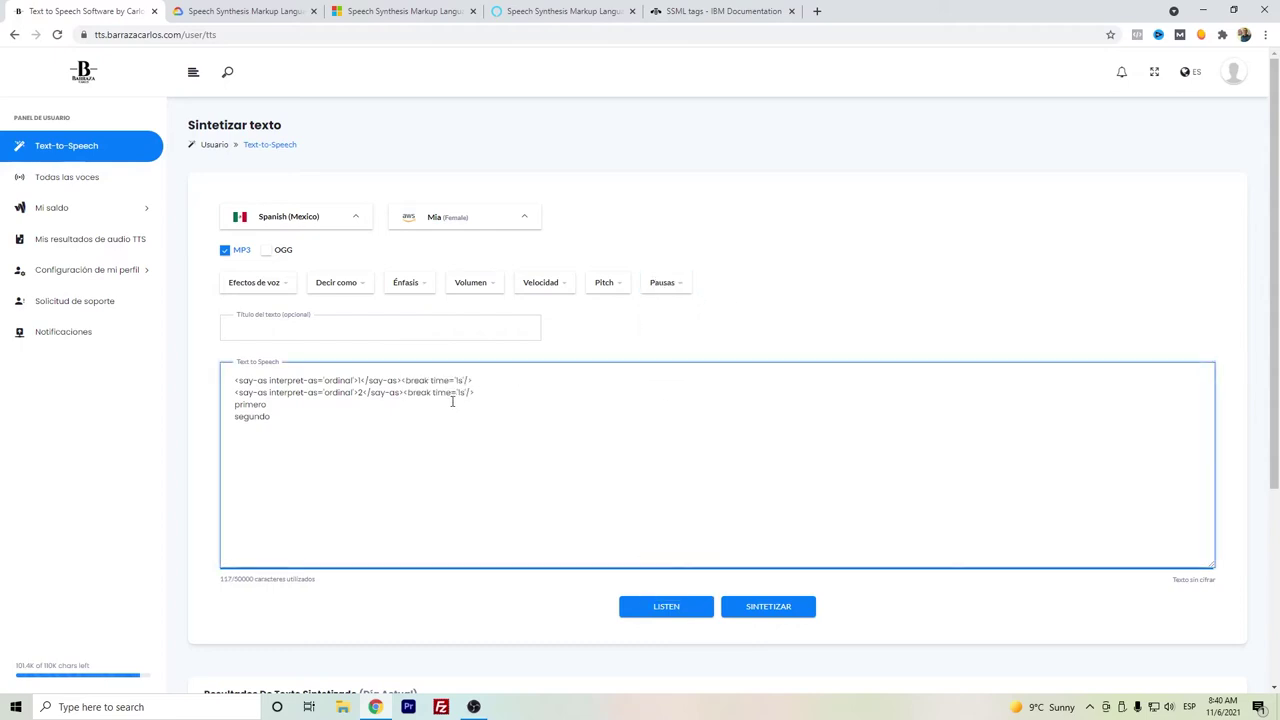
{"action": "left_click", "coordinate": [666, 283]}
{"action": "left_click", "coordinate": [673, 337]}
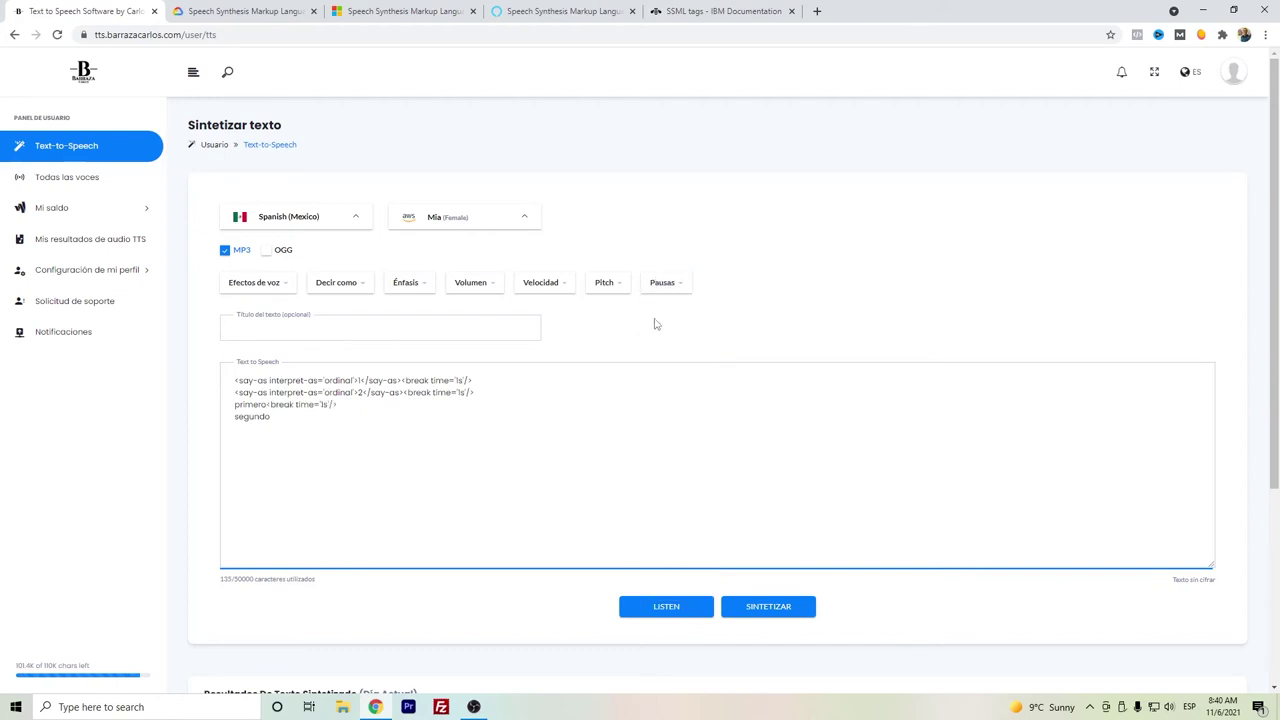
{"action": "left_click", "coordinate": [263, 403]}
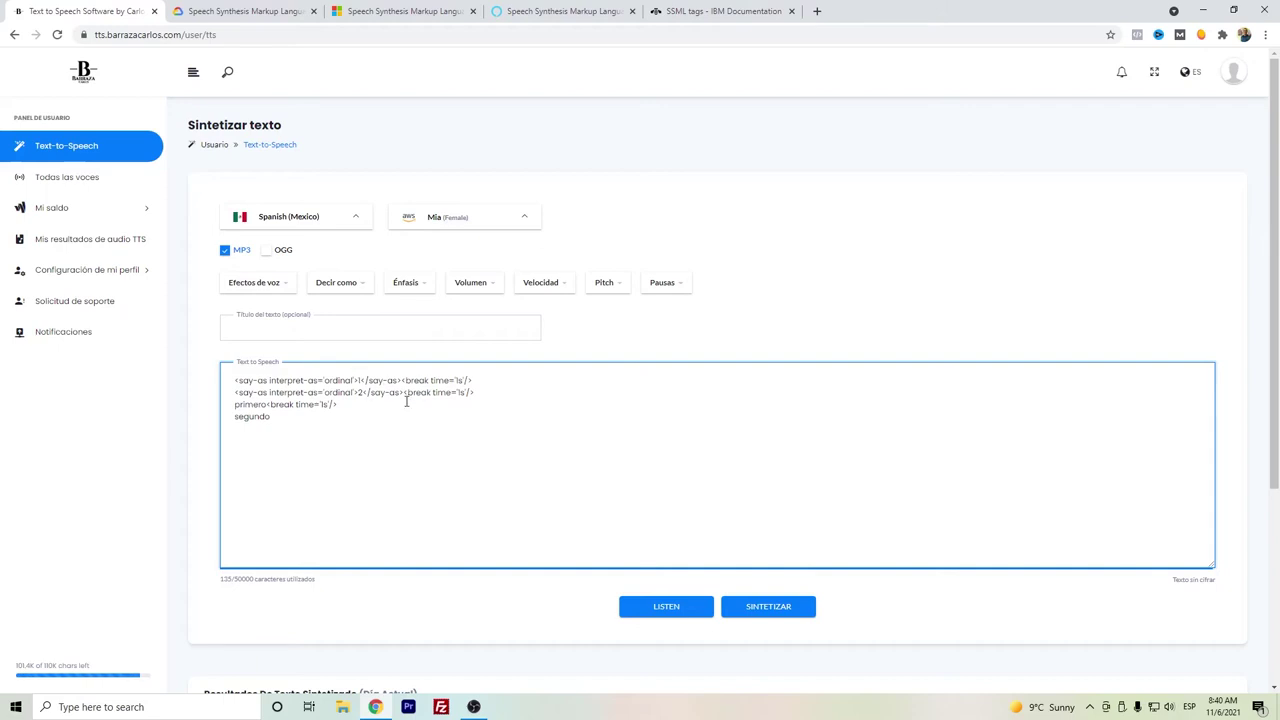
{"action": "left_click", "coordinate": [677, 614]}
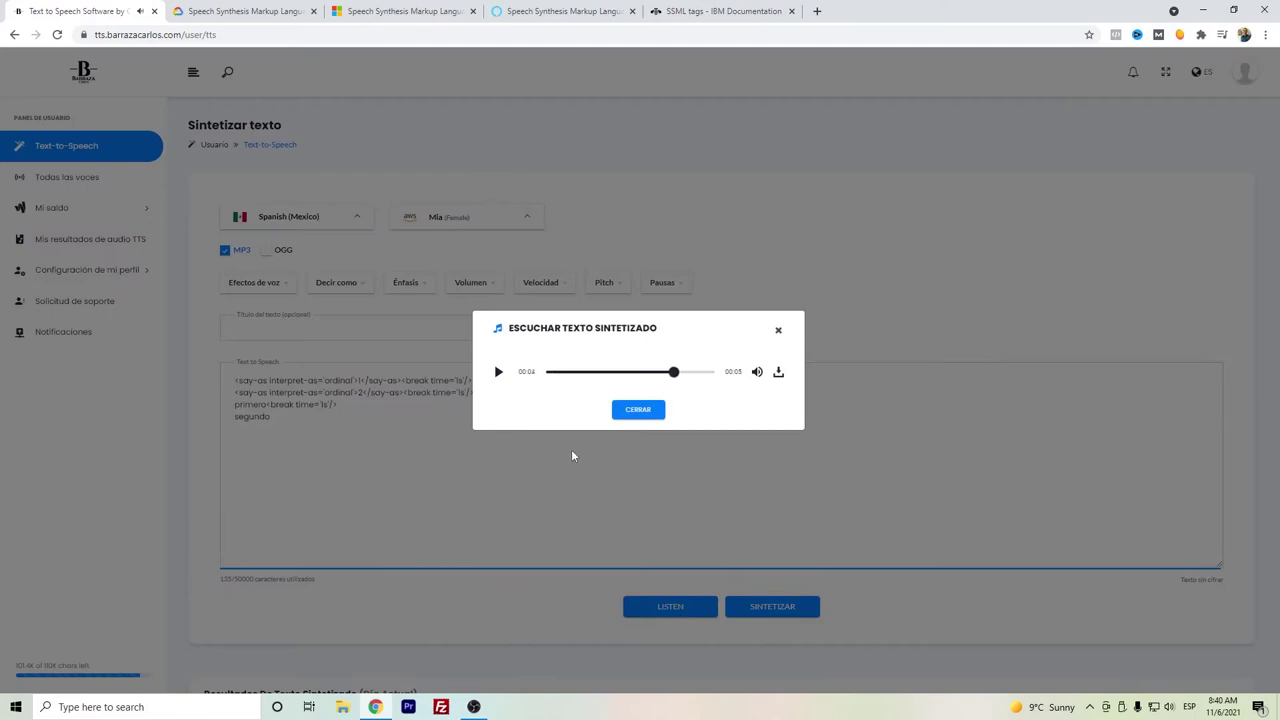
{"action": "left_click", "coordinate": [615, 413]}
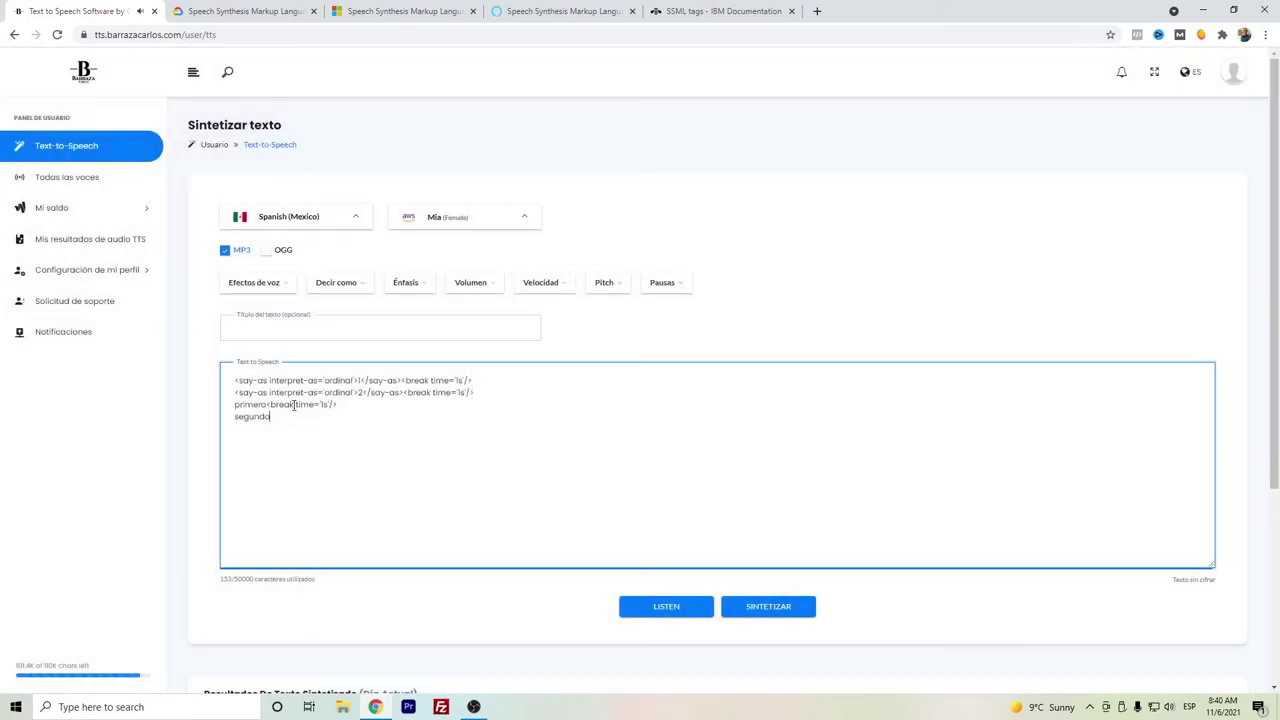
Replace the text with a Fraction say-as tag containing 1/2, plus a plain 1/2 on the second line
{"action": "left_click_drag", "start_coordinate": [300, 414], "coordinate": [220, 378]}
{"action": "key", "text": "BackSpace"}
{"action": "left_click", "coordinate": [320, 296]}
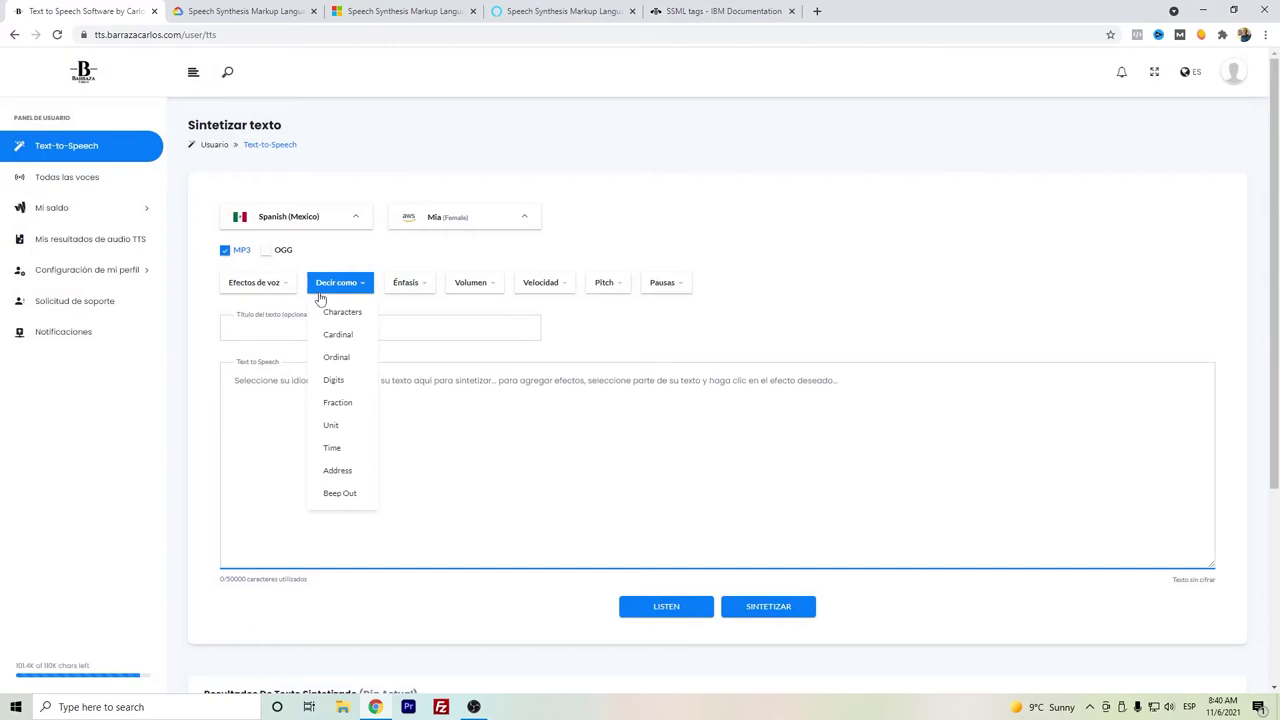
{"action": "left_click", "coordinate": [354, 404]}
{"action": "left_click", "coordinate": [359, 380]}
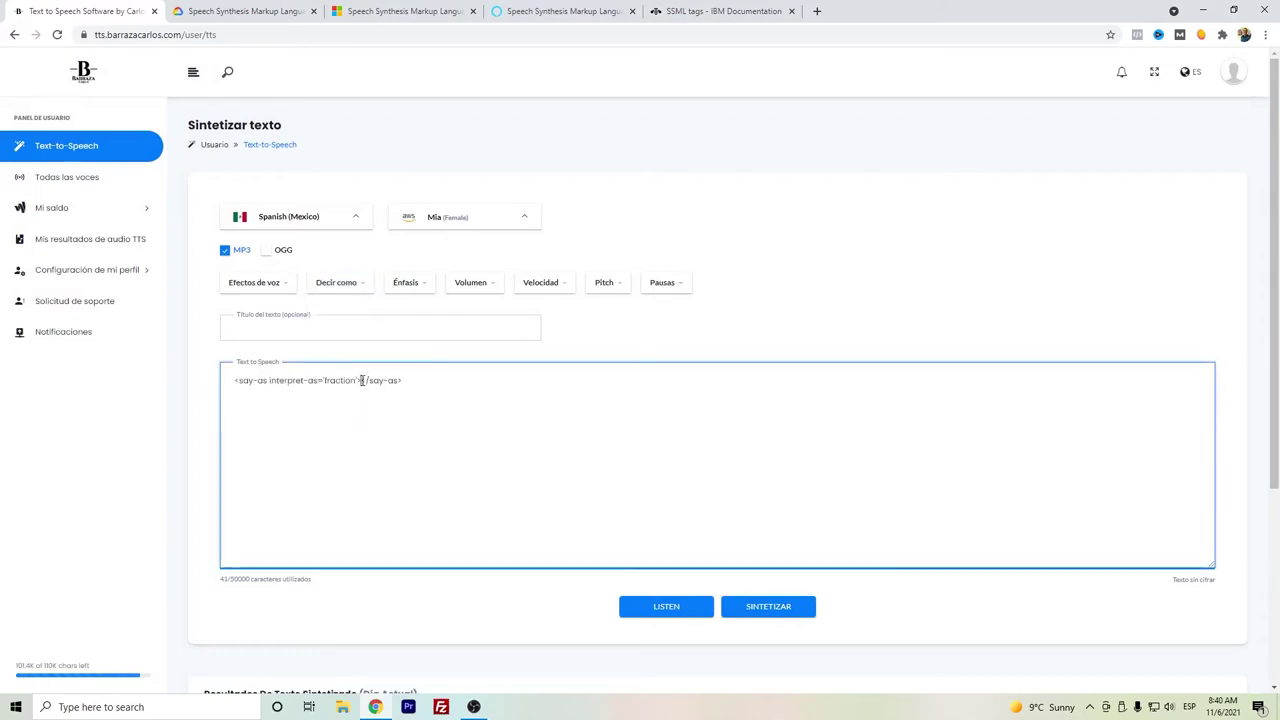
{"action": "type", "text": "1/2"}
Add a 1-second pause after the fraction say-as tag and listen to the result
{"action": "left_click", "coordinate": [666, 283]}
{"action": "left_click", "coordinate": [671, 337]}
{"action": "left_click", "coordinate": [663, 607]}
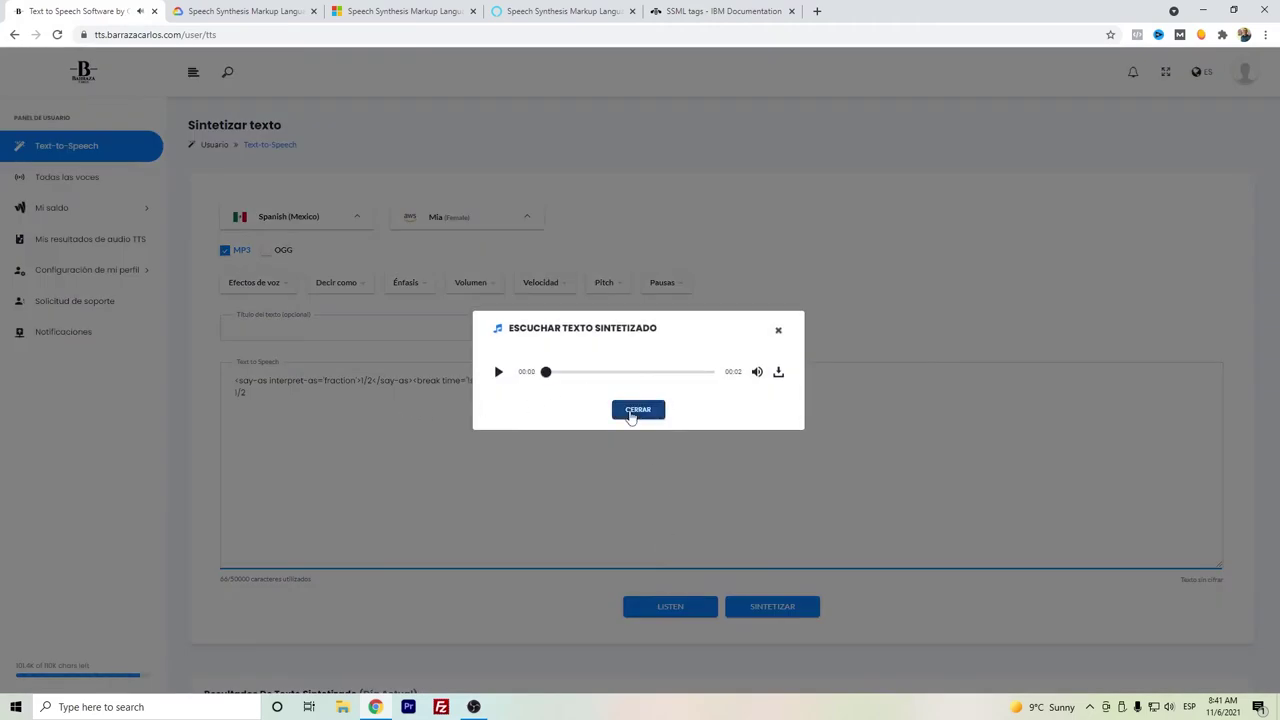
{"action": "left_click", "coordinate": [630, 412]}
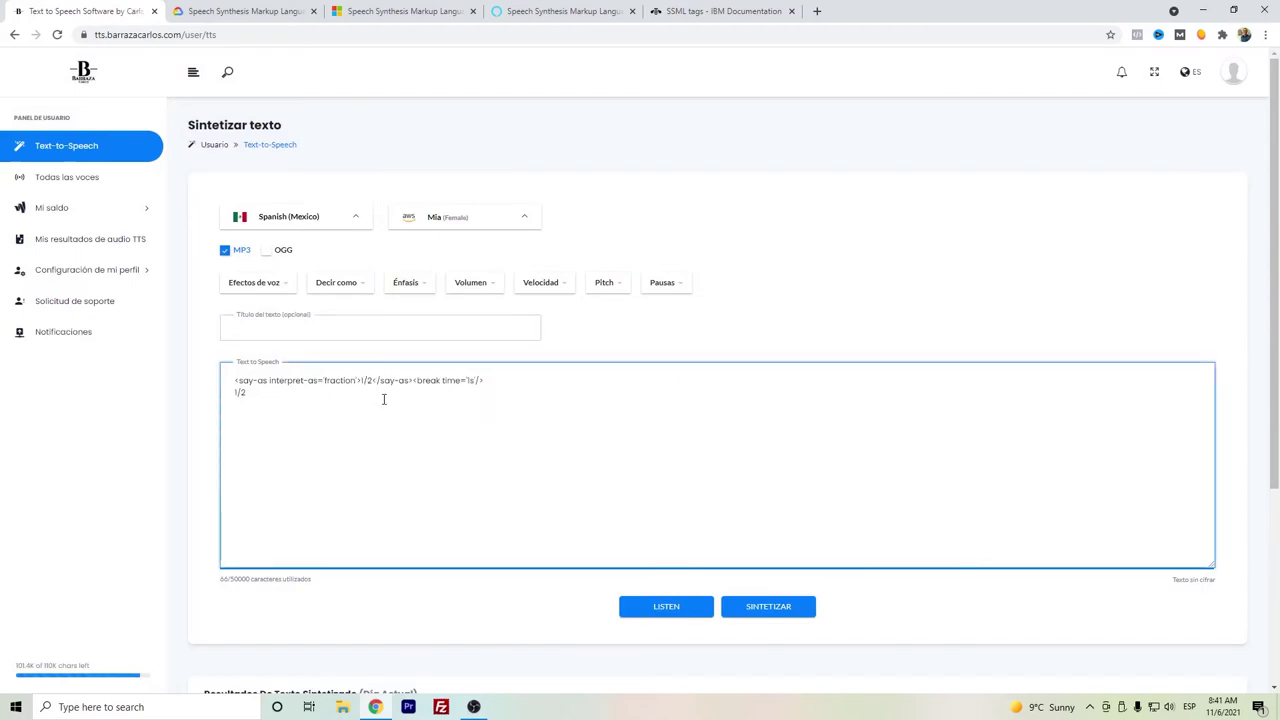
Replace the text with a Digits say-as tag containing 1234, followed by the plain lines 1234 and 1 2 3 4
{"action": "left_click_drag", "start_coordinate": [383, 398], "coordinate": [193, 371]}
{"action": "key", "text": "BackSpace"}
{"action": "left_click", "coordinate": [336, 283]}
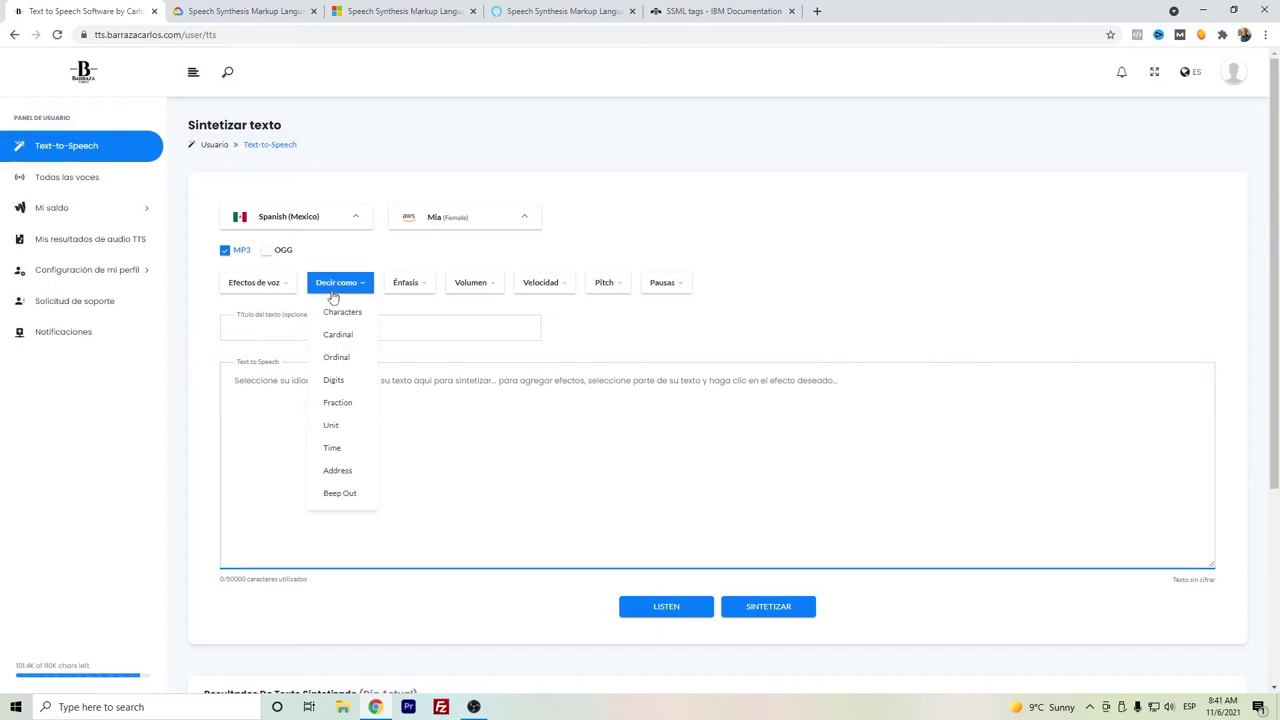
{"action": "left_click", "coordinate": [337, 380]}
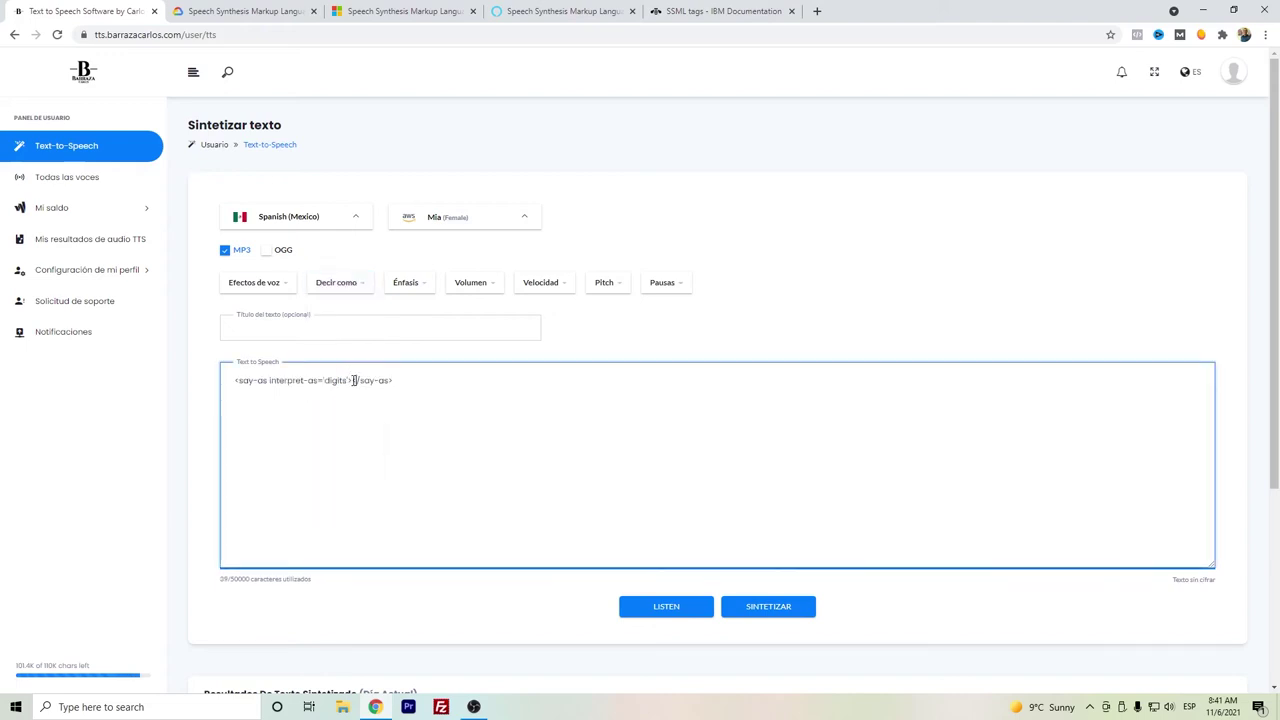
{"action": "type", "text": "1234"}
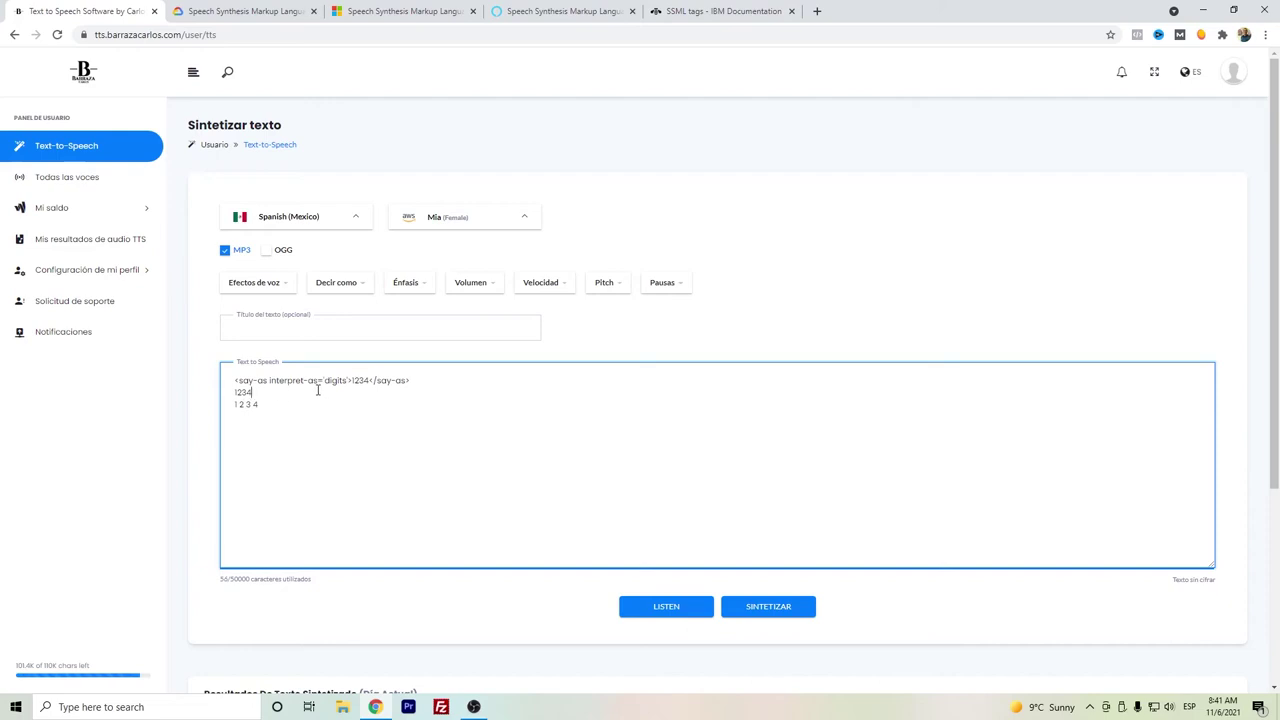
Move the plain 1234 line above the digits say-as line, leaving 1 2 3 4 as the third line
{"action": "left_click_drag", "start_coordinate": [257, 394], "coordinate": [222, 391]}
{"action": "key", "text": "BackSpace"}
{"action": "left_click", "coordinate": [232, 381]}
{"action": "key", "text": "Return"}
{"action": "key", "text": "Return"}
{"action": "left_click", "coordinate": [233, 381]}
{"action": "type", "text": "1234"}
{"action": "key", "text": "Delete"}
{"action": "left_click", "coordinate": [275, 404]}
{"action": "key", "text": "BackSpace"}
{"action": "left_click", "coordinate": [367, 394]}
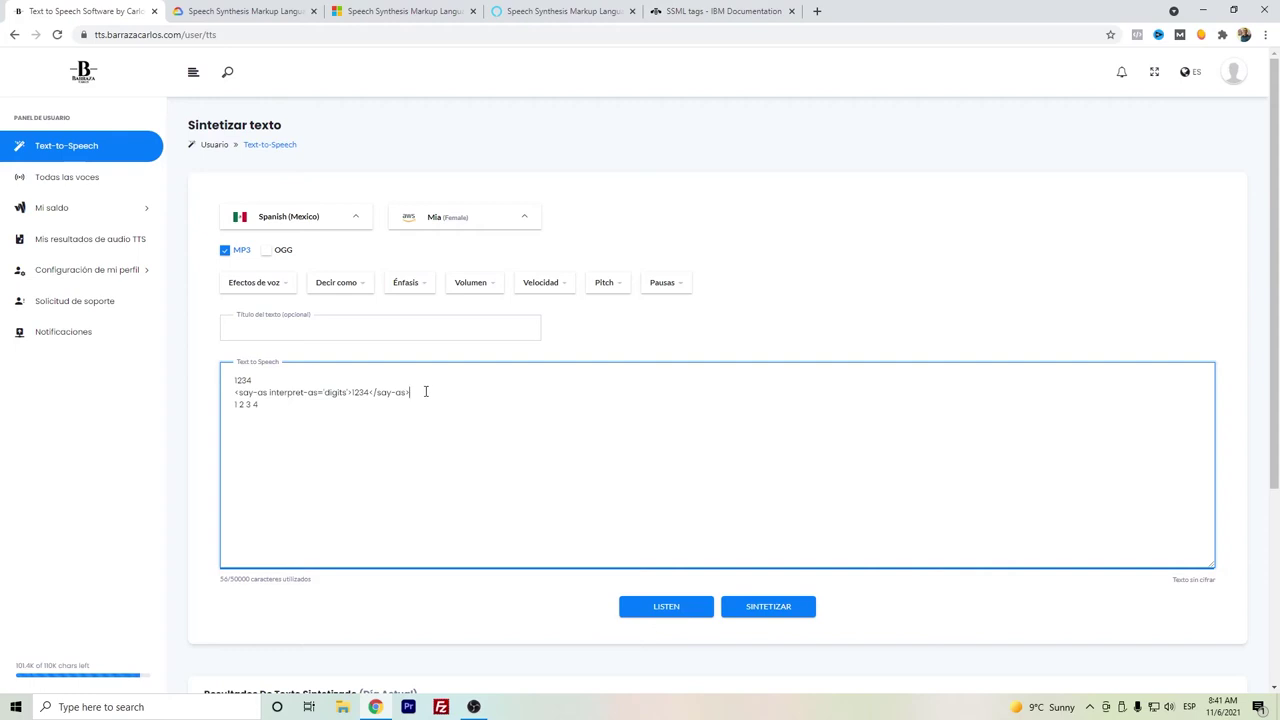
Add 1-second pauses after the plain 1234 and after the digits say-as tag, and listen to the result
{"action": "left_click", "coordinate": [686, 287]}
{"action": "left_click", "coordinate": [683, 333]}
{"action": "left_click", "coordinate": [666, 285]}
{"action": "left_click", "coordinate": [673, 332]}
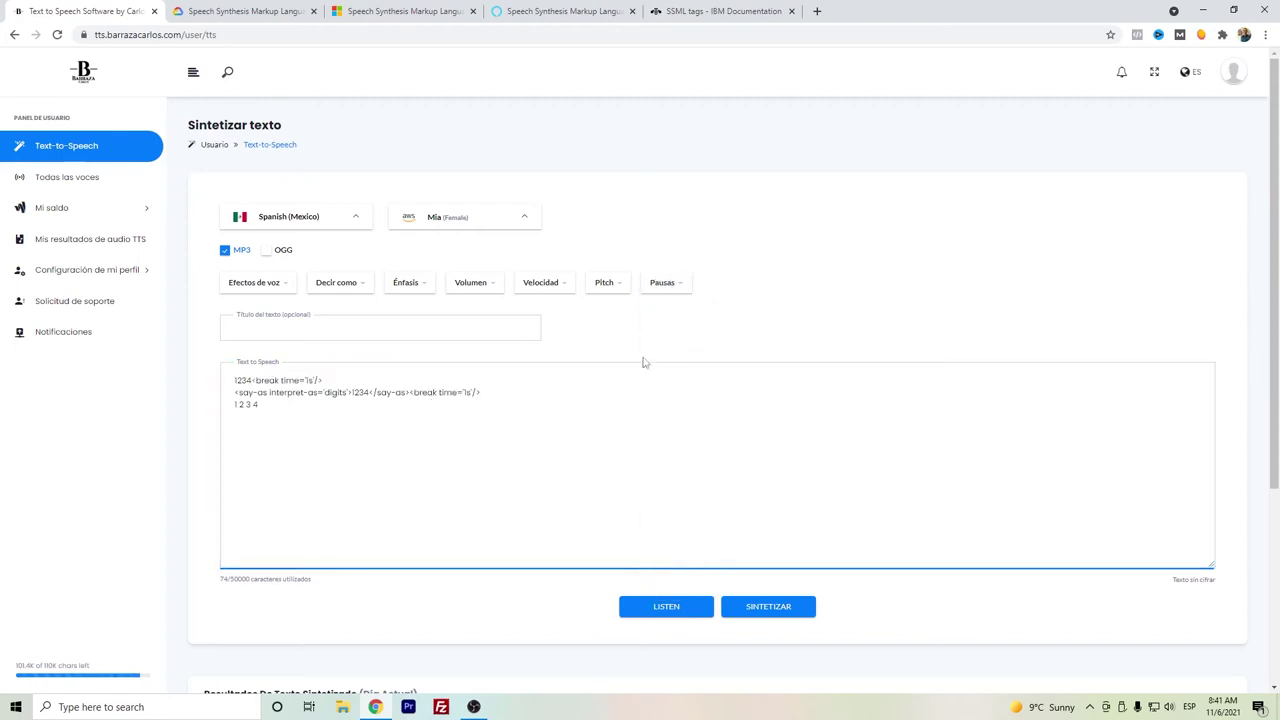
{"action": "left_click", "coordinate": [664, 606]}
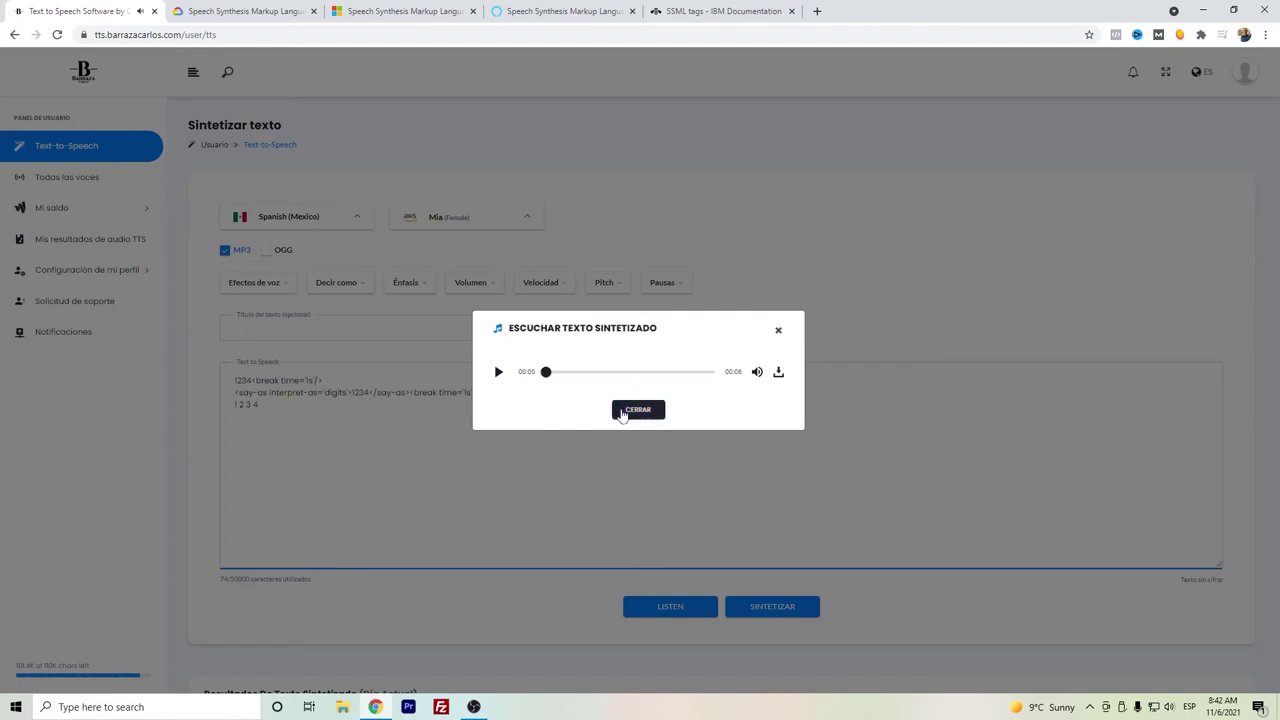
{"action": "left_click", "coordinate": [637, 410]}
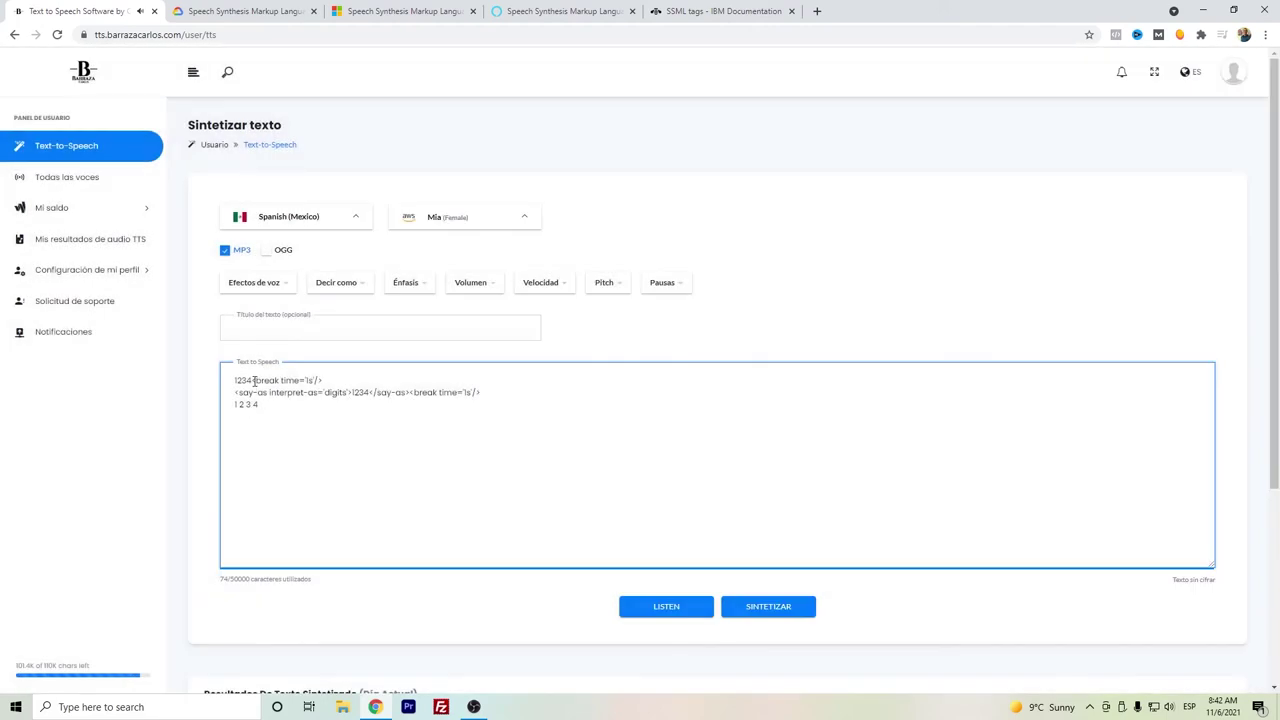
{"action": "left_click_drag", "start_coordinate": [254, 381], "coordinate": [226, 378]}
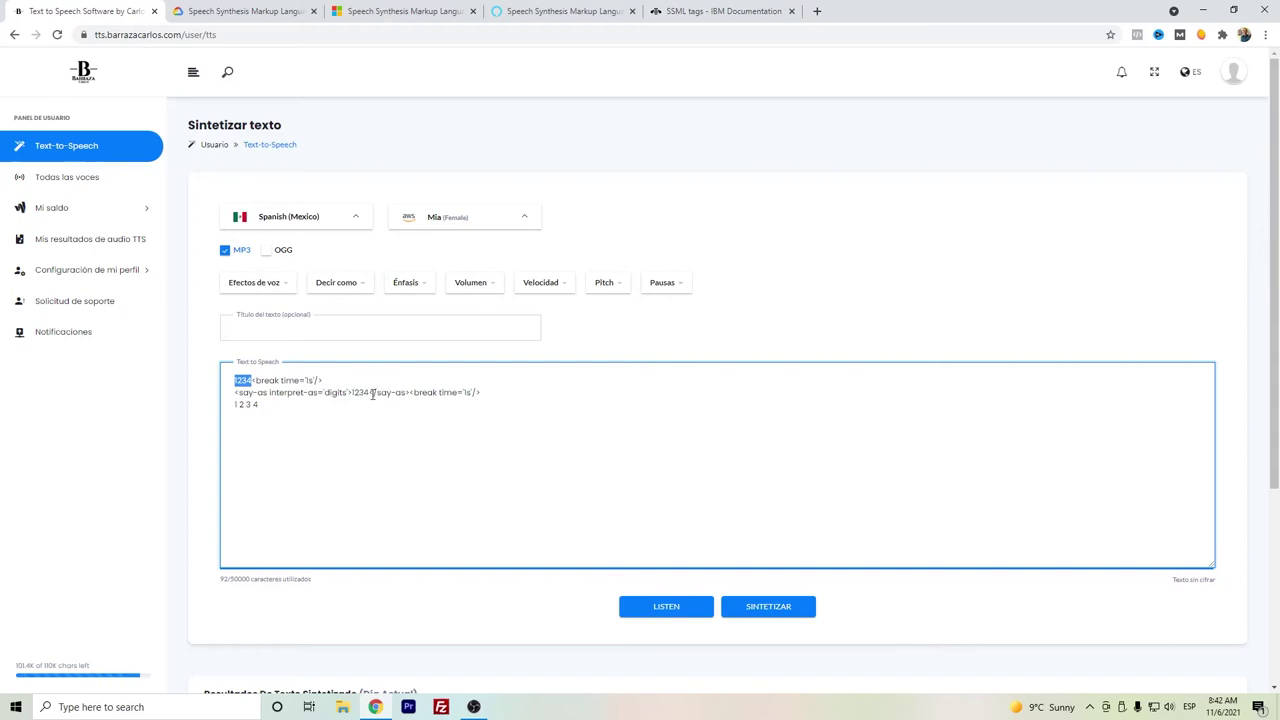
{"action": "left_click", "coordinate": [240, 404]}
{"action": "left_click_drag", "start_coordinate": [287, 411], "coordinate": [223, 366]}
{"action": "left_click_drag", "start_coordinate": [277, 404], "coordinate": [225, 404]}
{"action": "left_click", "coordinate": [279, 407]}
Replace the text with a Unit say-as tag containing 300g
{"action": "key", "text": "ctrl+a"}
{"action": "key", "text": "Delete"}
{"action": "left_click", "coordinate": [340, 284]}
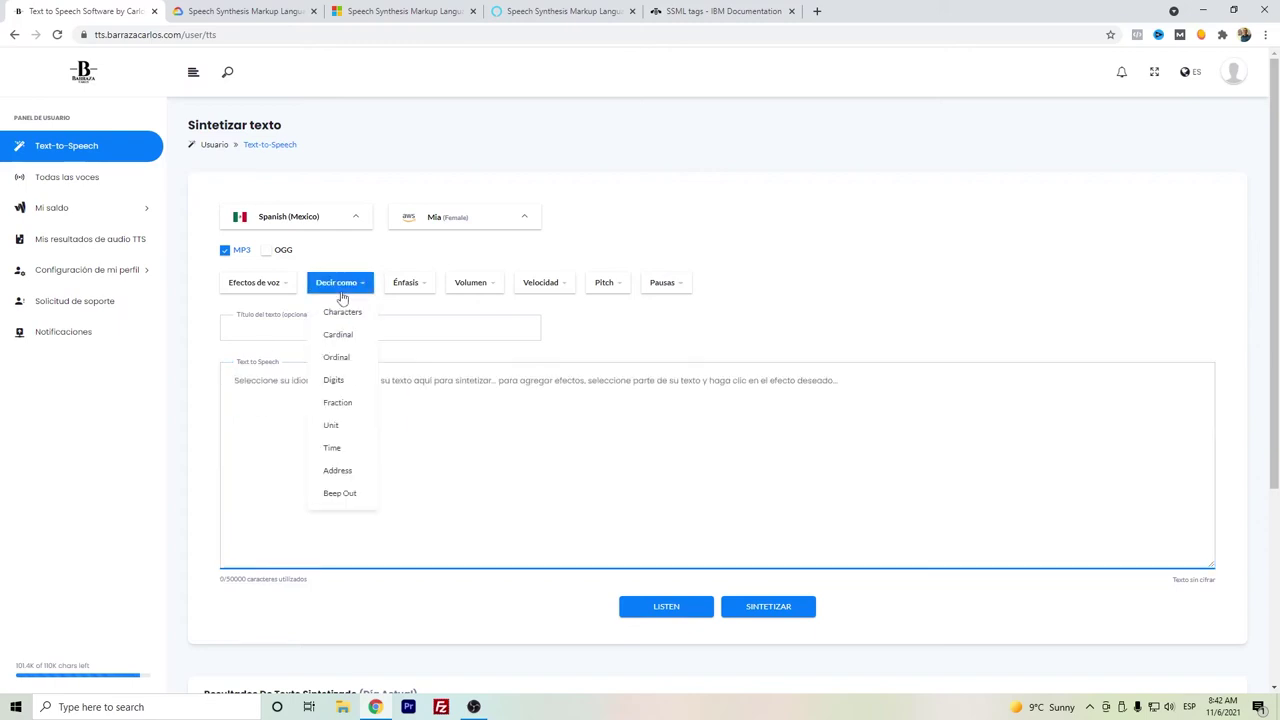
{"action": "left_click", "coordinate": [349, 435]}
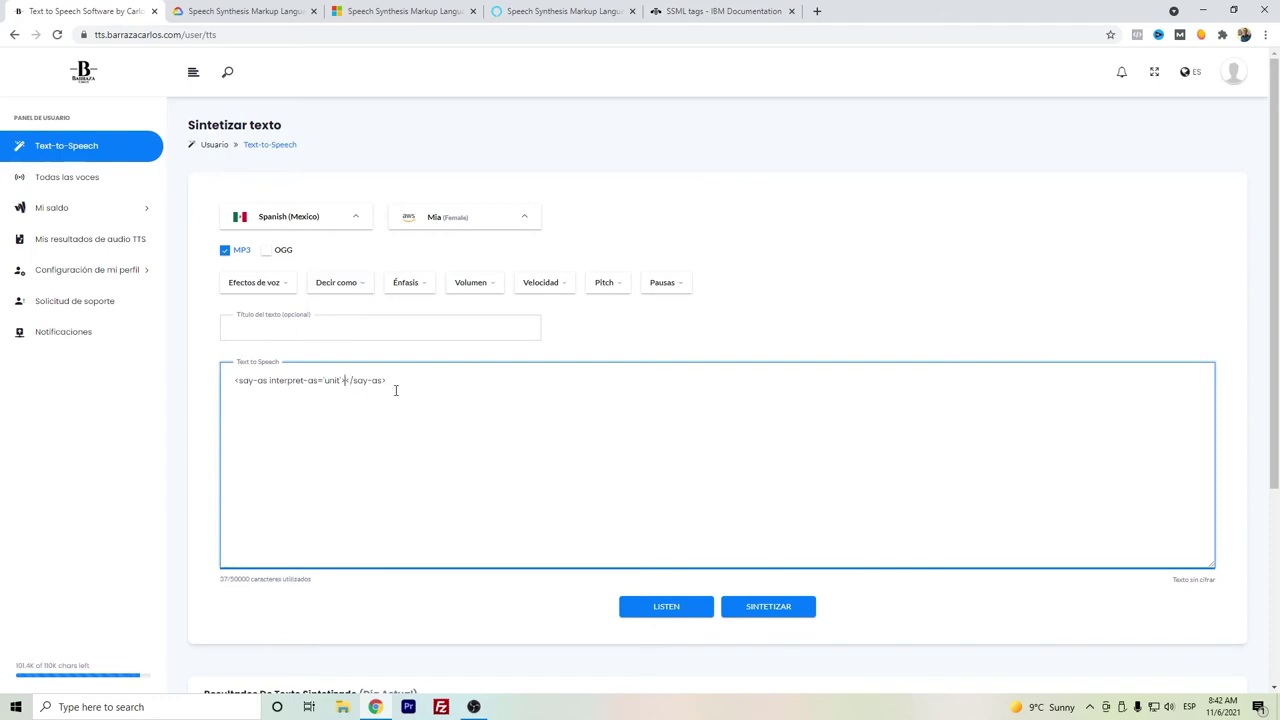
{"action": "type", "text": "300g"}
Copy the unit say-as tag onto a second line and change its content to 300l
{"action": "left_click_drag", "start_coordinate": [437, 381], "coordinate": [155, 397]}
{"action": "key", "text": "ctrl+c"}
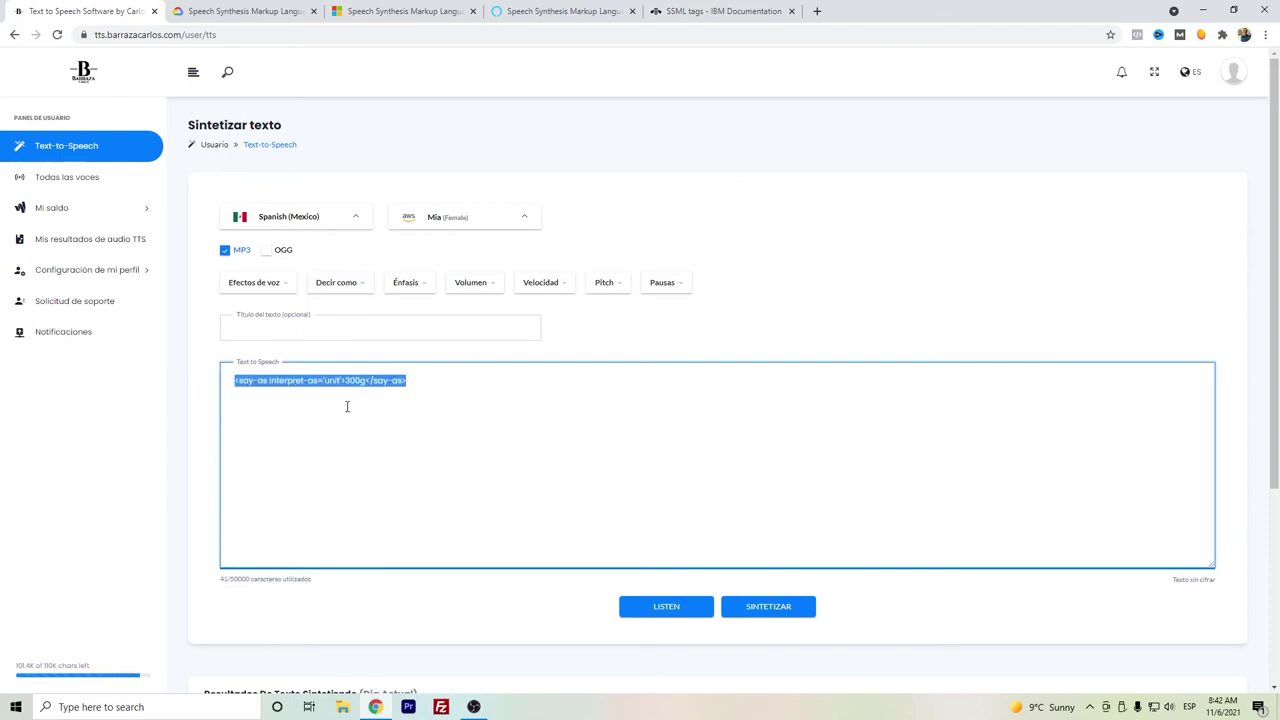
{"action": "left_click", "coordinate": [349, 400]}
{"action": "key", "text": "ctrl+v"}
{"action": "key", "text": "BackSpace"}
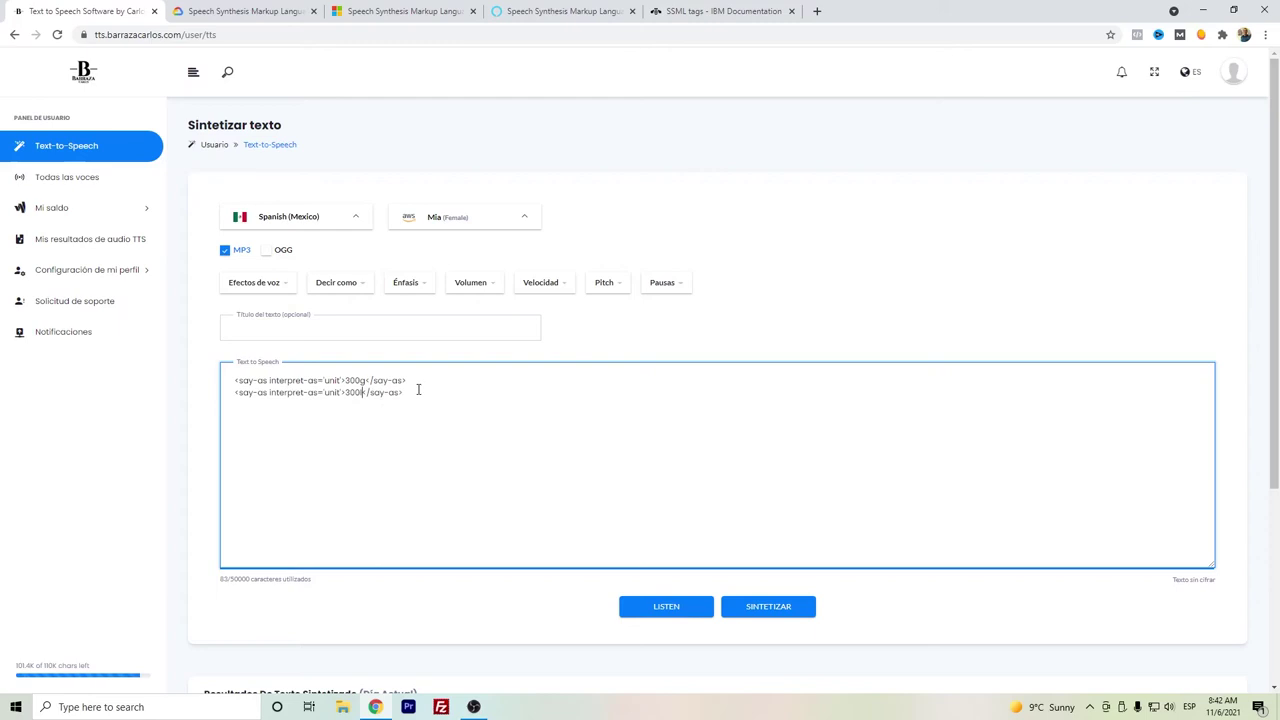
Copy the 300l unit say-as tag onto a third line and change its content to 300kg
{"action": "left_click_drag", "start_coordinate": [418, 390], "coordinate": [186, 397]}
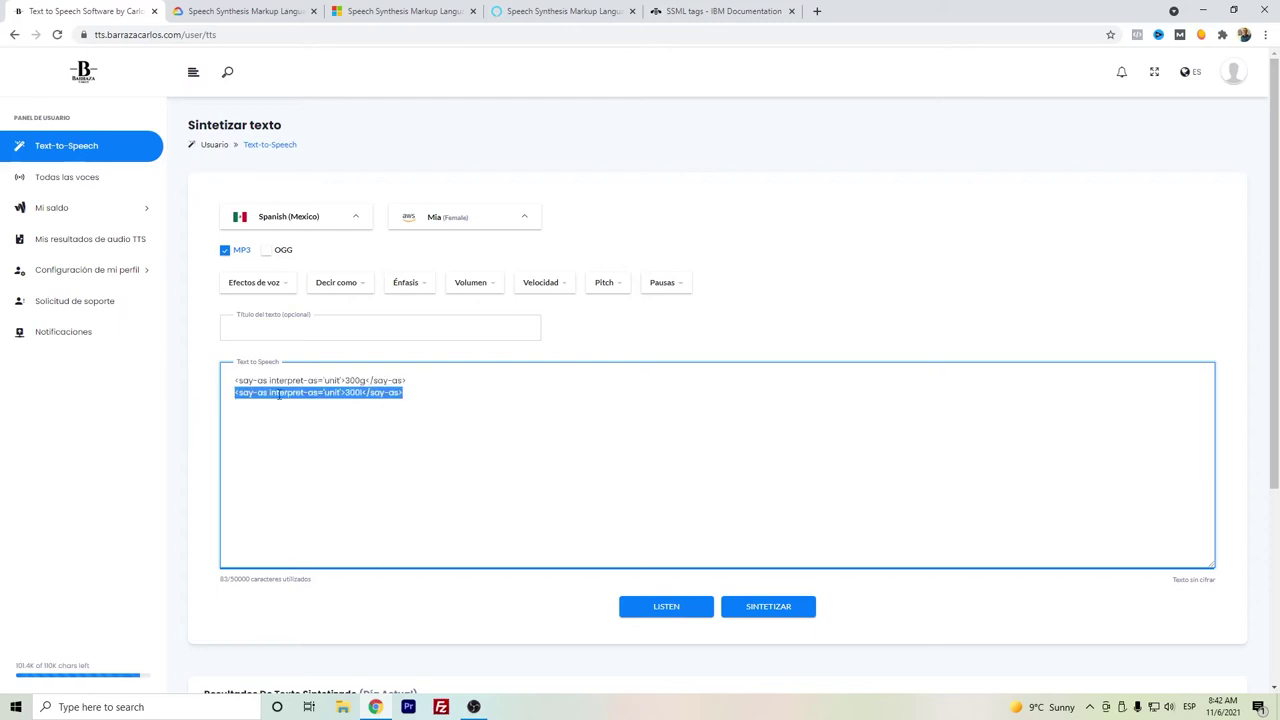
{"action": "key", "text": "ctrl+c"}
{"action": "left_click", "coordinate": [452, 395]}
{"action": "key", "text": "Return"}
{"action": "key", "text": "ctrl+v"}
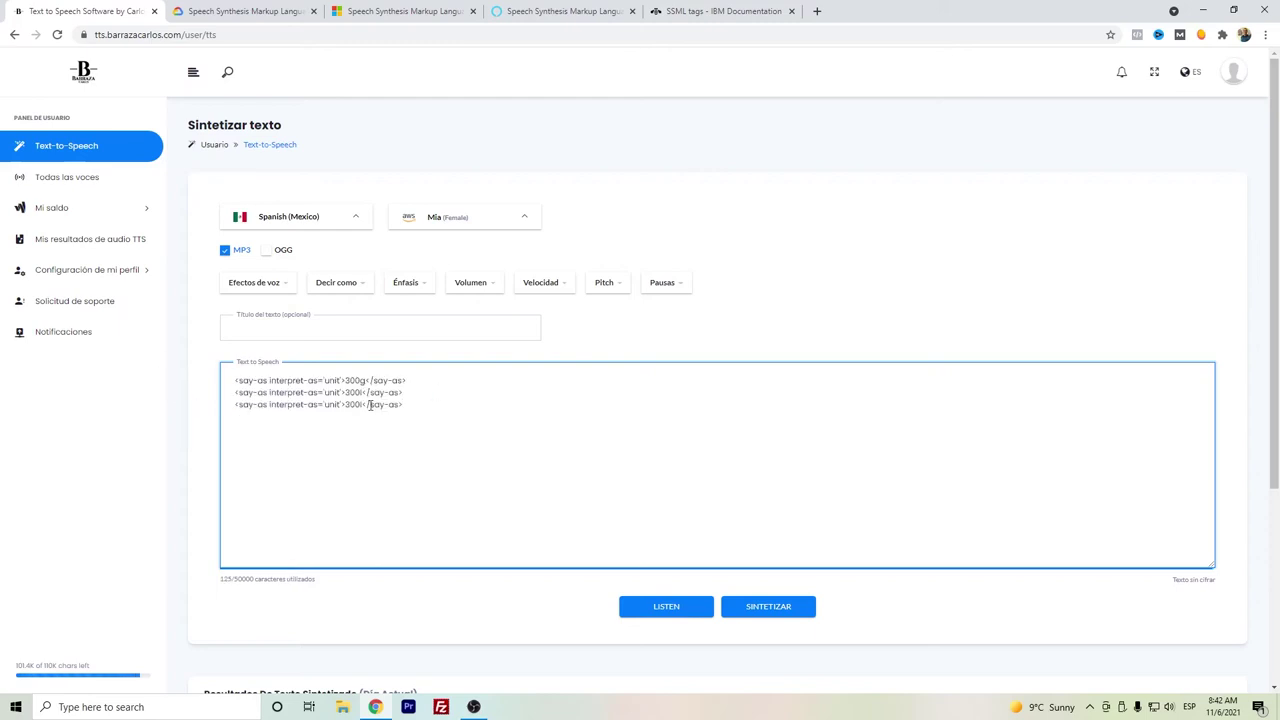
{"action": "type", "text": "k"}
{"action": "key", "text": "Delete"}
{"action": "type", "text": "g"}
Listen to the audio preview of the three unit say-as lines and close the player
{"action": "left_click", "coordinate": [681, 610]}
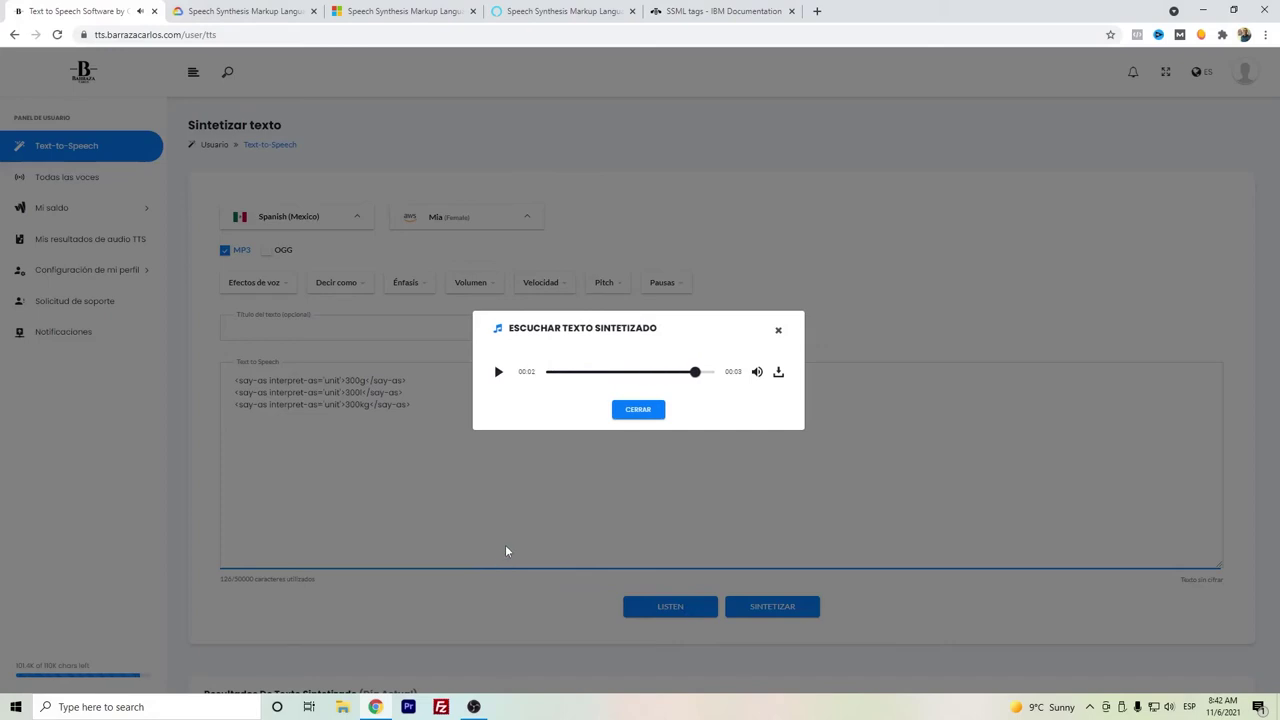
{"action": "left_click", "coordinate": [637, 411]}
{"action": "left_click", "coordinate": [433, 424]}
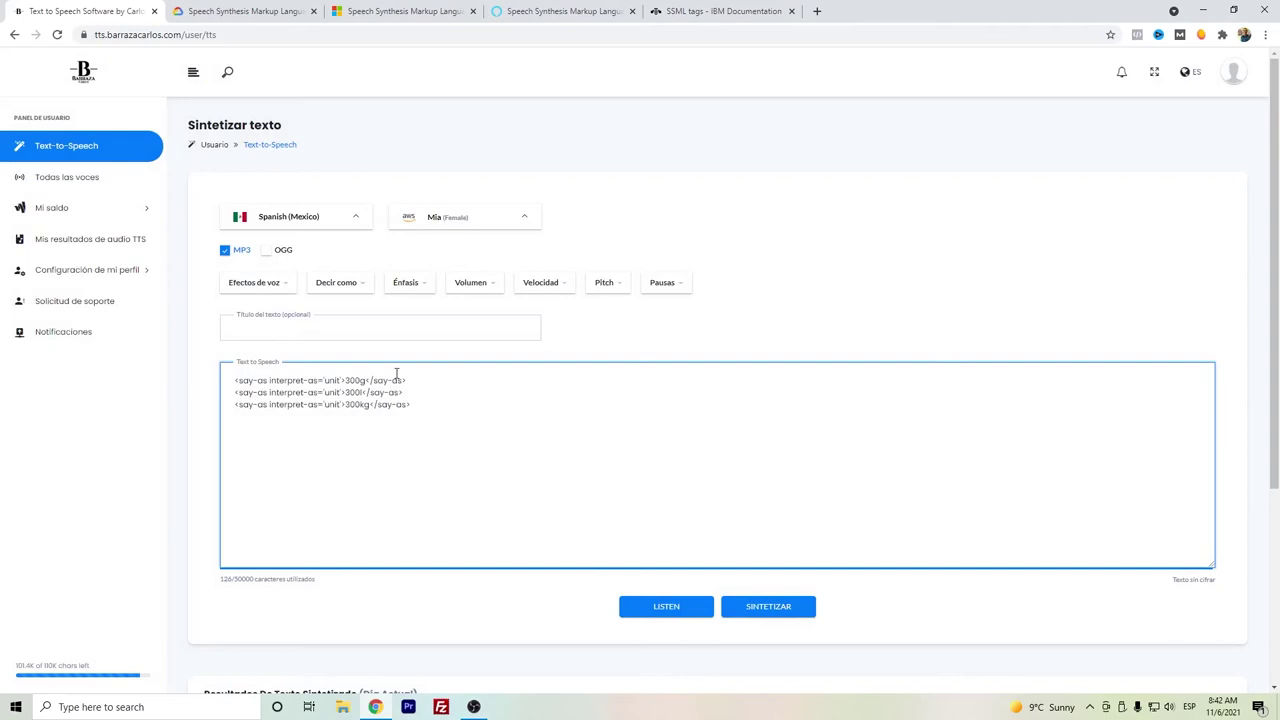
Replace the text with a Time say-as tag containing 1:30 p.m
{"action": "left_click_drag", "start_coordinate": [465, 407], "coordinate": [216, 377]}
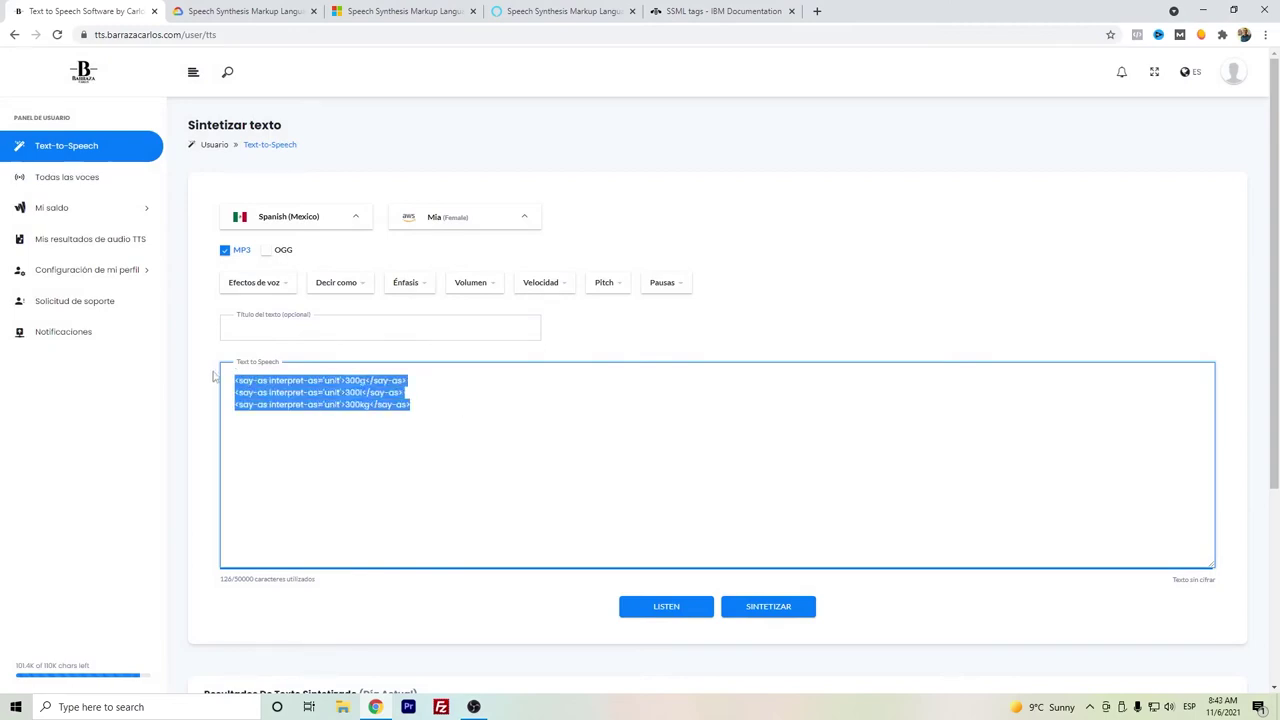
{"action": "key", "text": "BackSpace"}
{"action": "left_click", "coordinate": [343, 296]}
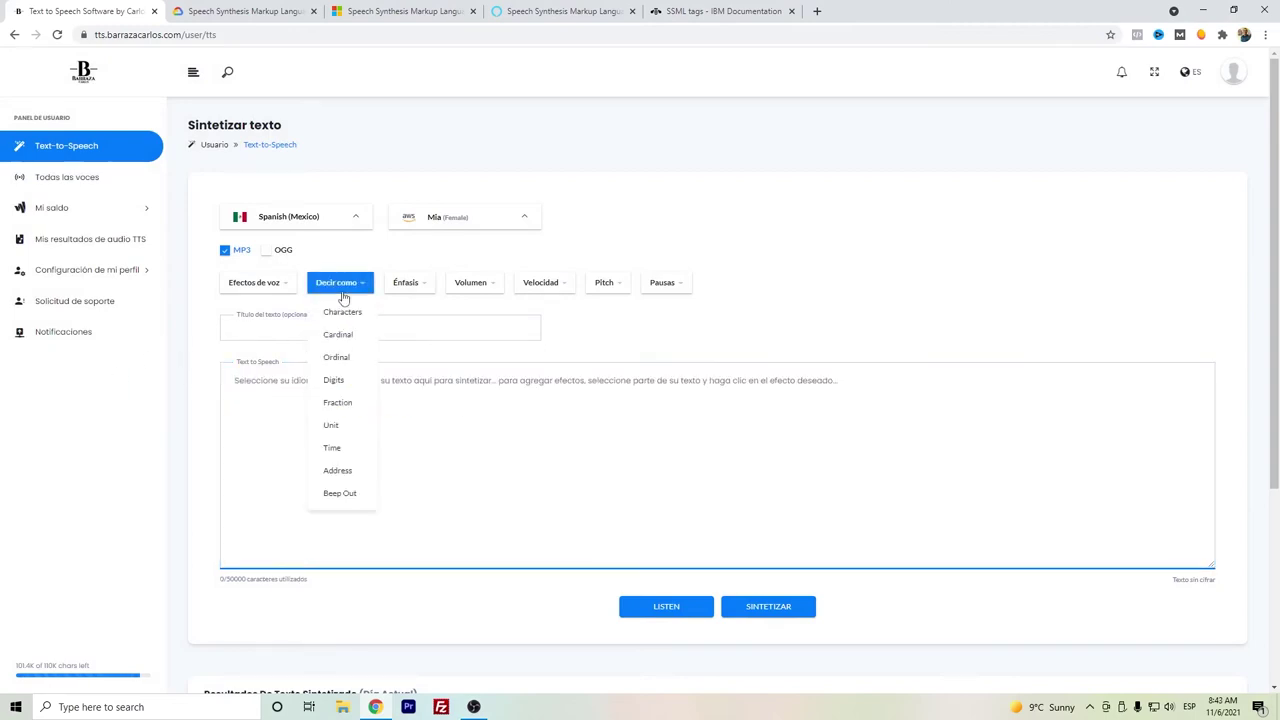
{"action": "left_click", "coordinate": [333, 448]}
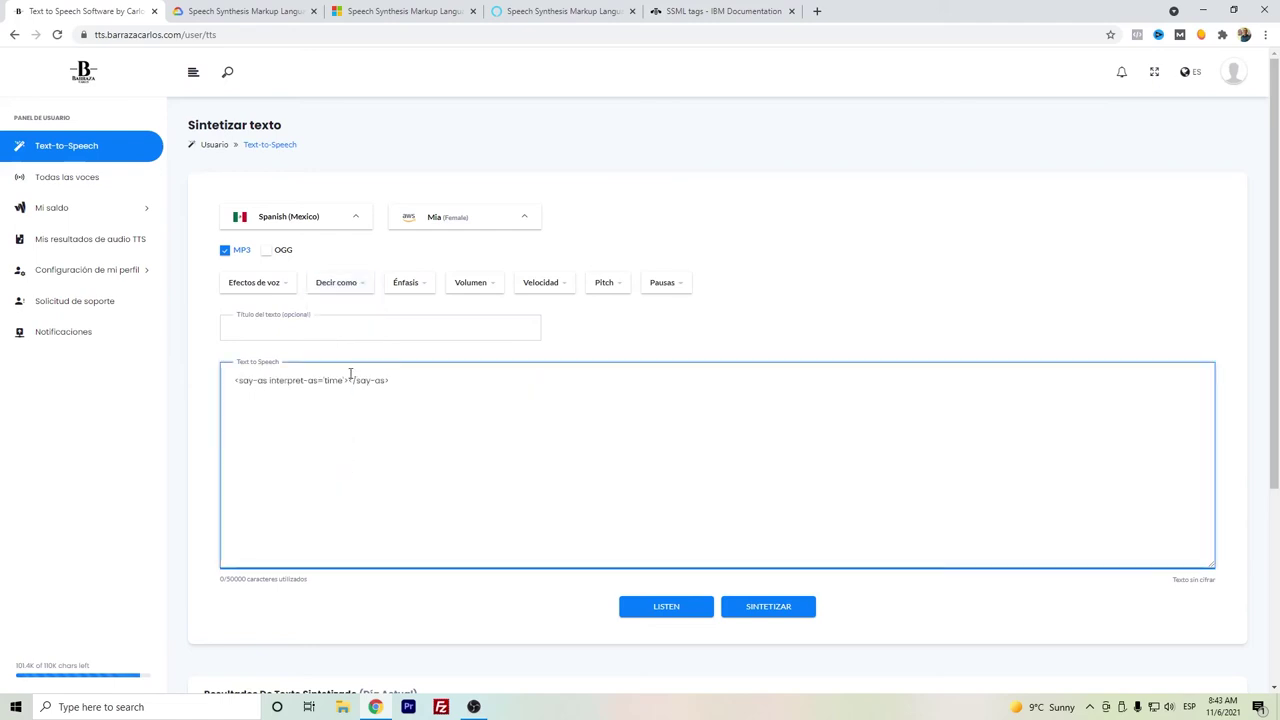
{"action": "left_click", "coordinate": [349, 380]}
{"action": "type", "text": "1:300"}
{"action": "key", "text": "BackSpace"}
{"action": "type", "text": "p.m."}
Copy 1:30 p.m. as plain text onto the second line and listen to the result
{"action": "left_click_drag", "start_coordinate": [379, 383], "coordinate": [349, 385]}
{"action": "left_click", "coordinate": [538, 378]}
{"action": "key", "text": "ctrl+v"}
{"action": "left_click", "coordinate": [700, 610]}
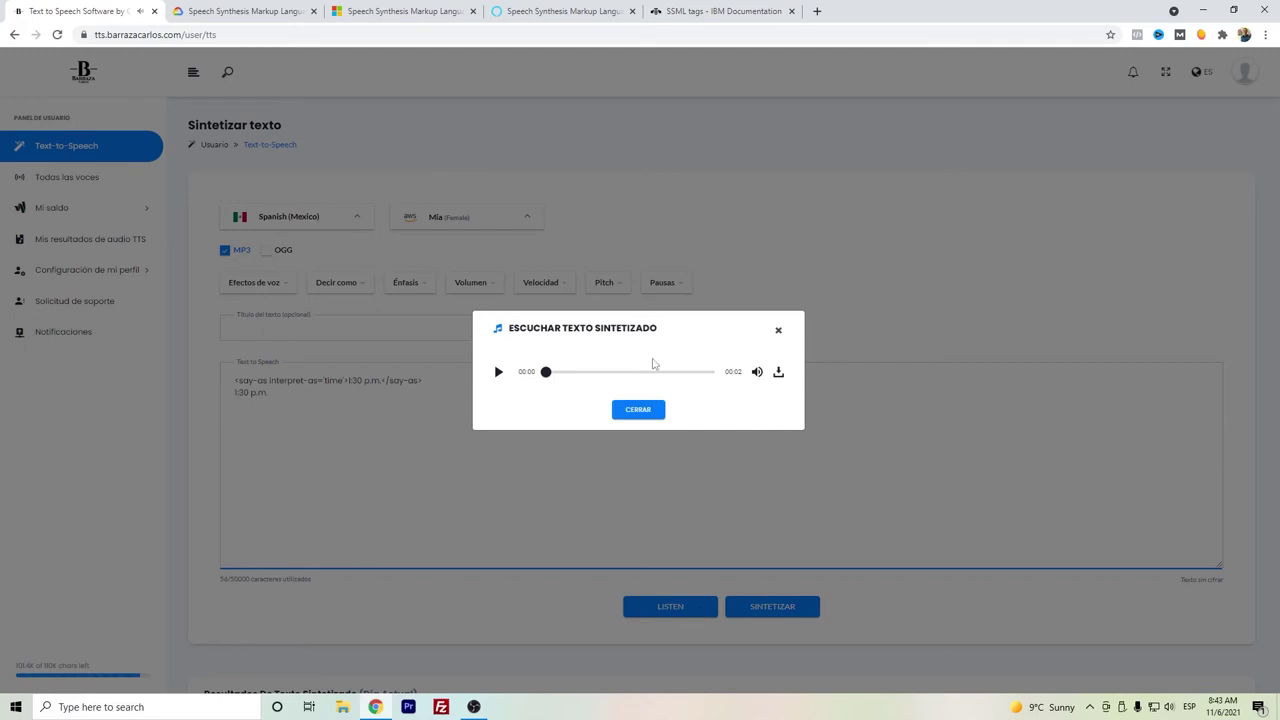
{"action": "left_click", "coordinate": [627, 412]}
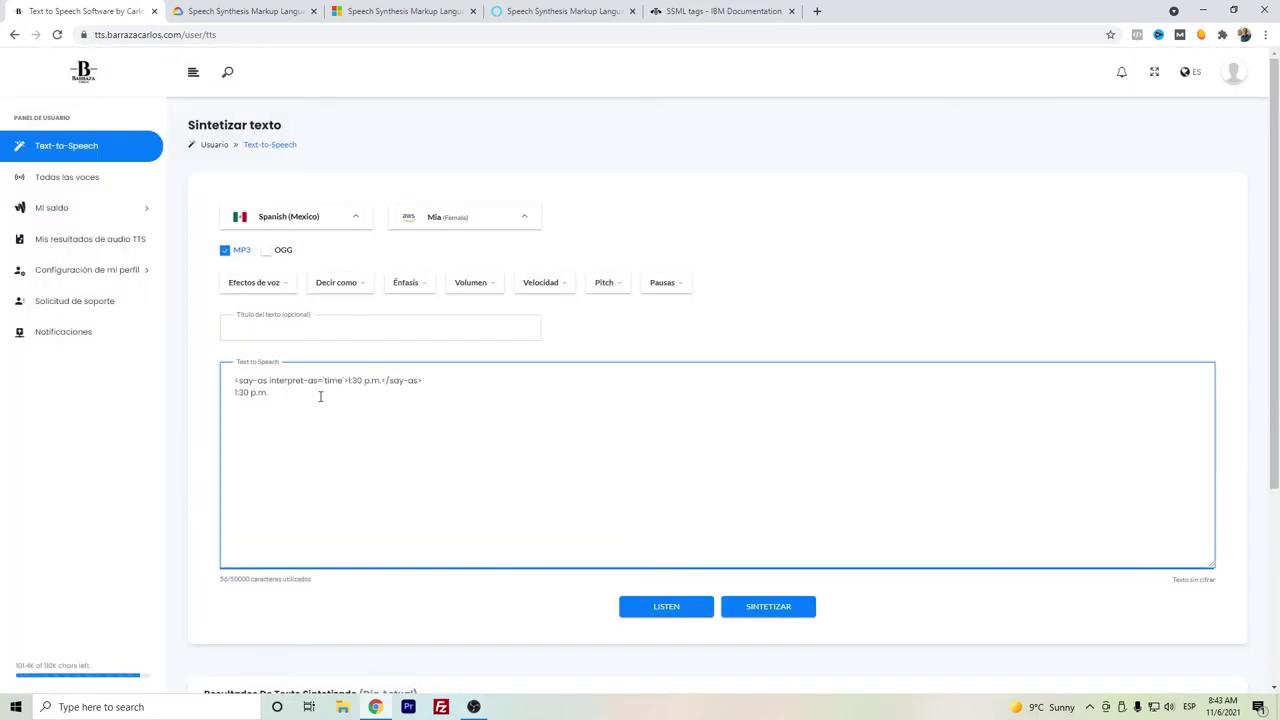
Clear the text and switch the language to English (USA) with the standard Matthew voice
{"action": "left_click_drag", "start_coordinate": [305, 394], "coordinate": [200, 366]}
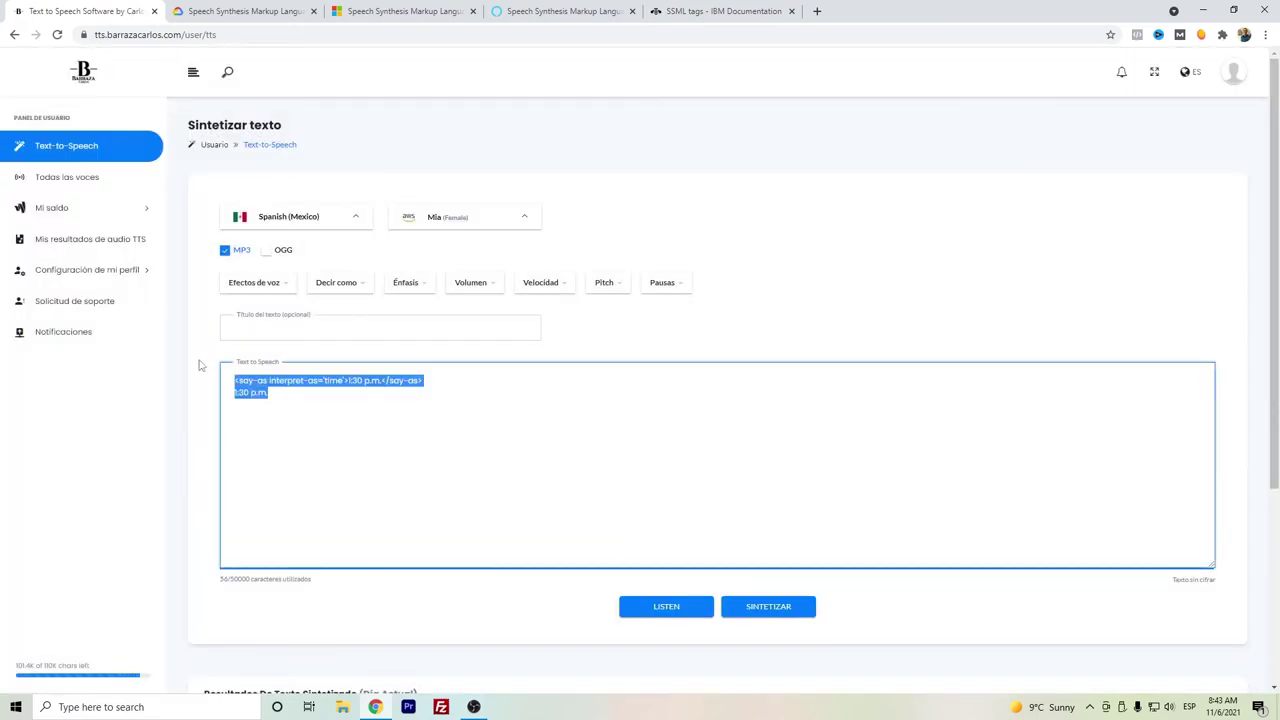
{"action": "left_click", "coordinate": [356, 289]}
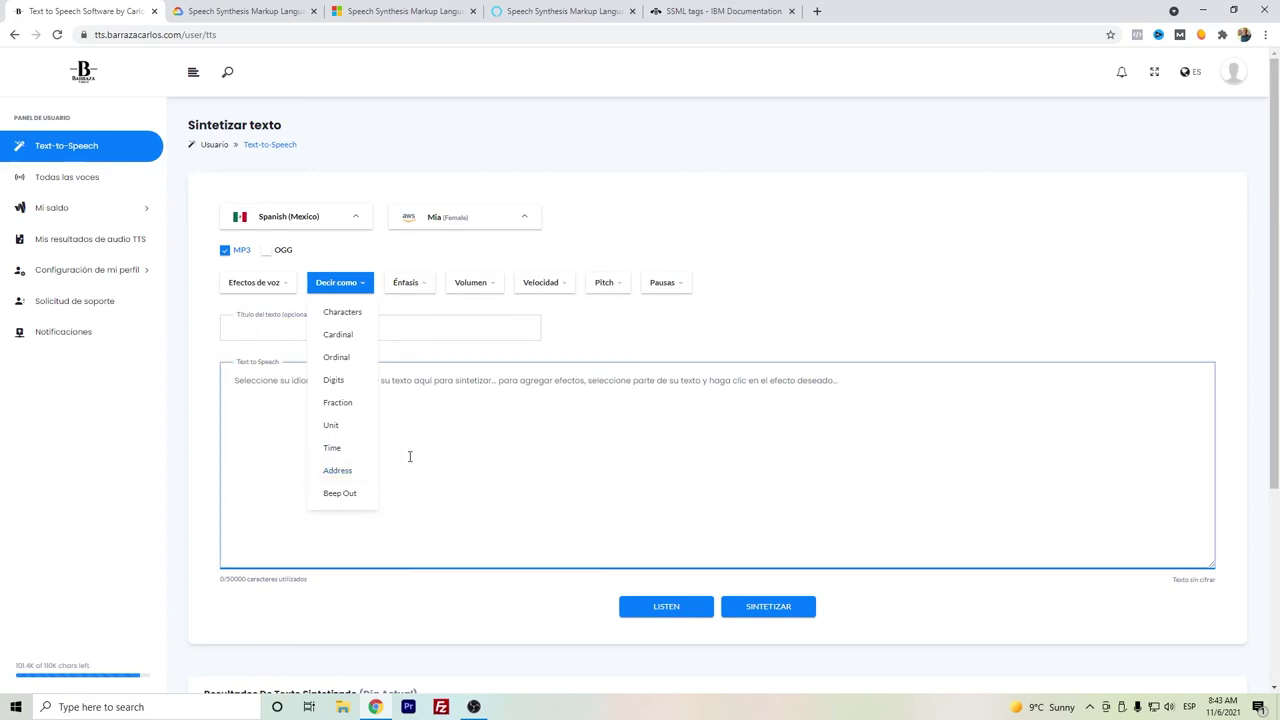
{"action": "left_click", "coordinate": [357, 282]}
{"action": "left_click", "coordinate": [339, 220]}
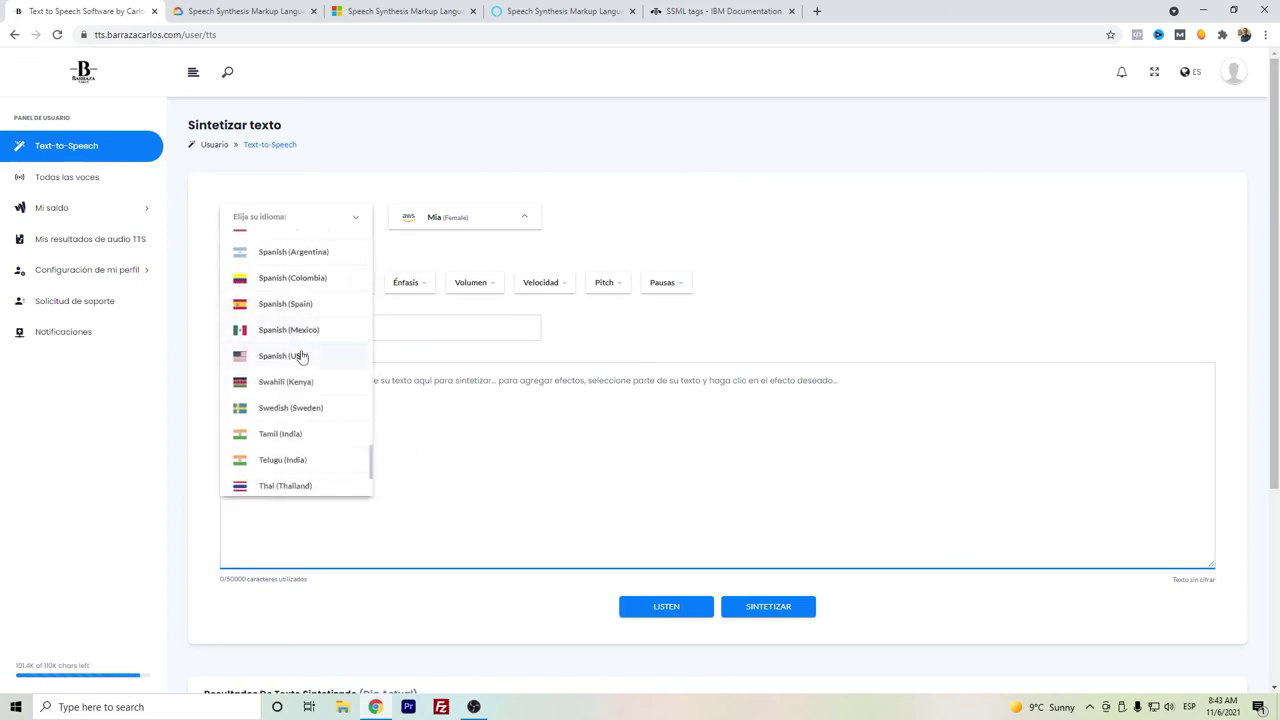
{"action": "scroll", "coordinate": [305, 347], "scroll_direction": "up", "scroll_amount": 3}
{"action": "scroll", "coordinate": [305, 347], "scroll_direction": "up", "scroll_amount": 8}
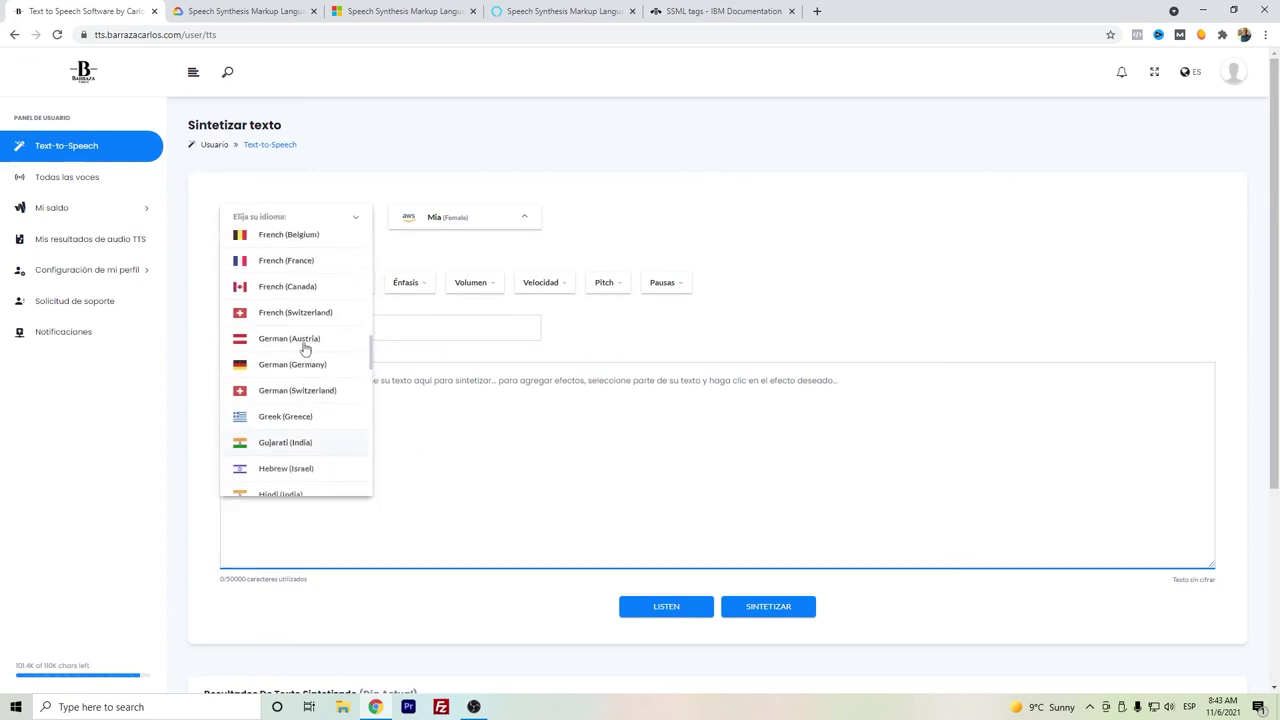
{"action": "left_click", "coordinate": [325, 373]}
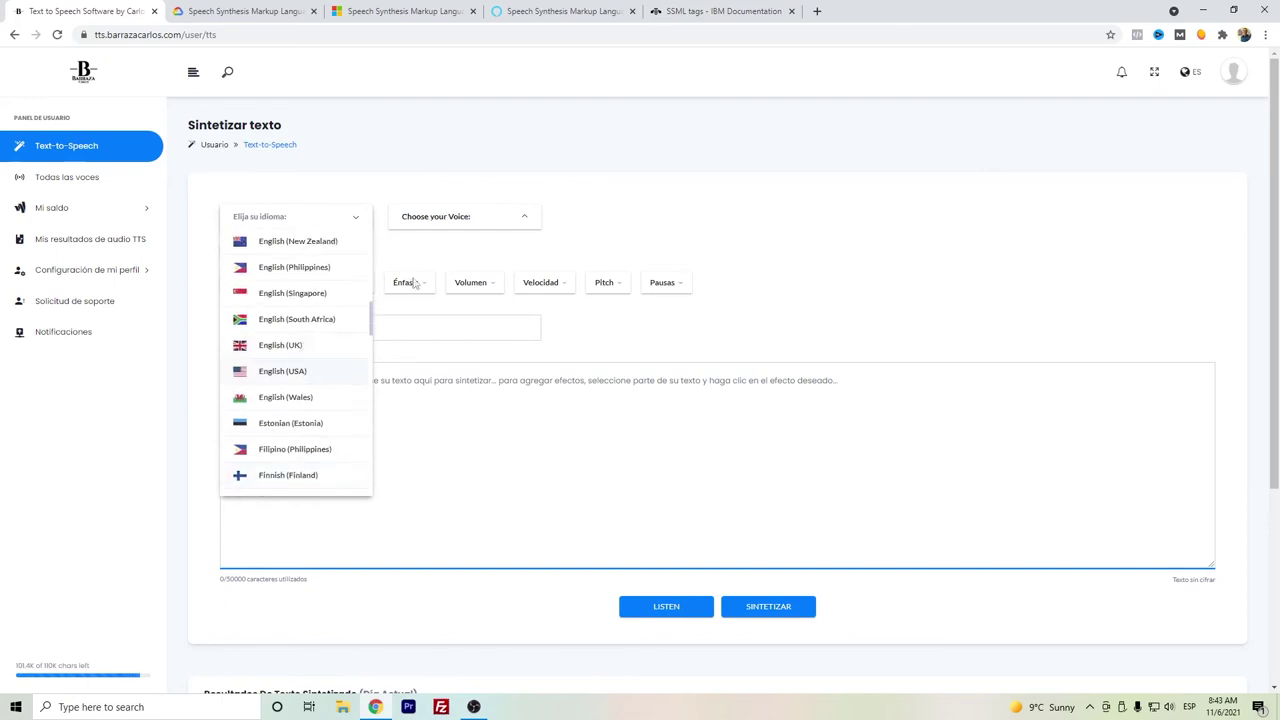
{"action": "left_click", "coordinate": [472, 222]}
{"action": "scroll", "coordinate": [469, 316], "scroll_direction": "down", "scroll_amount": 3}
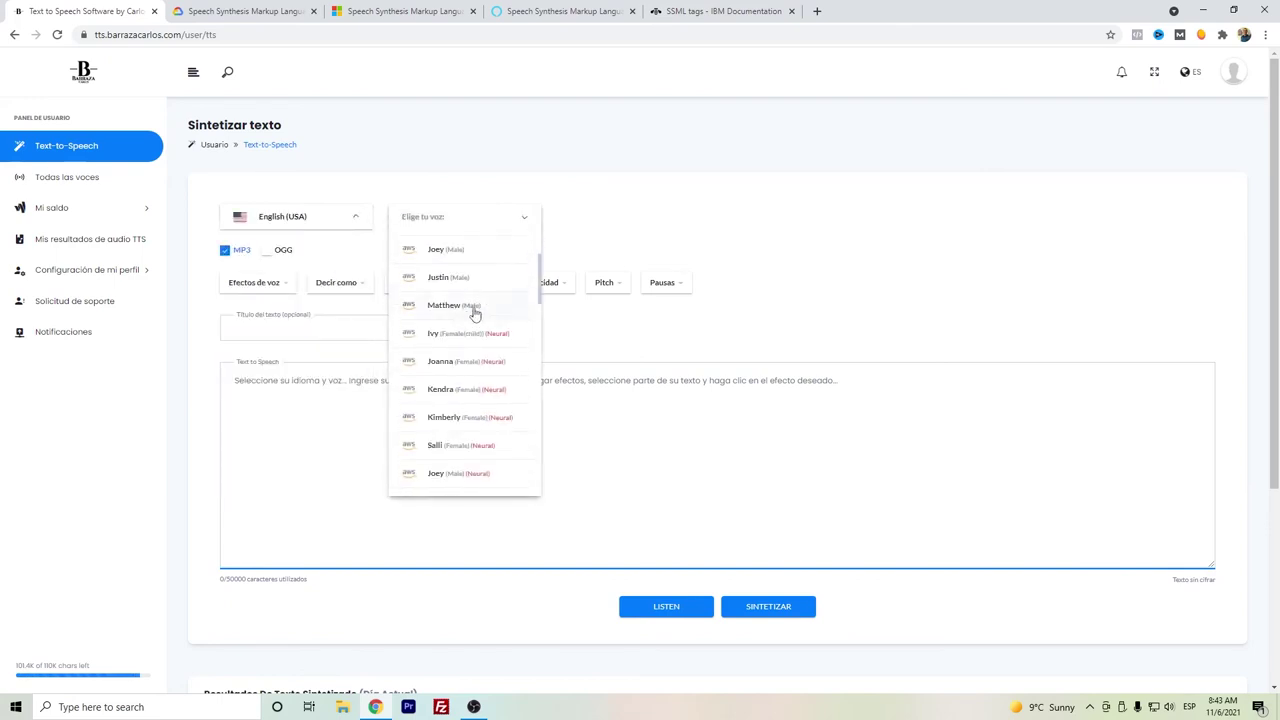
{"action": "left_click", "coordinate": [466, 307]}
Enter a sample street address and wrap it in an Address say-as tag
{"action": "left_click", "coordinate": [390, 382]}
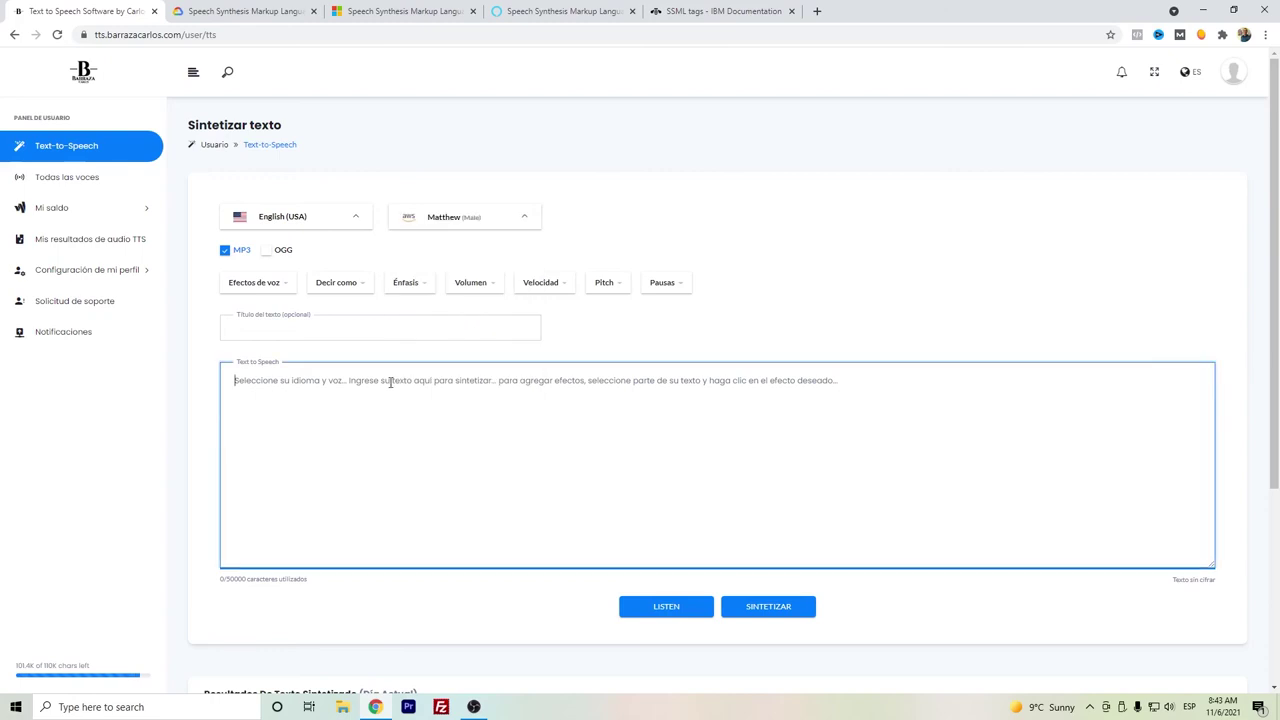
{"action": "type", "text": "G"}
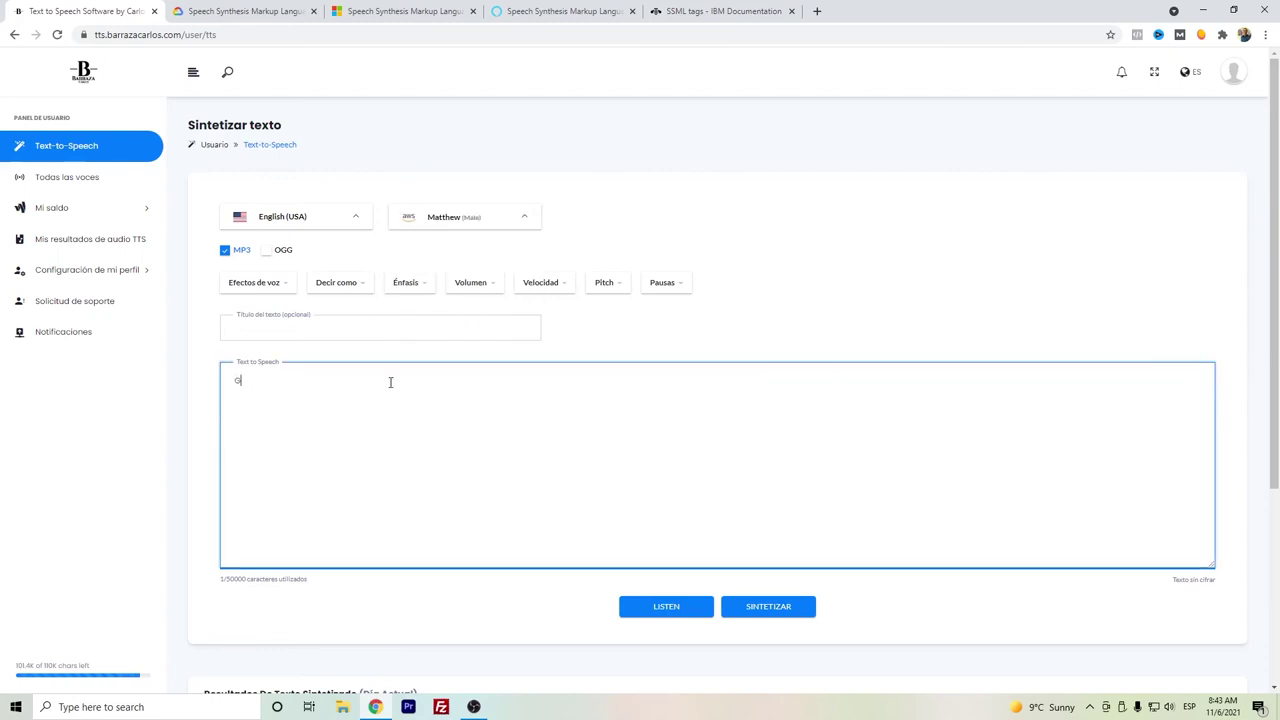
{"action": "type", "text": " avenue NT 3200"}
{"action": "left_click_drag", "start_coordinate": [390, 382], "coordinate": [222, 380]}
{"action": "left_click", "coordinate": [364, 289]}
Copy the street address from inside the tag as plain text onto the second line
{"action": "left_click_drag", "start_coordinate": [436, 381], "coordinate": [363, 383]}
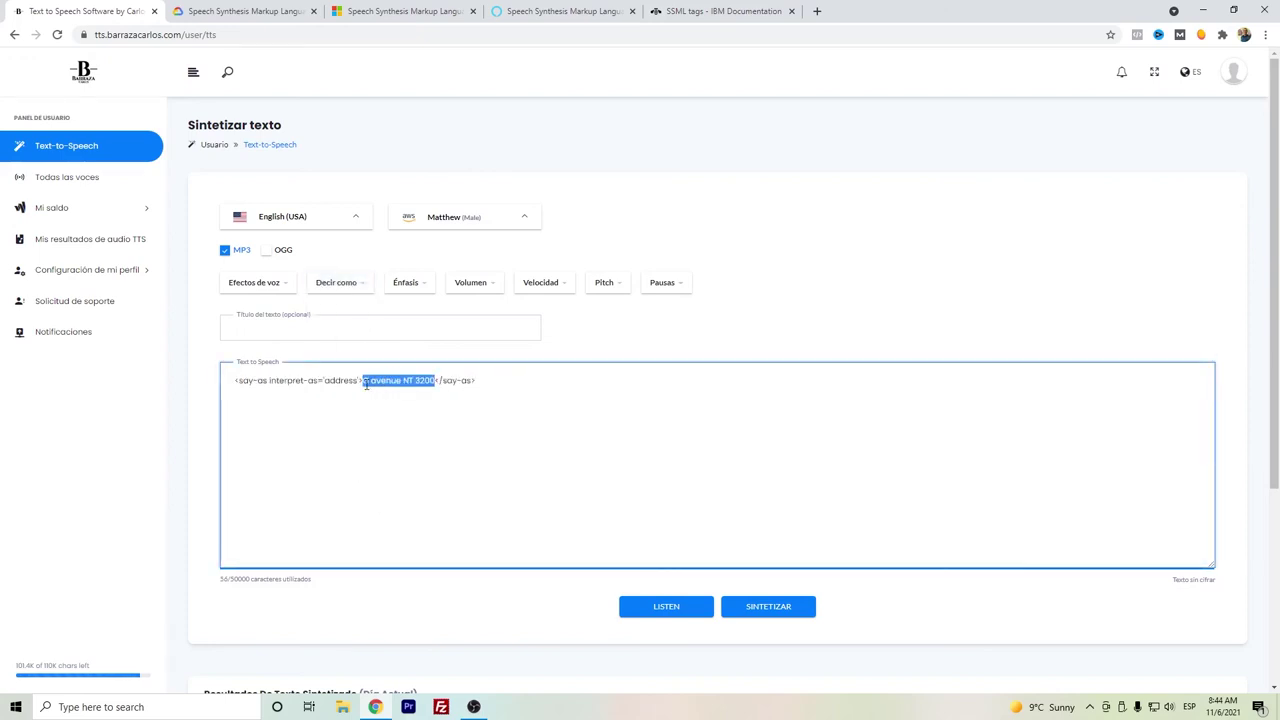
{"action": "key", "text": "ctrl+c"}
{"action": "left_click", "coordinate": [511, 381]}
{"action": "key", "text": "Return"}
{"action": "key", "text": "ctrl+v"}
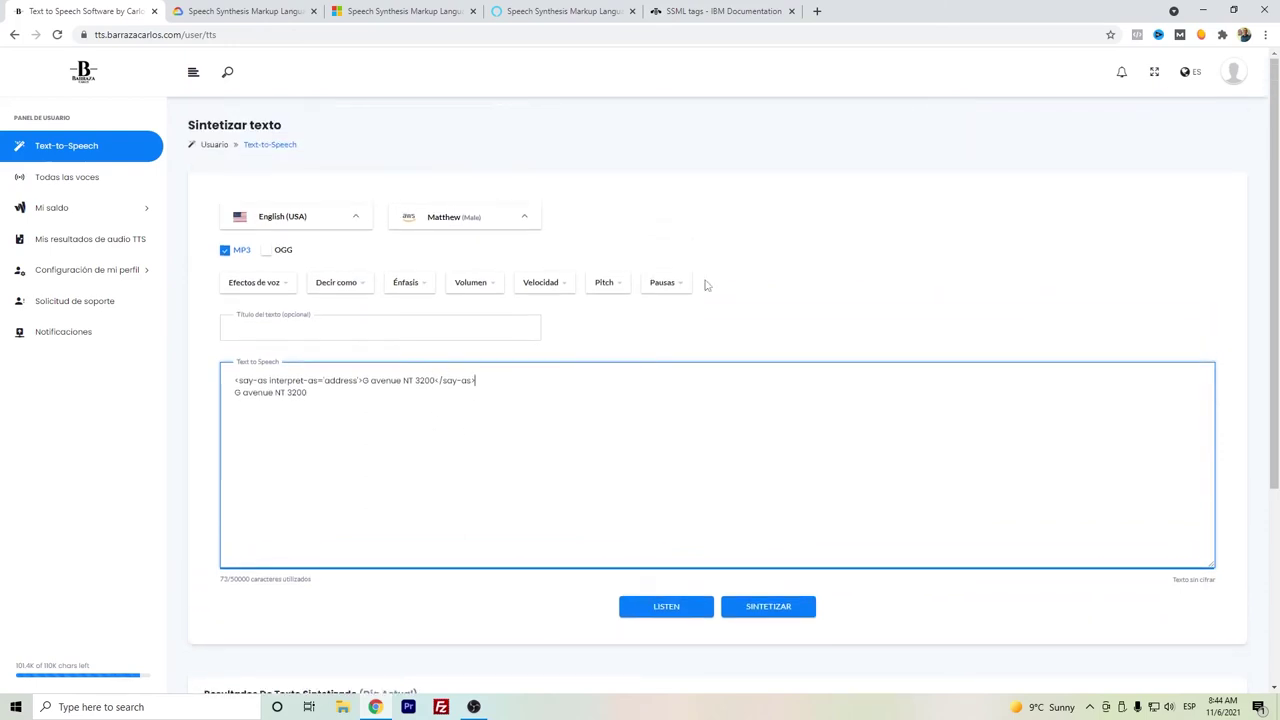
Add a 1-second pause after the address say-as tag and listen to the result
{"action": "left_click", "coordinate": [676, 284]}
{"action": "left_click", "coordinate": [670, 336]}
{"action": "left_click", "coordinate": [687, 612]}
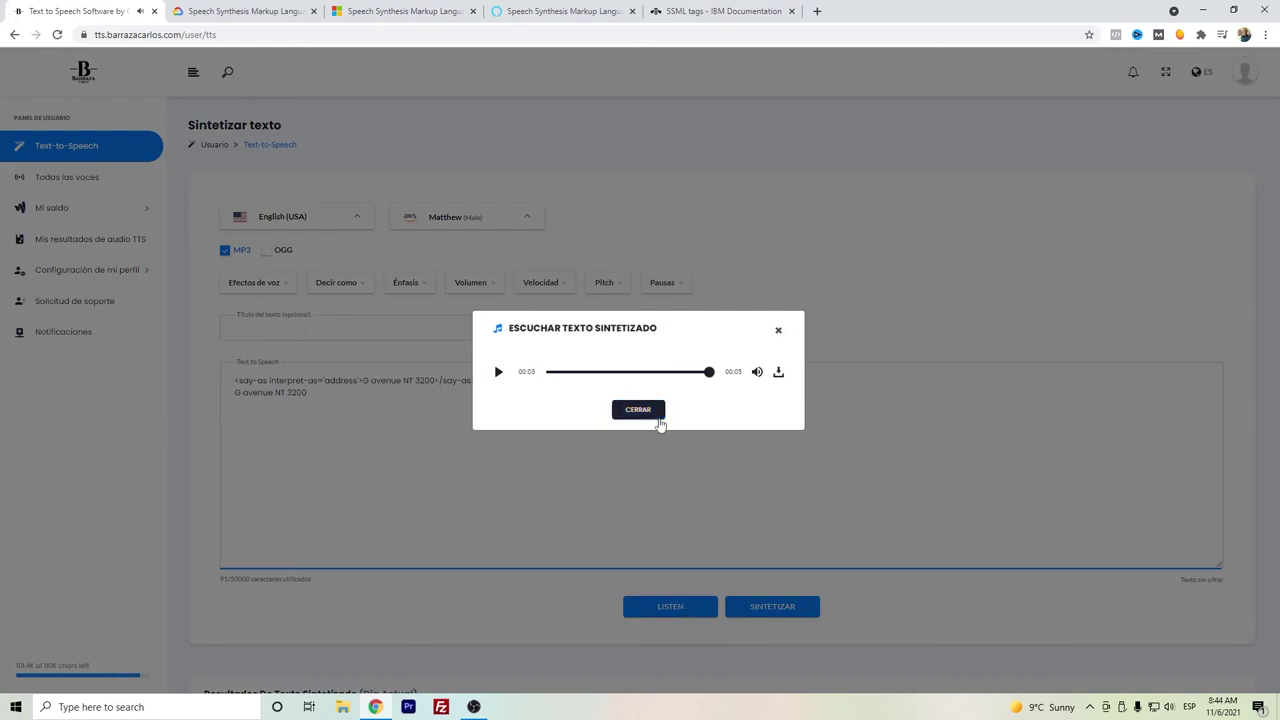
{"action": "left_click", "coordinate": [638, 409]}
{"action": "double_click", "coordinate": [408, 381]}
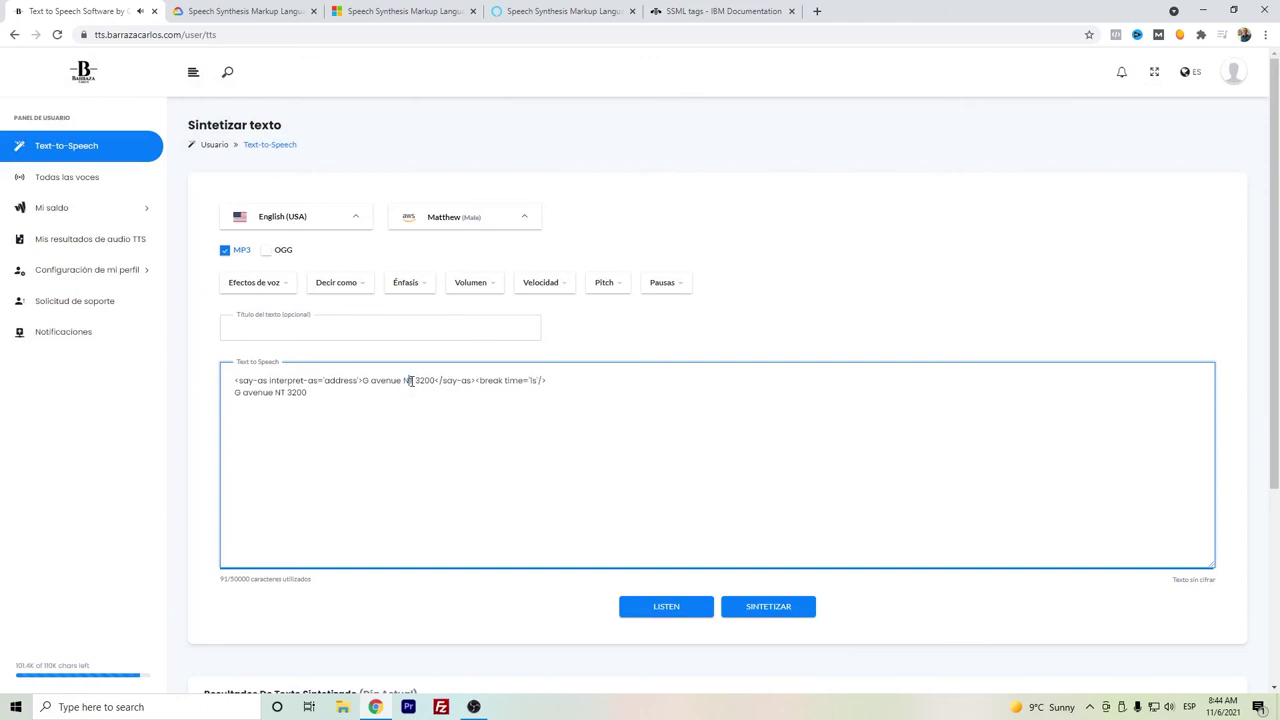
{"action": "left_click", "coordinate": [281, 393]}
{"action": "left_click", "coordinate": [437, 408]}
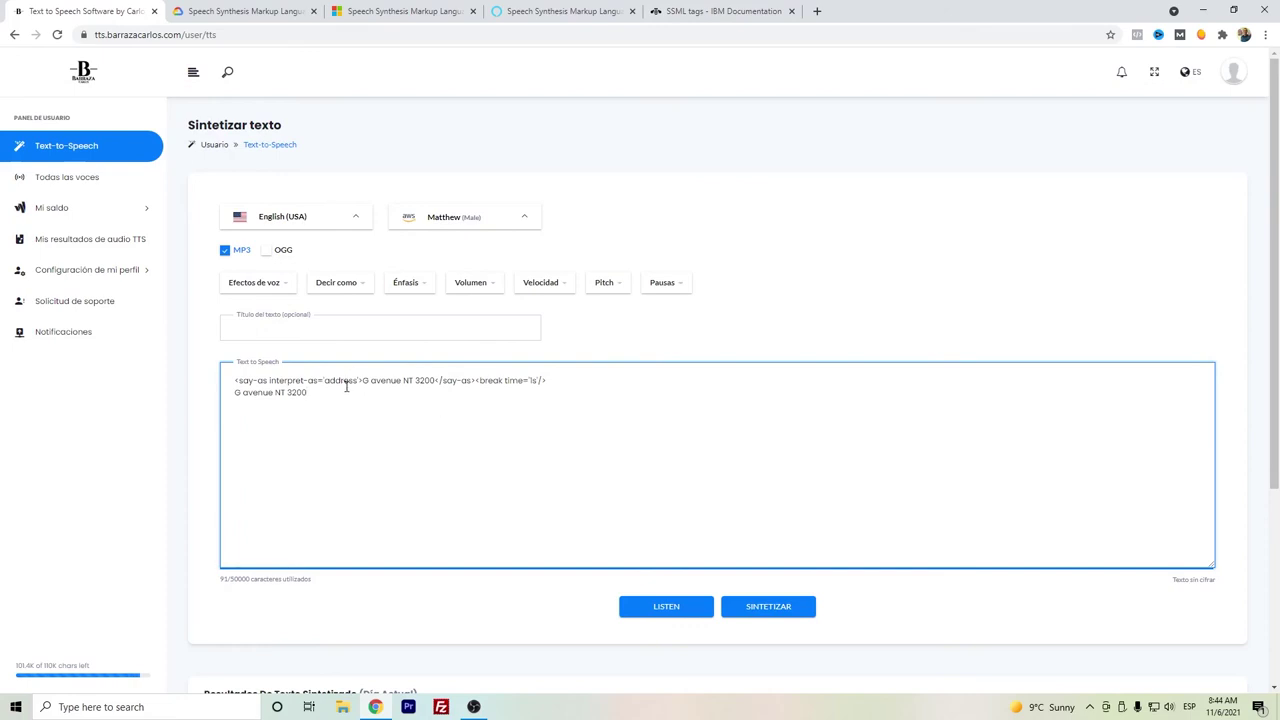
Clear the text and switch the language to Spanish (Mexico) with the standard Mia voice
{"action": "left_click_drag", "start_coordinate": [399, 410], "coordinate": [157, 362]}
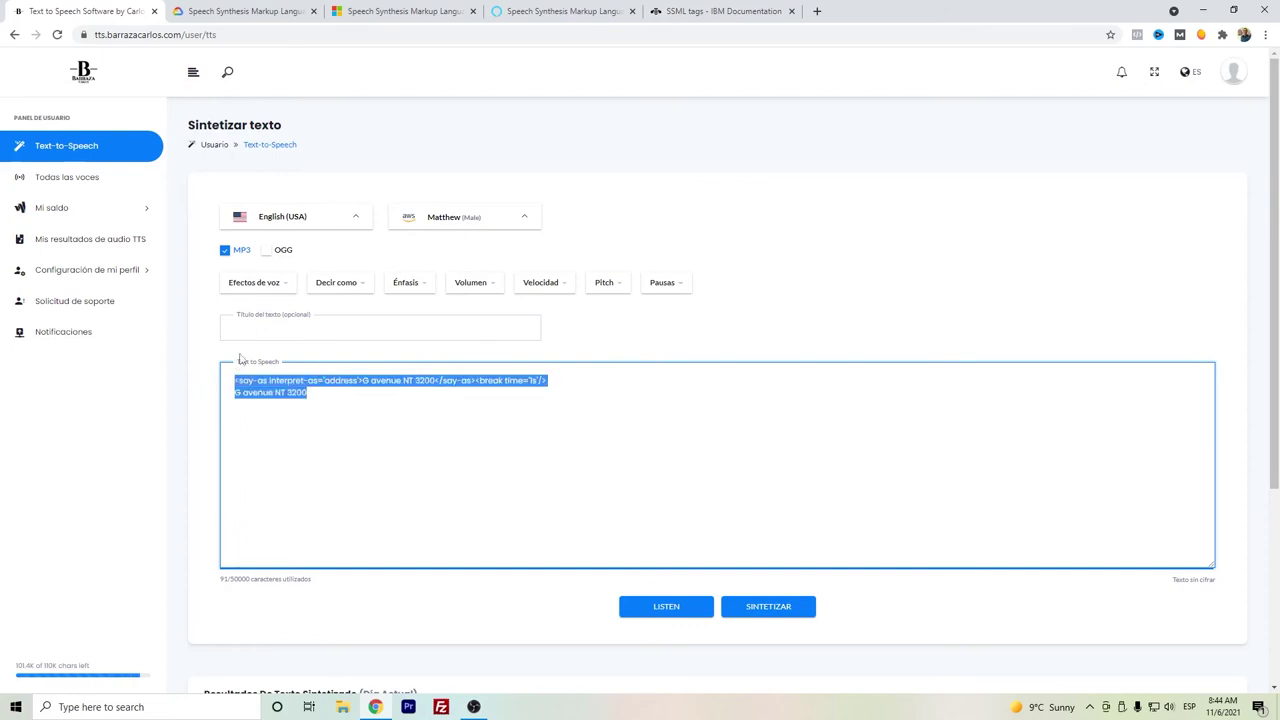
{"action": "key", "text": "BackSpace"}
{"action": "left_click", "coordinate": [320, 218]}
{"action": "scroll", "coordinate": [297, 340], "scroll_direction": "down", "scroll_amount": 2}
{"action": "scroll", "coordinate": [297, 340], "scroll_direction": "down", "scroll_amount": 5}
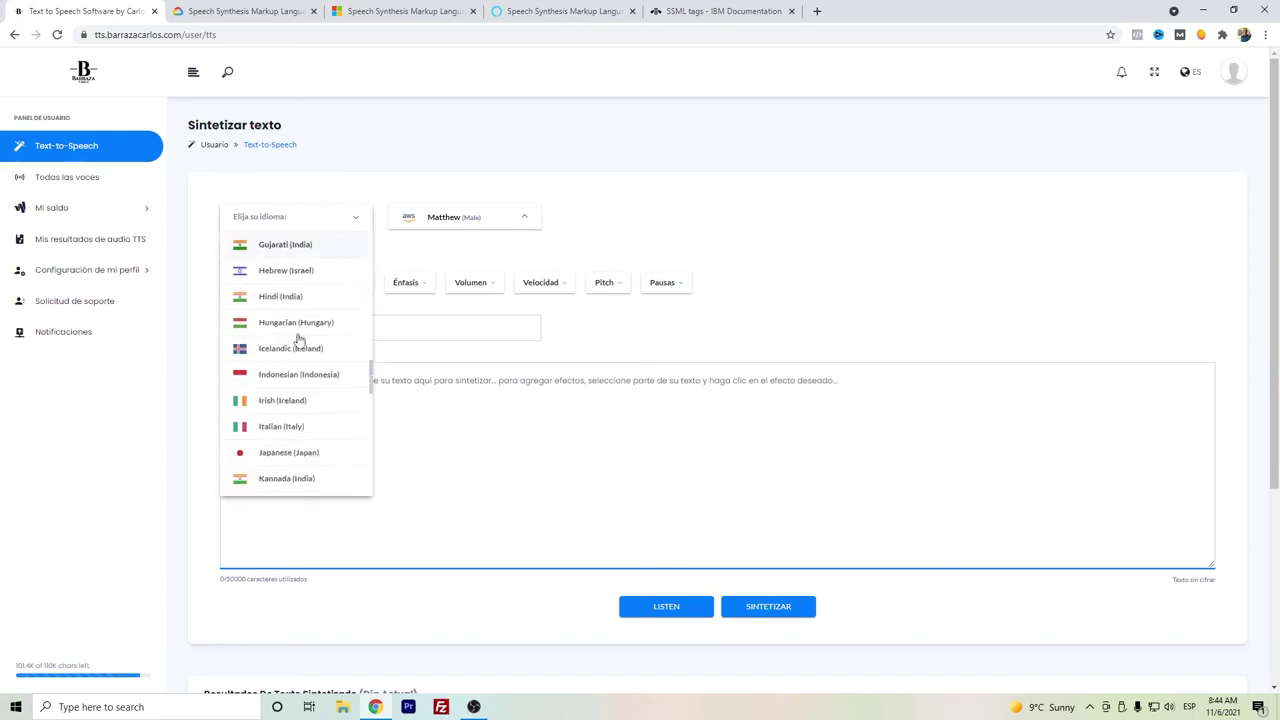
{"action": "scroll", "coordinate": [309, 298], "scroll_direction": "down", "scroll_amount": 5}
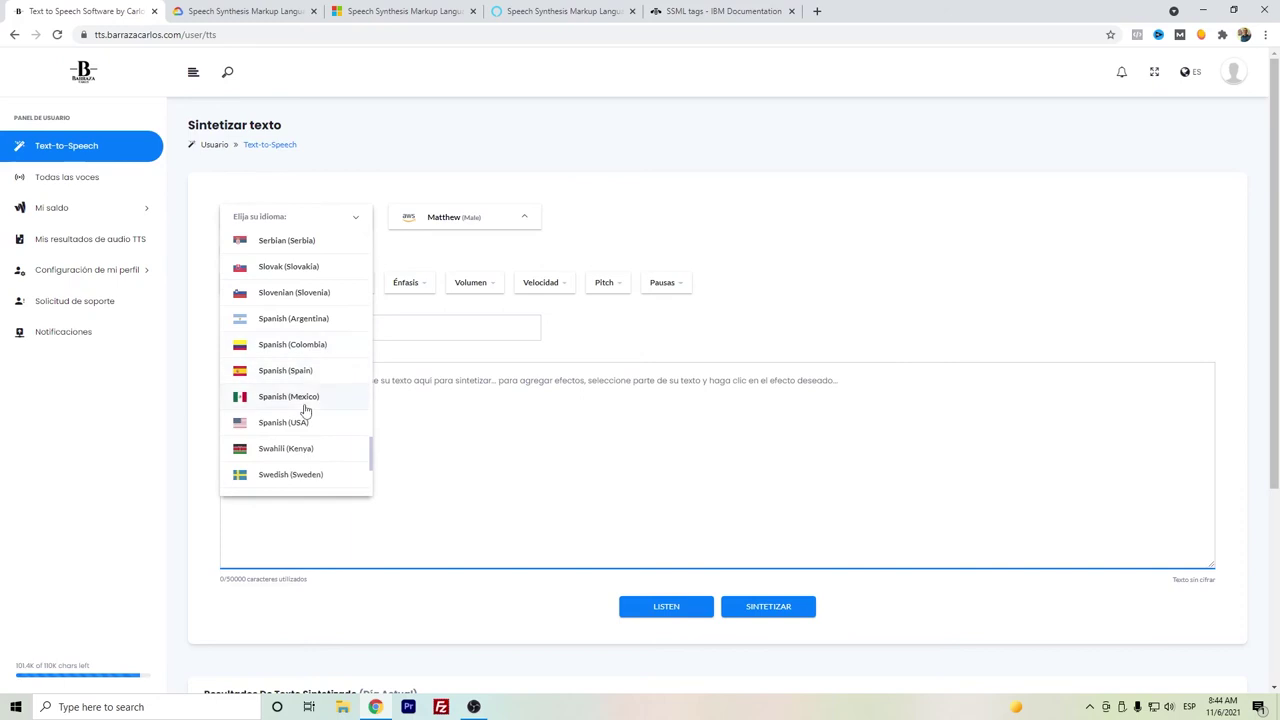
{"action": "left_click", "coordinate": [303, 398]}
{"action": "left_click", "coordinate": [484, 215]}
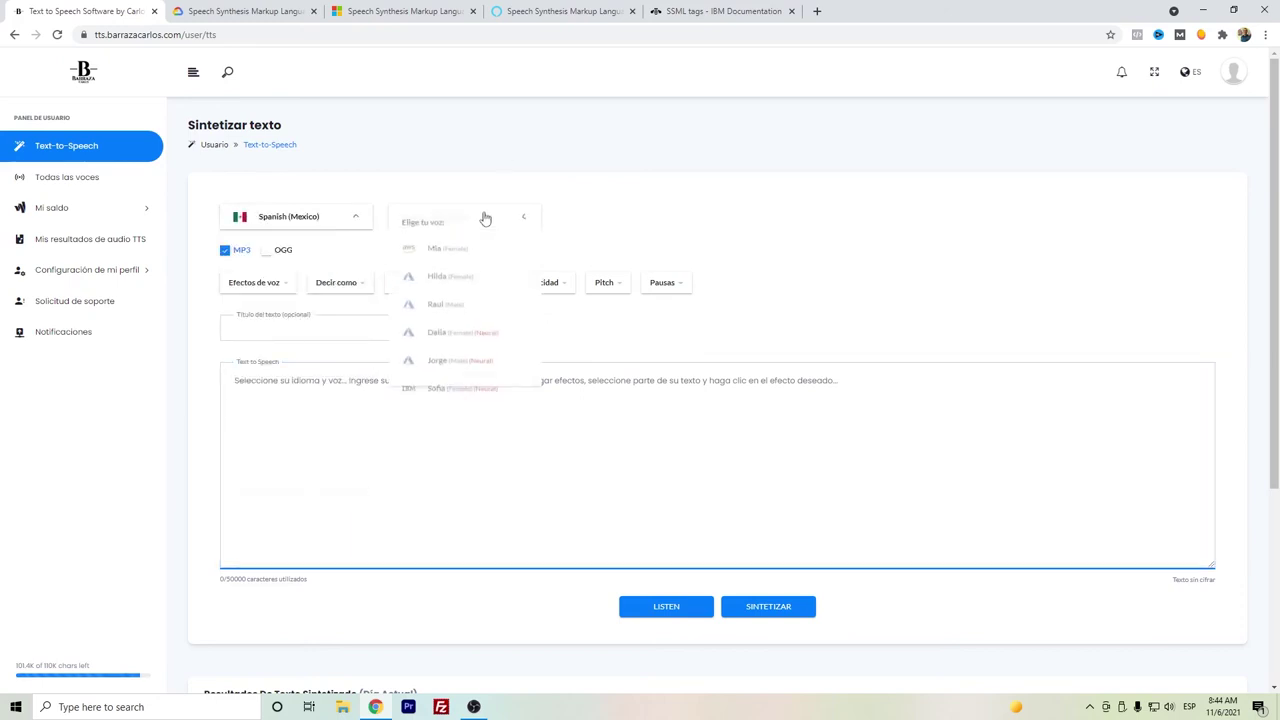
{"action": "left_click", "coordinate": [490, 243]}
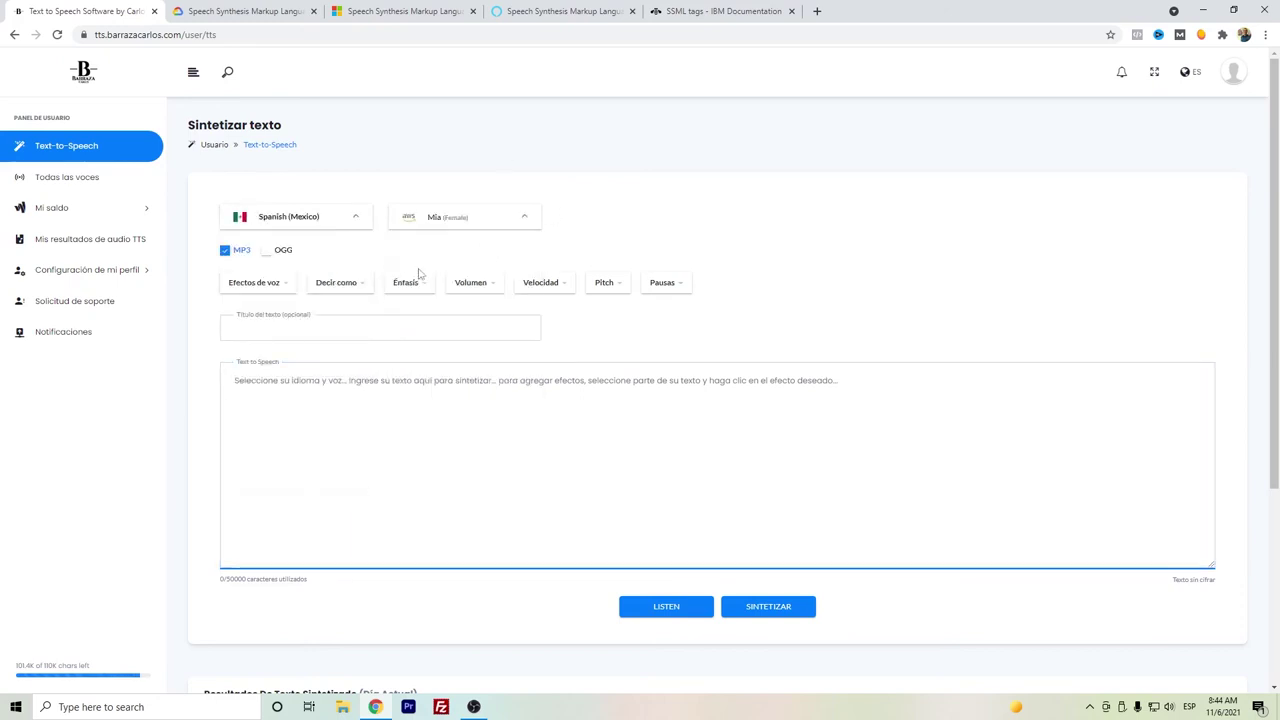
Enter "Yo soy my chingón." as the text and wrap the word "chingón" in a Beep Out say-as tag
{"action": "left_click", "coordinate": [358, 287]}
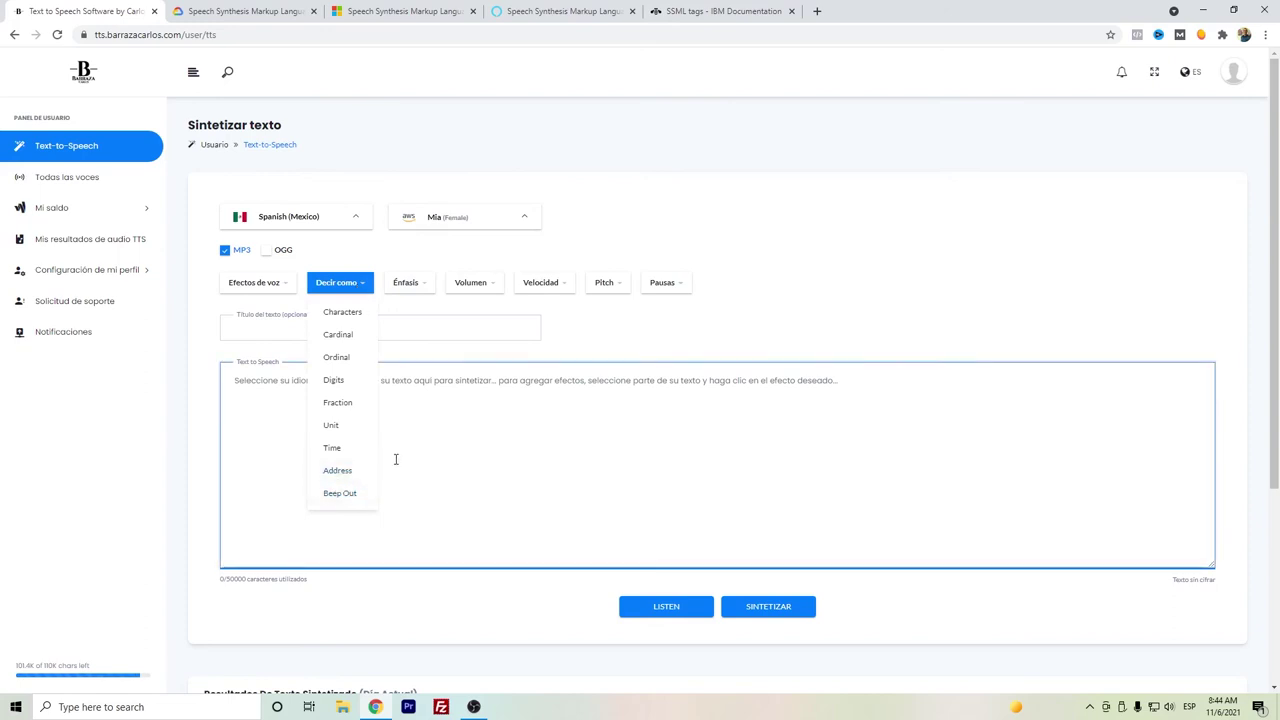
{"action": "left_click", "coordinate": [474, 436]}
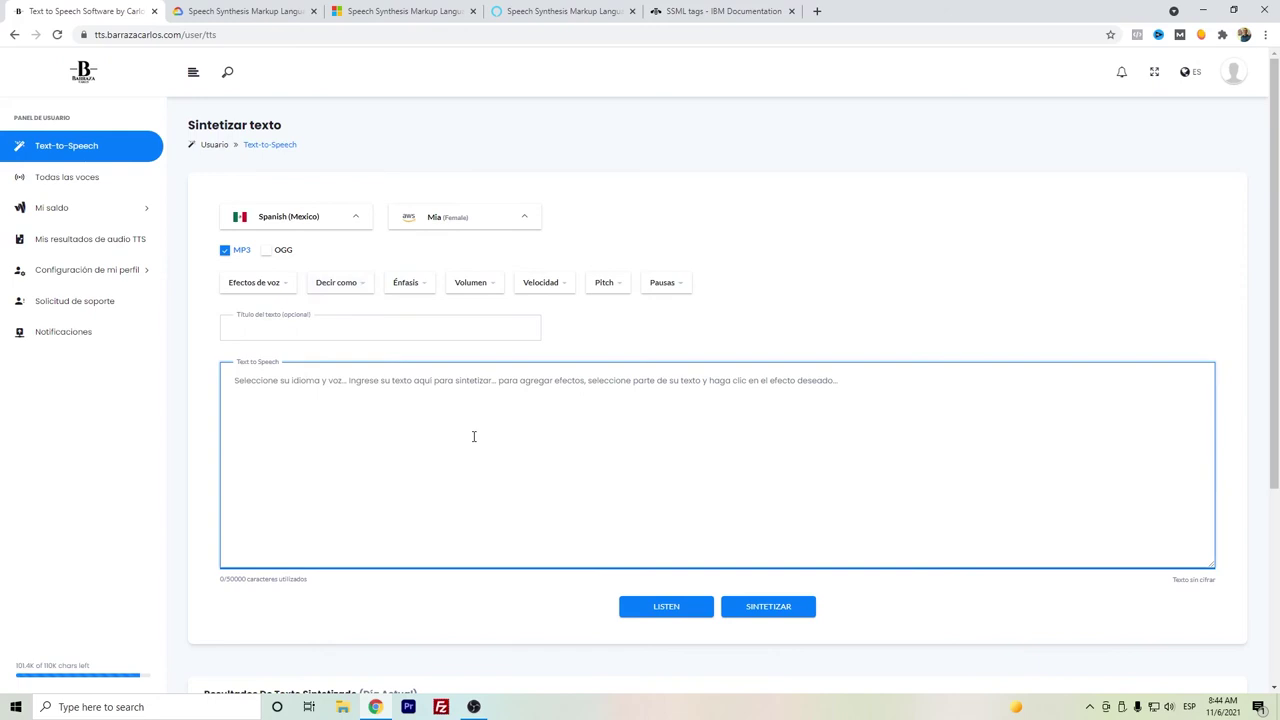
{"action": "type", "text": "Yo soy"}
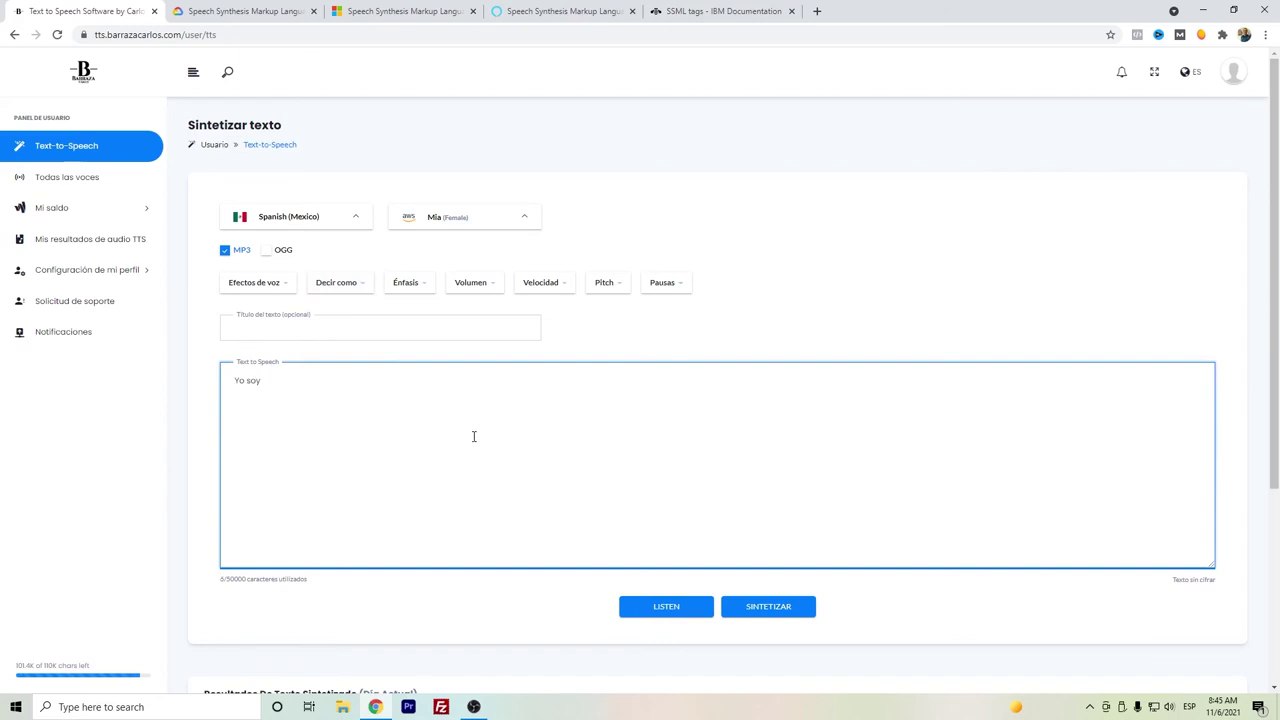
{"action": "type", "text": " my c"}
{"action": "key", "text": "ctrl+shift+Left"}
{"action": "left_click", "coordinate": [338, 282]}
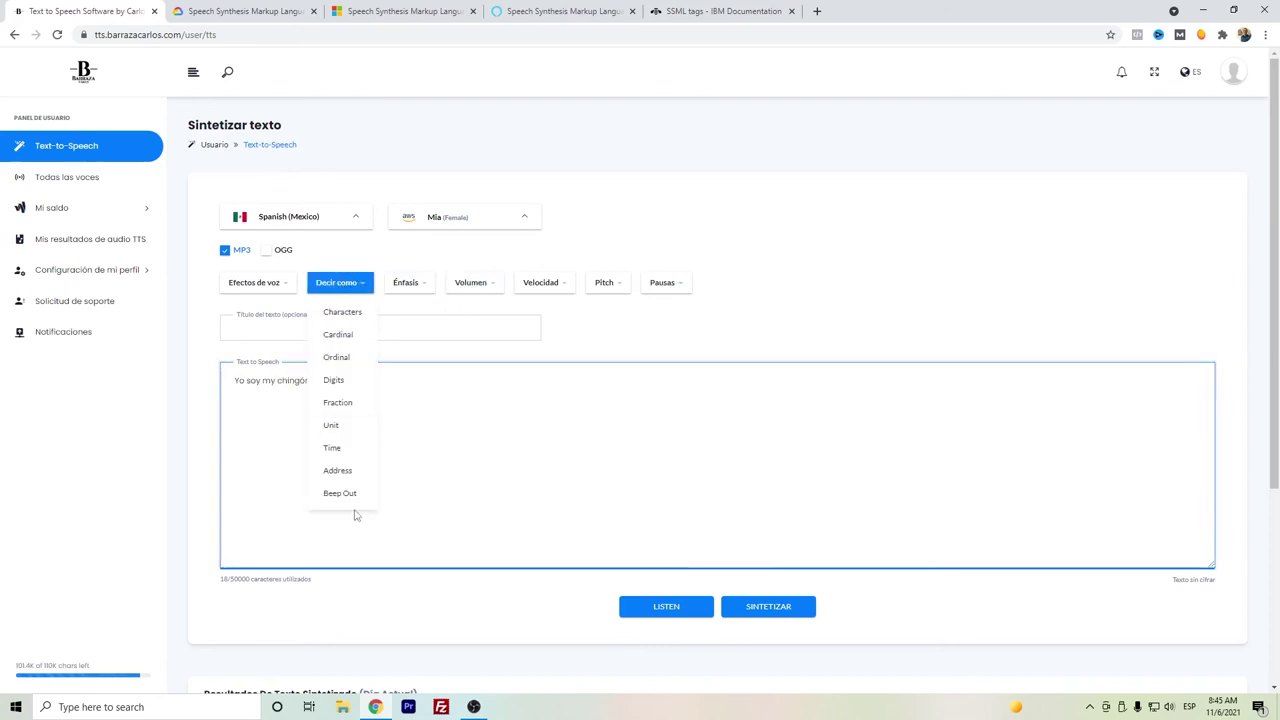
{"action": "left_click", "coordinate": [357, 494]}
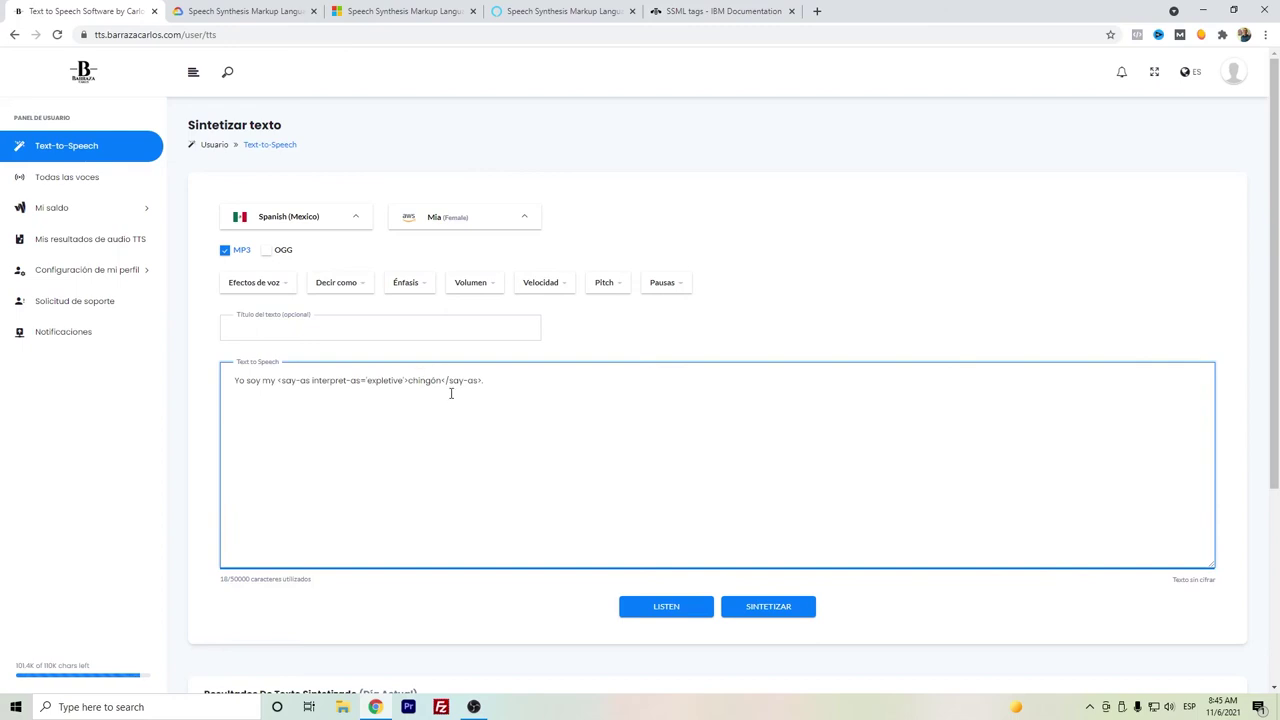
Correct "my" to "muy" in the sentence and listen to the beeped-out result
{"action": "left_click", "coordinate": [523, 349]}
{"action": "left_click", "coordinate": [477, 371]}
{"action": "left_click", "coordinate": [426, 359]}
{"action": "left_click", "coordinate": [343, 372]}
{"action": "type", "text": "u"}
{"action": "left_click", "coordinate": [664, 607]}
{"action": "left_click", "coordinate": [666, 607]}
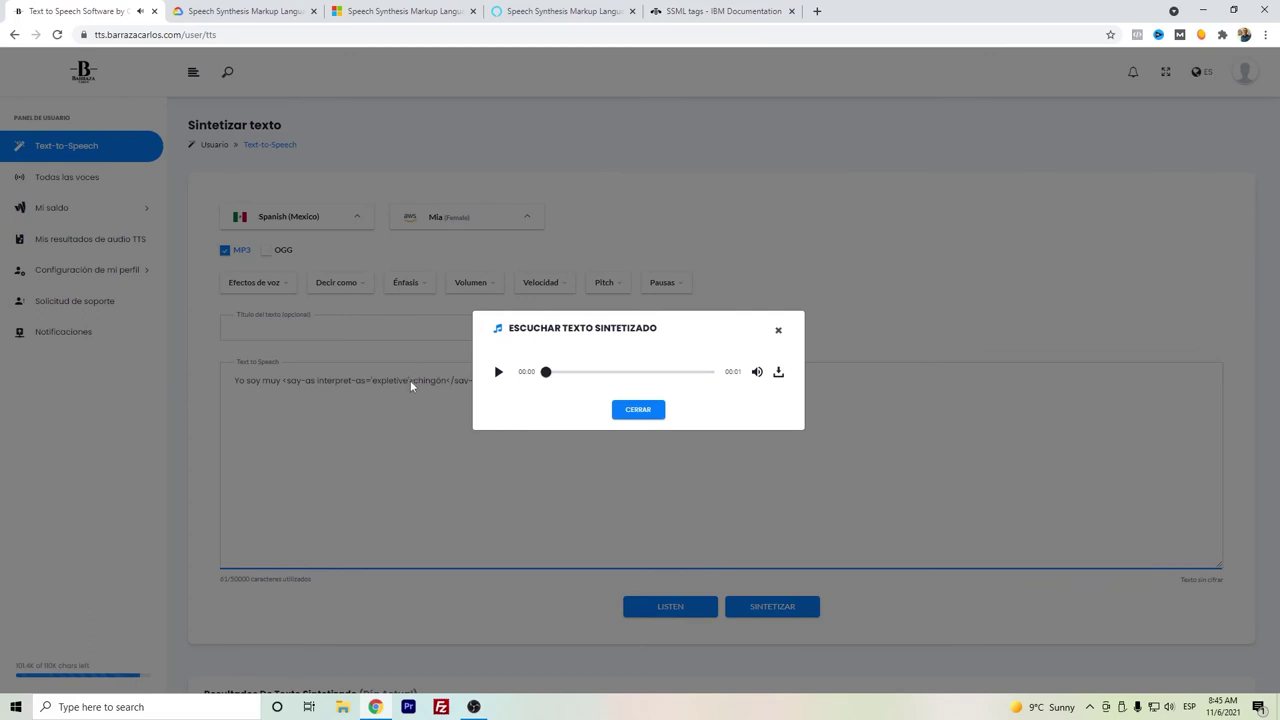
{"action": "left_click", "coordinate": [650, 410]}
Compare the say-as options of the neural Dalia voice with those of the standard Mia voice, ending on Mia
{"action": "left_click", "coordinate": [349, 297]}
{"action": "left_click", "coordinate": [486, 400]}
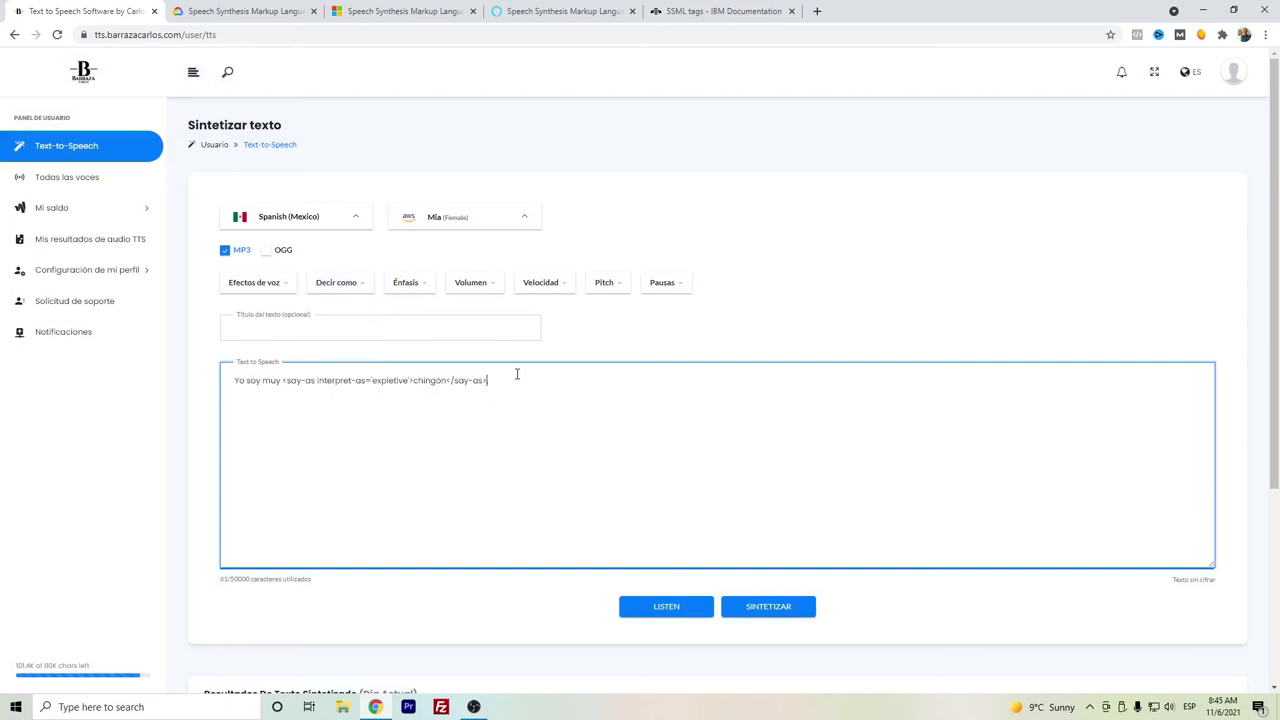
{"action": "left_click", "coordinate": [436, 219]}
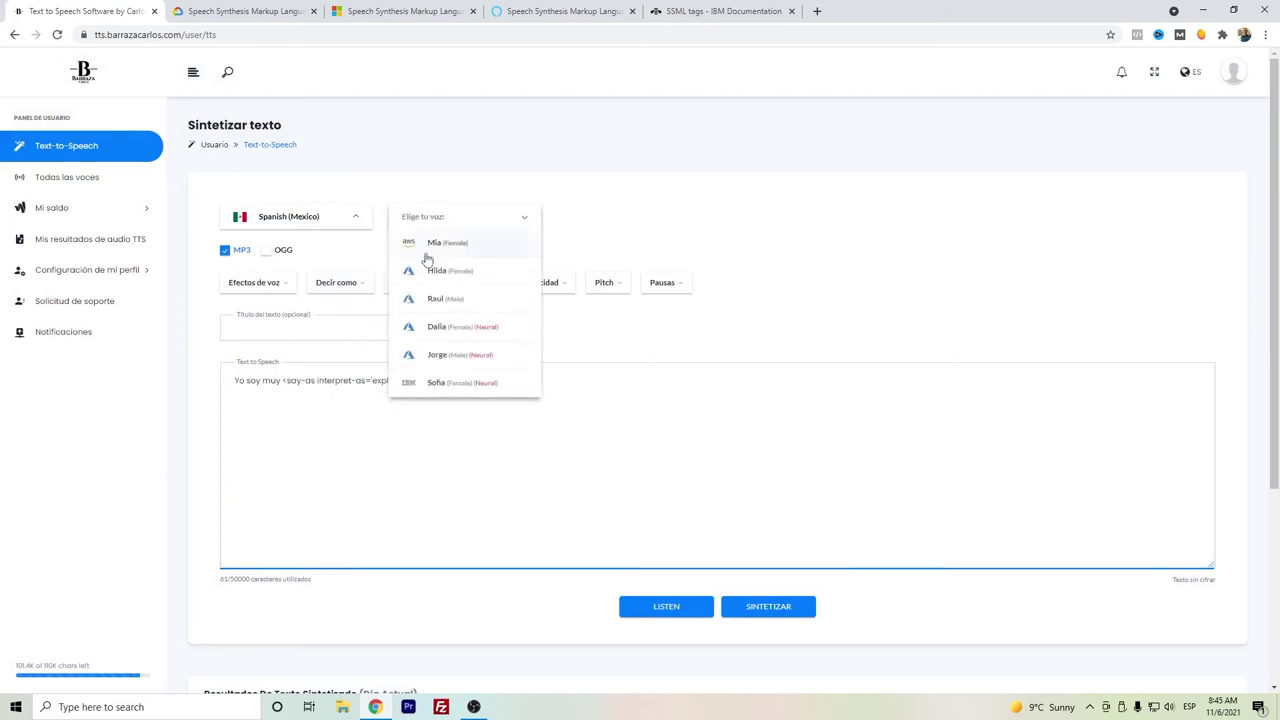
{"action": "left_click", "coordinate": [443, 328]}
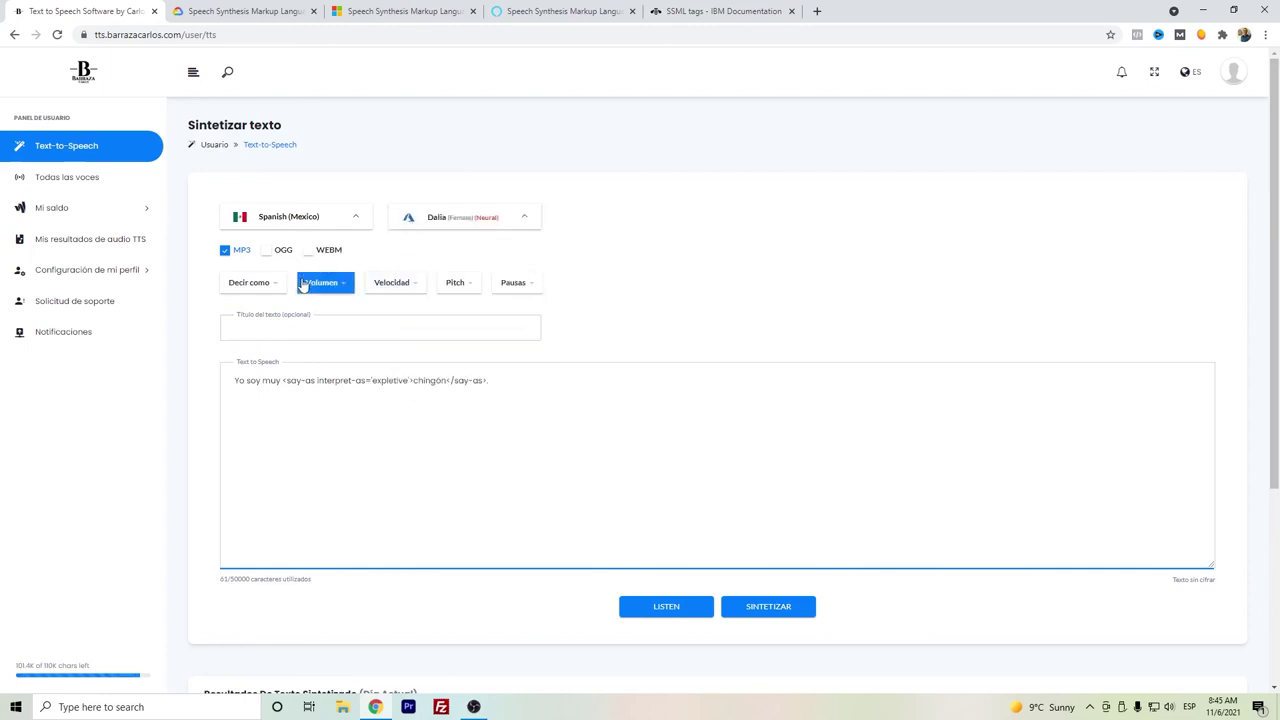
{"action": "left_click", "coordinate": [259, 290]}
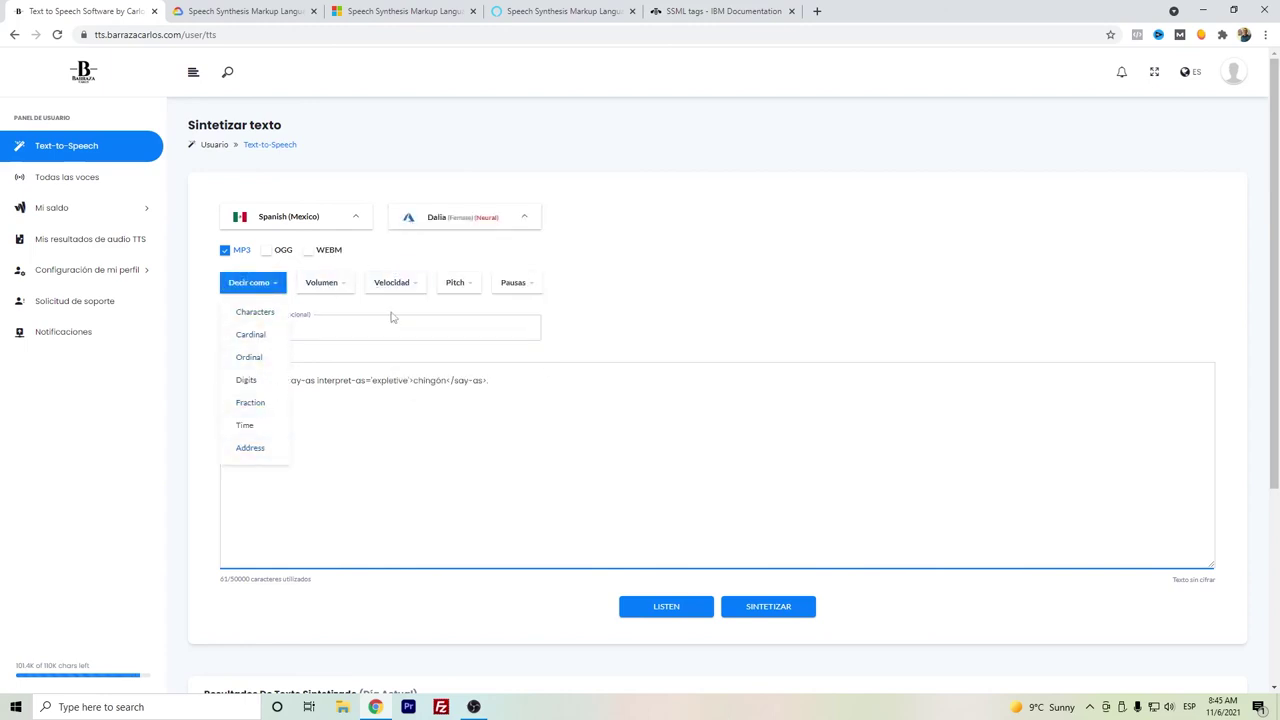
{"action": "left_click", "coordinate": [468, 314]}
{"action": "left_click", "coordinate": [472, 222]}
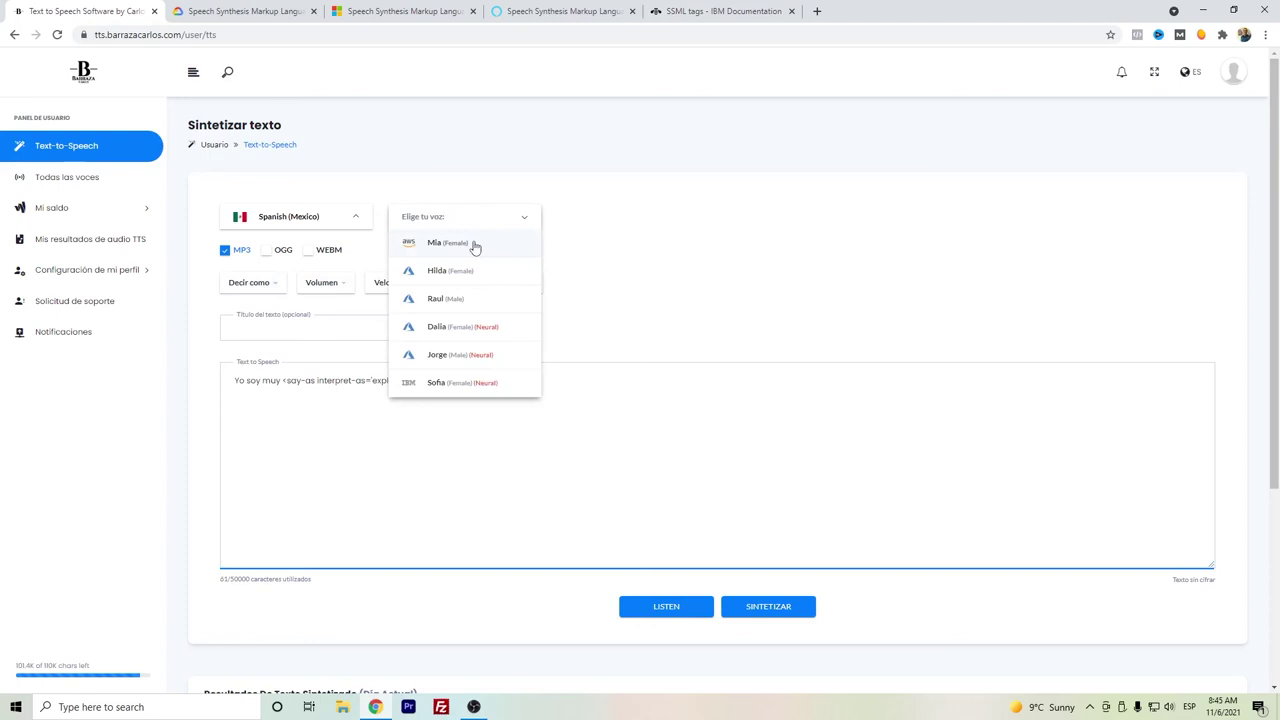
{"action": "left_click", "coordinate": [475, 246]}
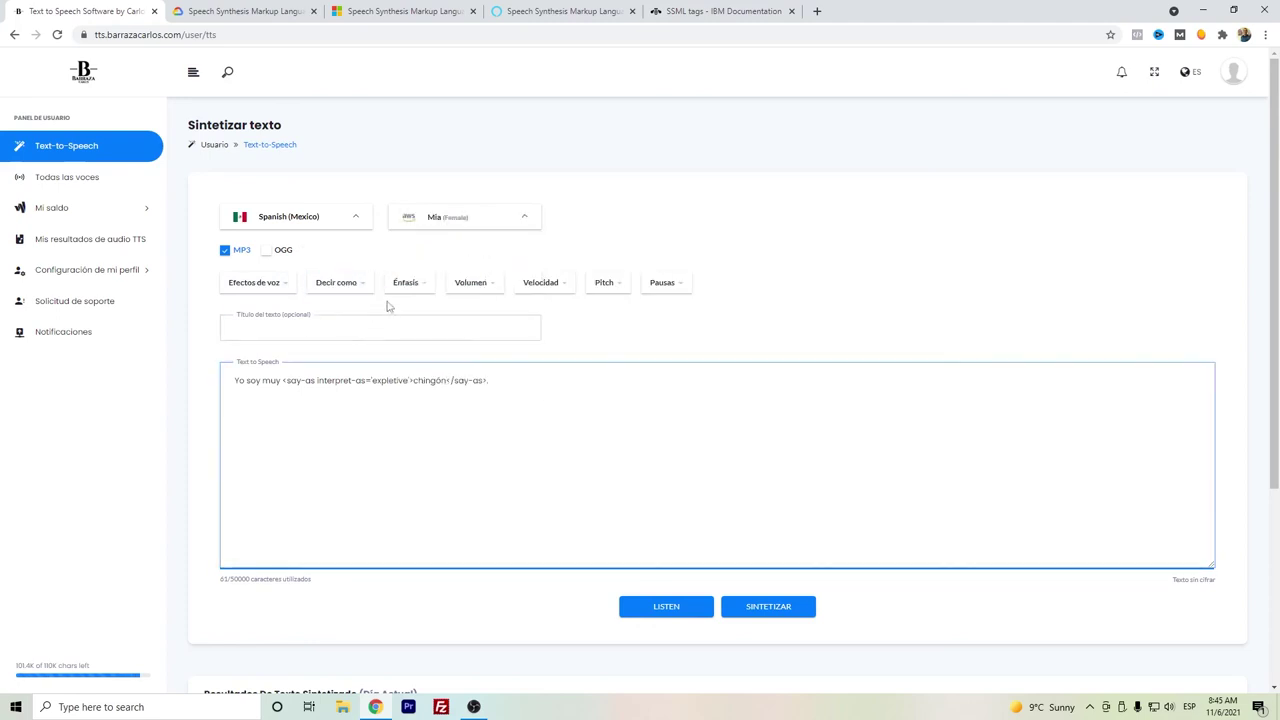
{"action": "left_click", "coordinate": [349, 292]}
{"action": "left_click", "coordinate": [362, 288]}
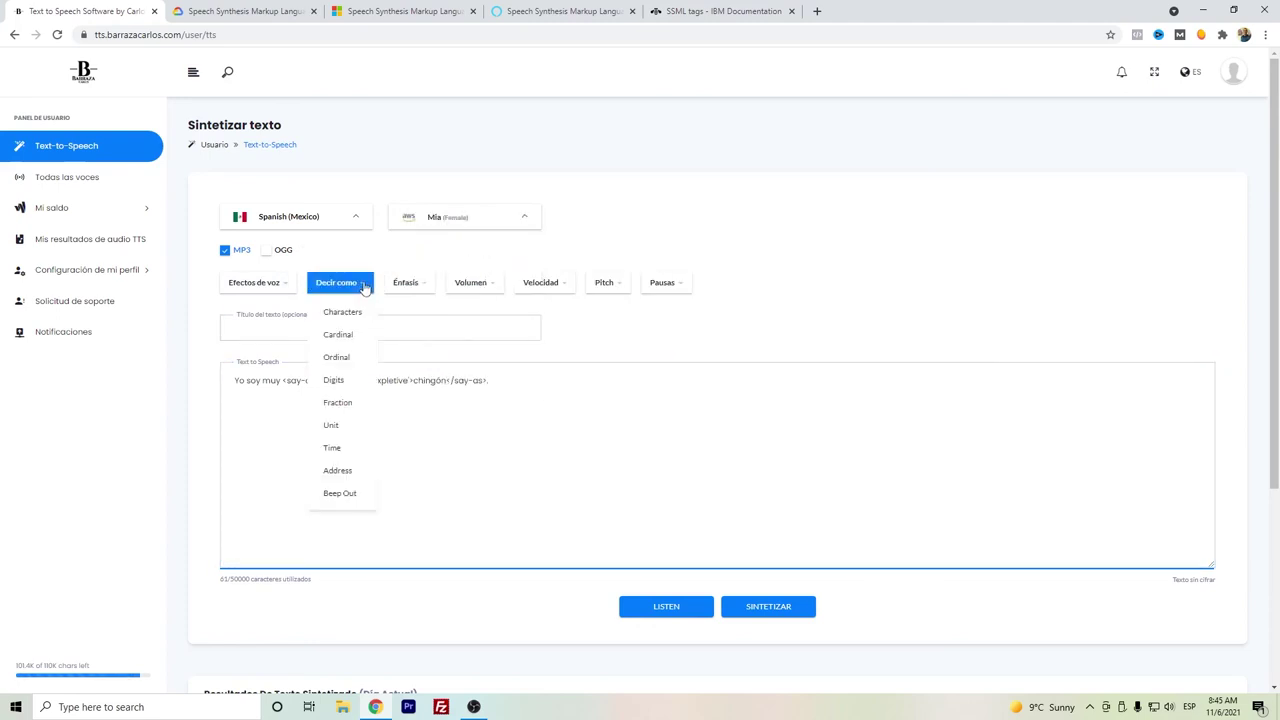
{"action": "left_click", "coordinate": [465, 391]}
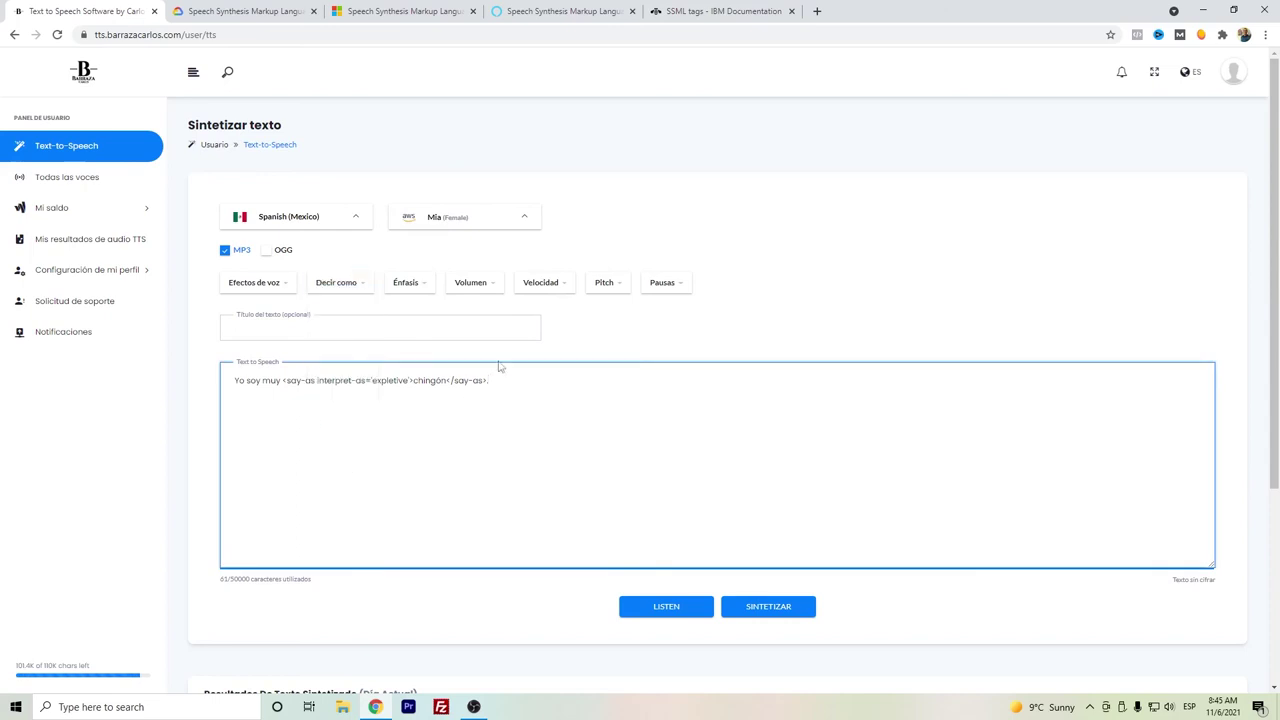
Replace the text with "Yo soy Mia. Vivo en la ciudad de México."
{"action": "left_click_drag", "start_coordinate": [491, 379], "coordinate": [173, 384]}
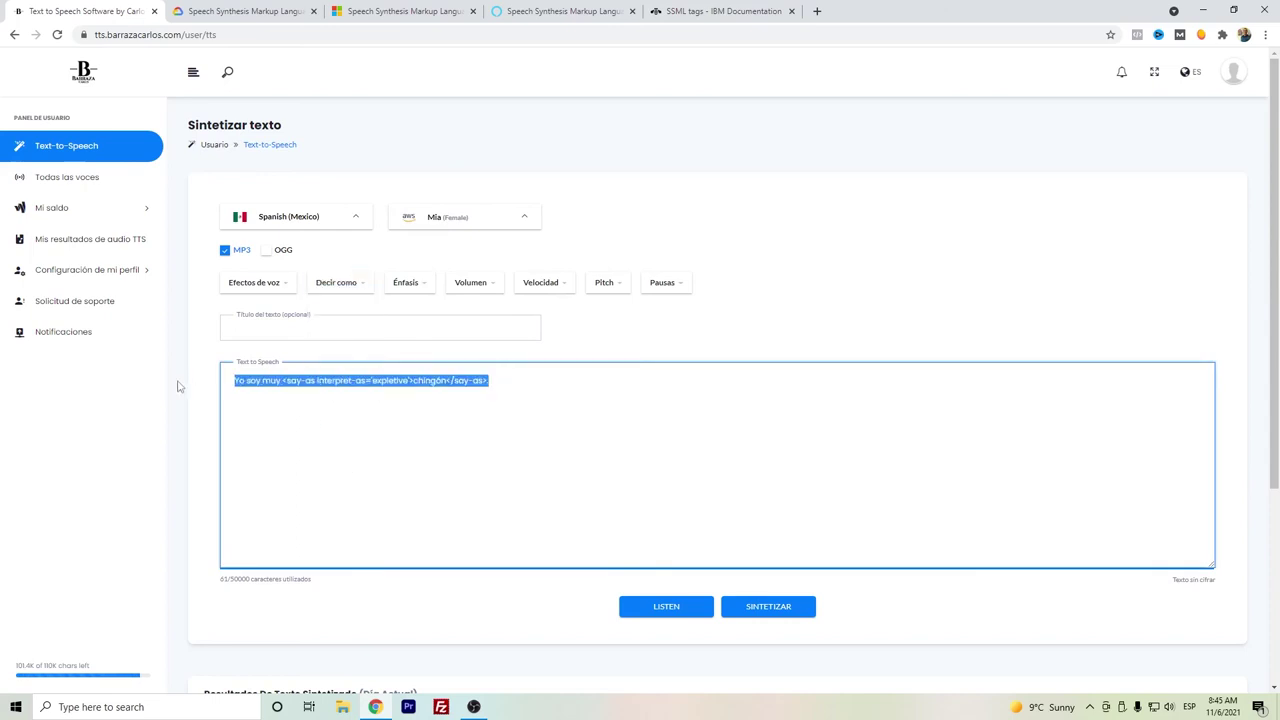
{"action": "key", "text": "BackSpace"}
{"action": "left_click", "coordinate": [340, 283]}
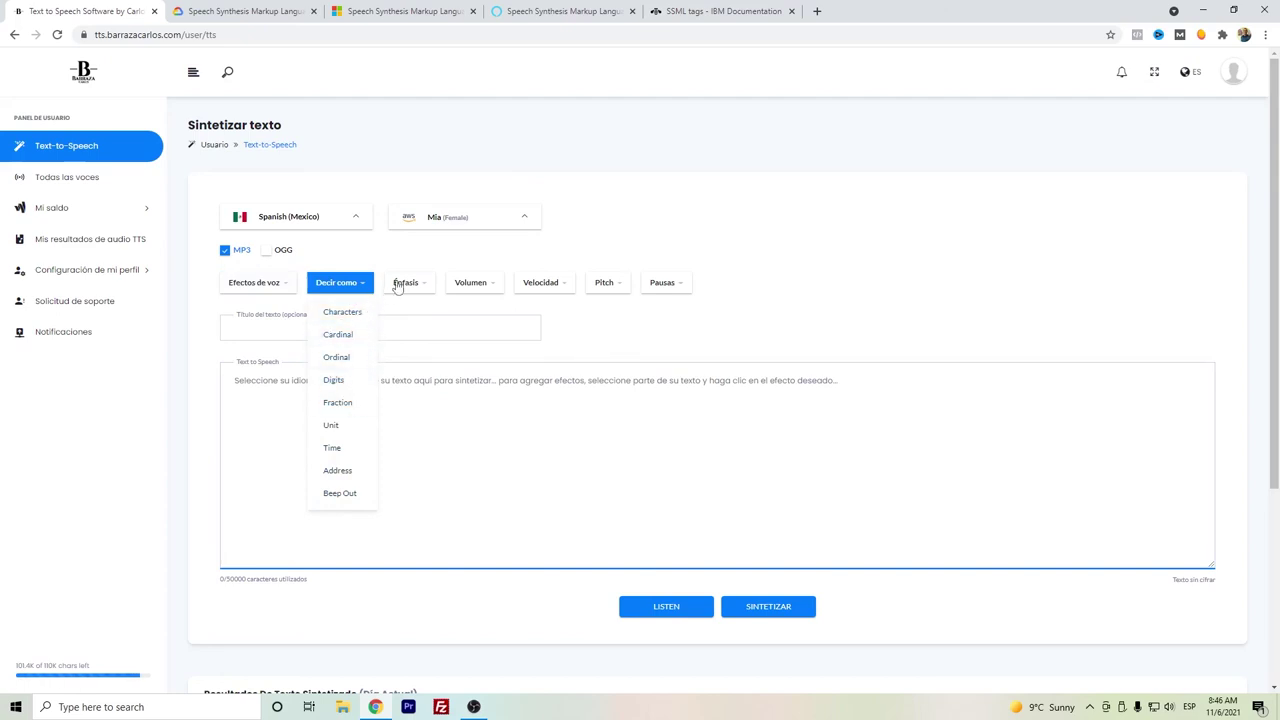
{"action": "left_click", "coordinate": [423, 315]}
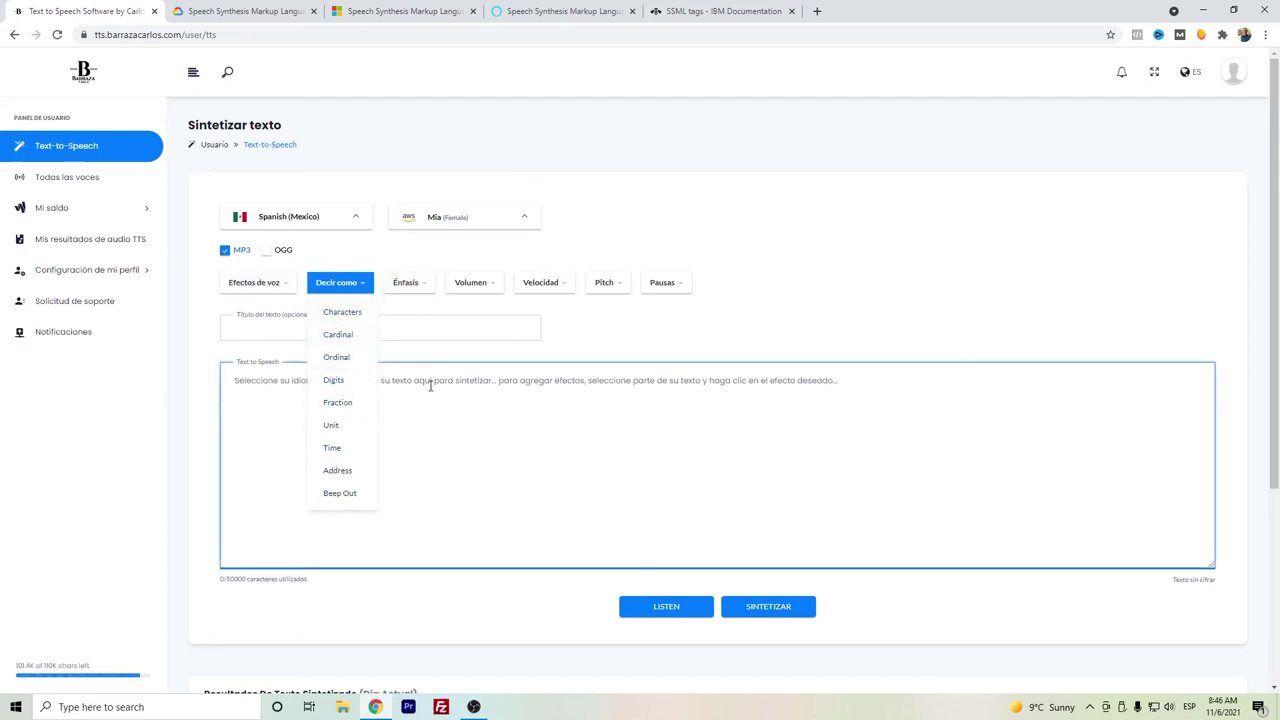
{"action": "left_click", "coordinate": [420, 285]}
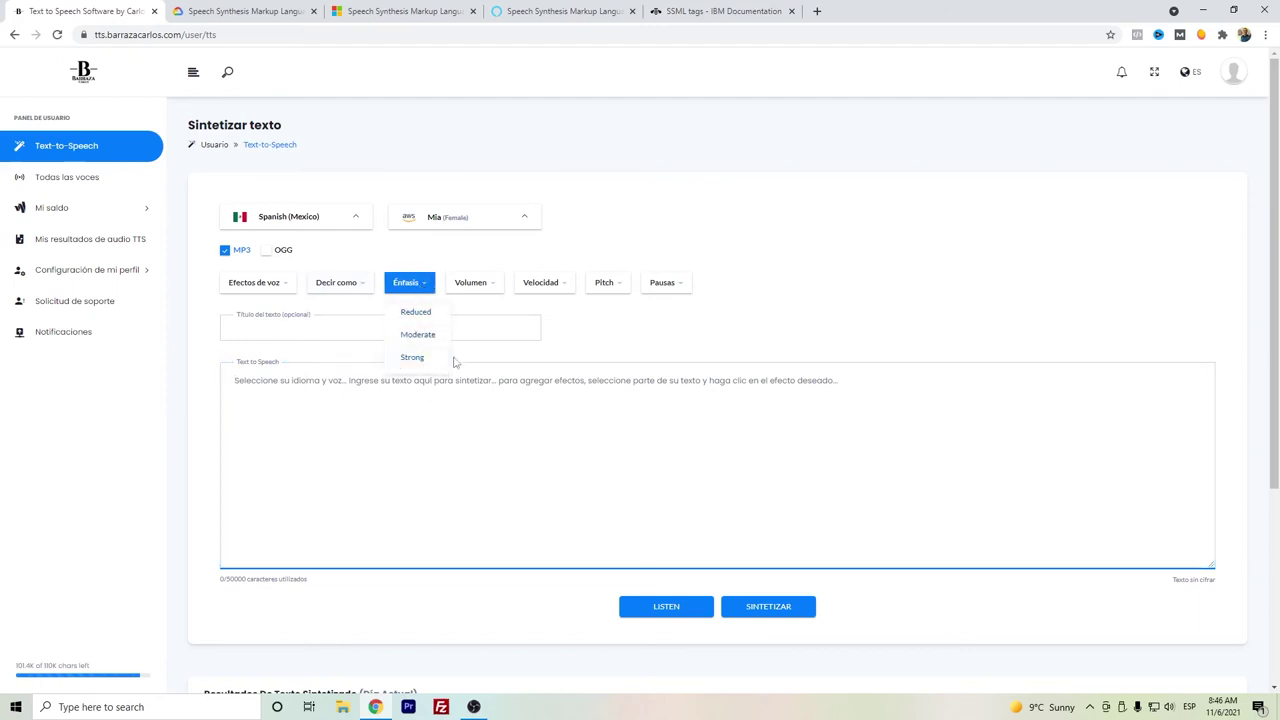
{"action": "left_click", "coordinate": [393, 398]}
{"action": "type", "text": "Yo soy Mia. Vivo en la ciudad de México."}
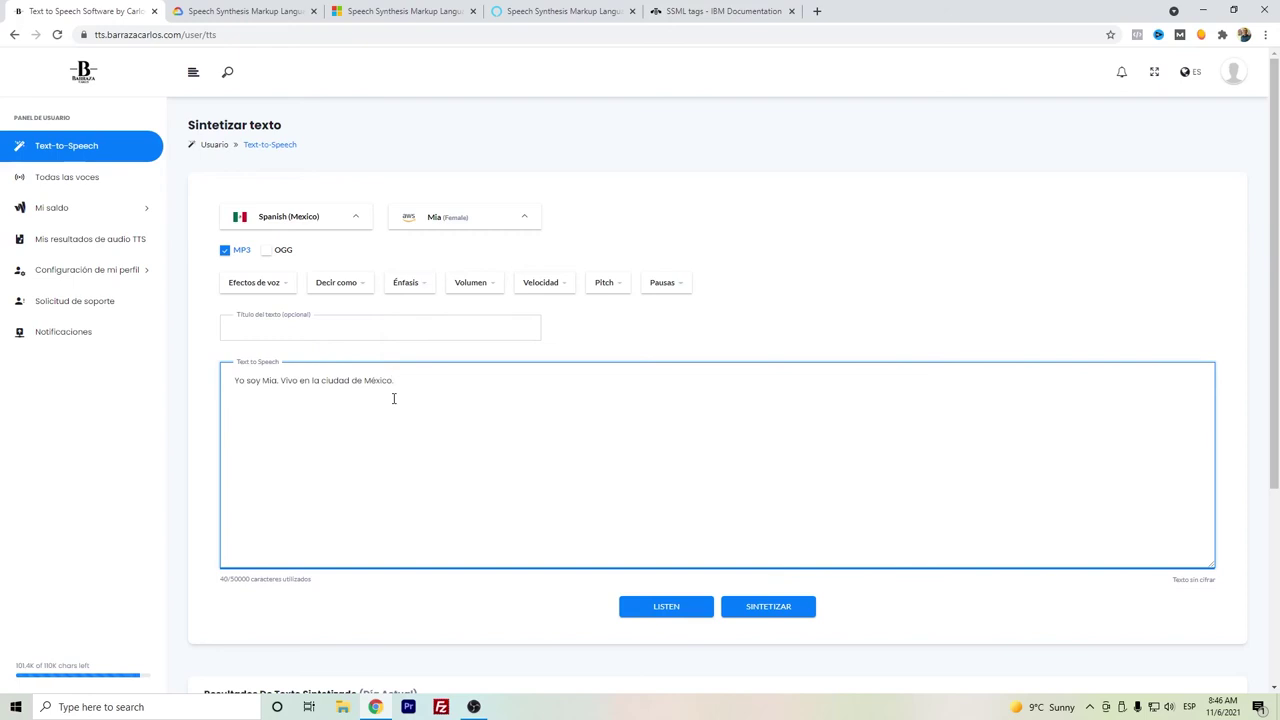
Apply Reduced emphasis to the sentence "Vivo en la ciudad de México." and listen to the result
{"action": "left_click_drag", "start_coordinate": [393, 398], "coordinate": [434, 377]}
{"action": "left_click", "coordinate": [420, 290]}
{"action": "left_click", "coordinate": [421, 324]}
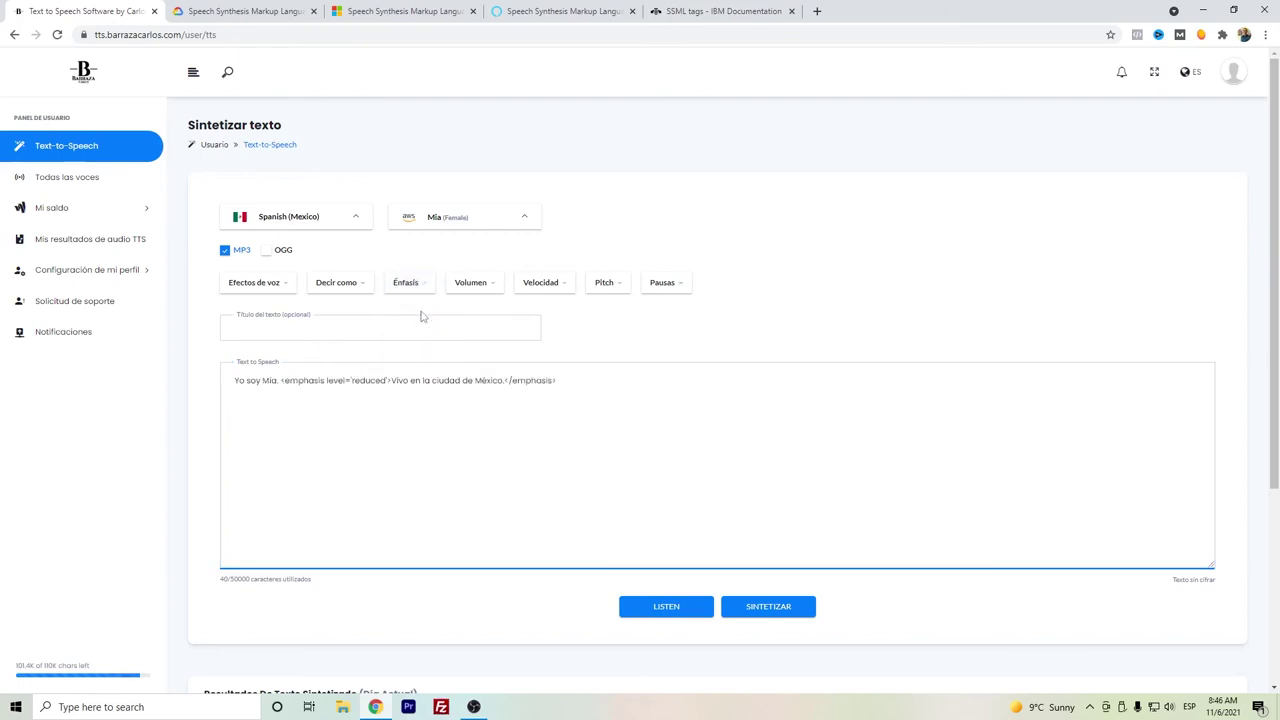
{"action": "left_click", "coordinate": [422, 282]}
{"action": "left_click", "coordinate": [481, 378]}
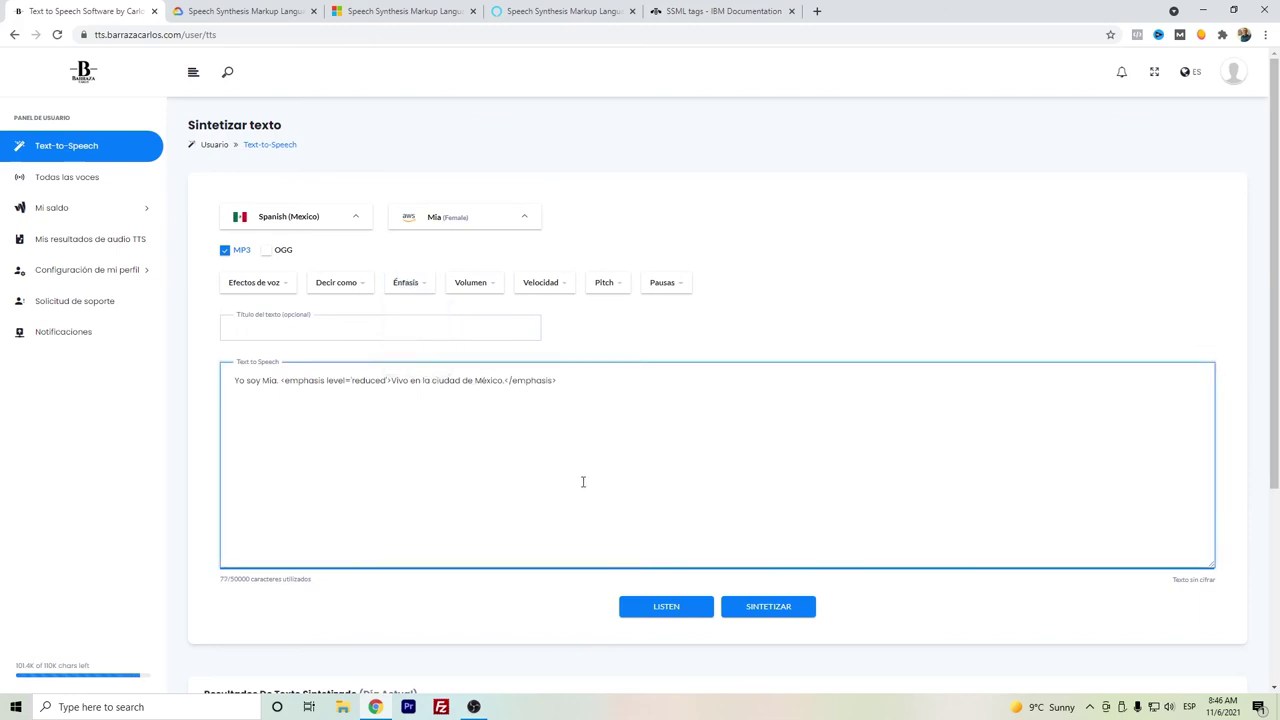
{"action": "left_click", "coordinate": [651, 608]}
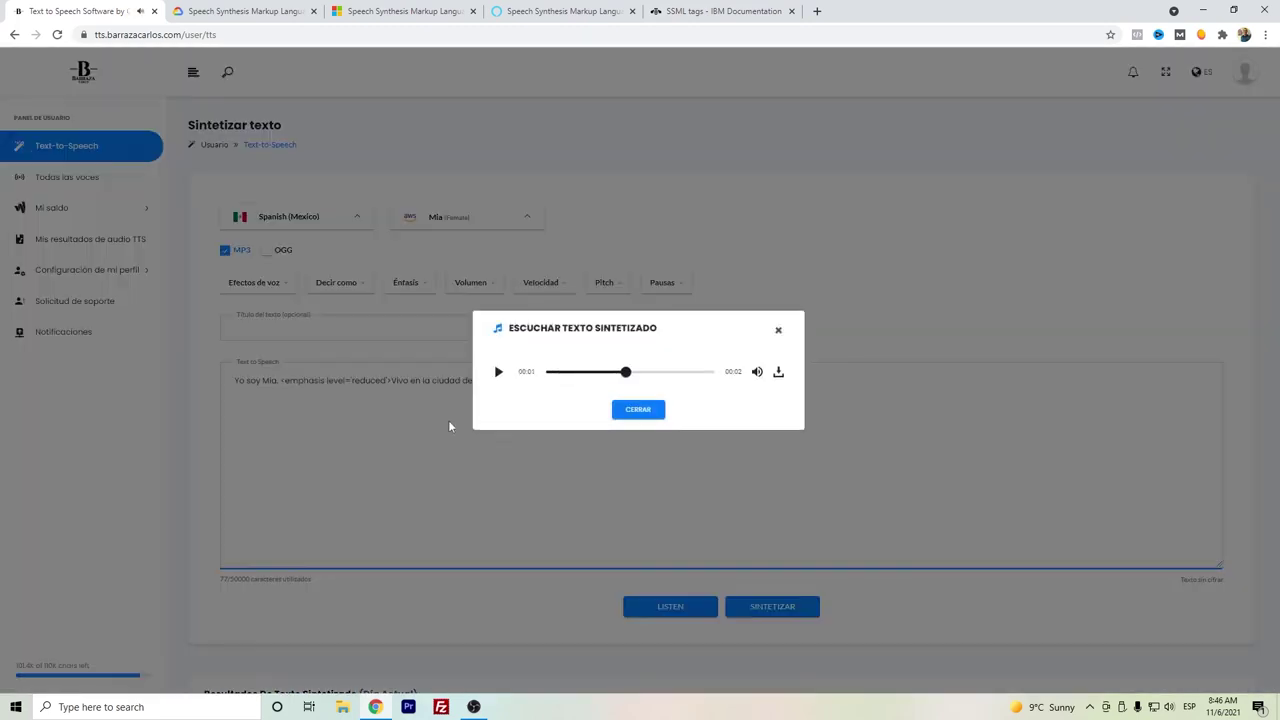
{"action": "left_click", "coordinate": [634, 410]}
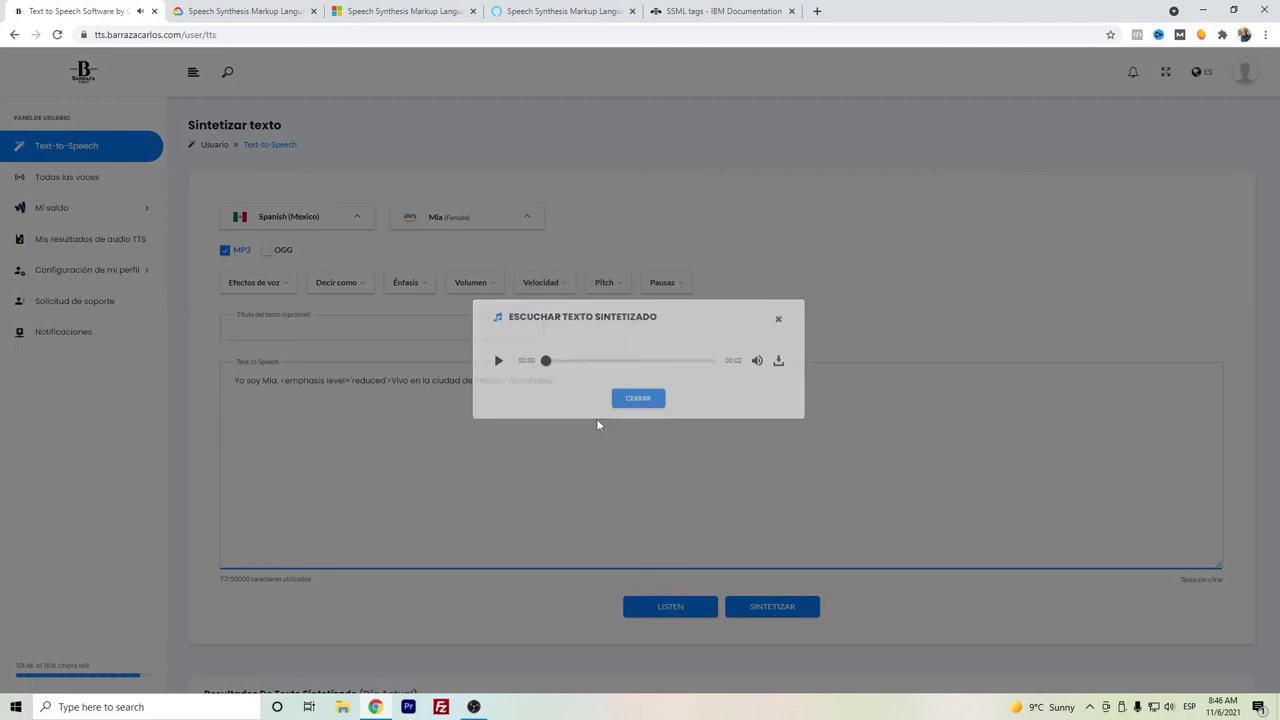
Remove the opening and closing reduced emphasis tags around the second sentence
{"action": "left_click", "coordinate": [388, 380]}
{"action": "left_click_drag", "start_coordinate": [391, 381], "coordinate": [277, 382]}
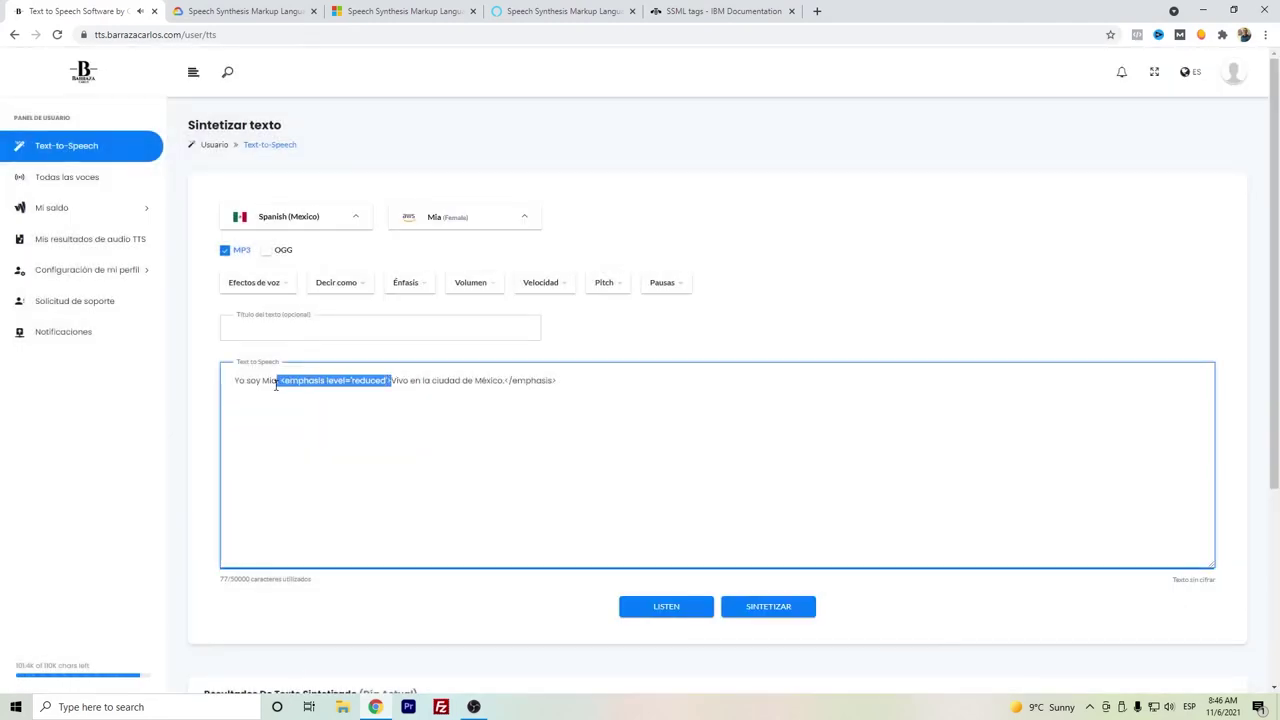
{"action": "key", "text": "BackSpace"}
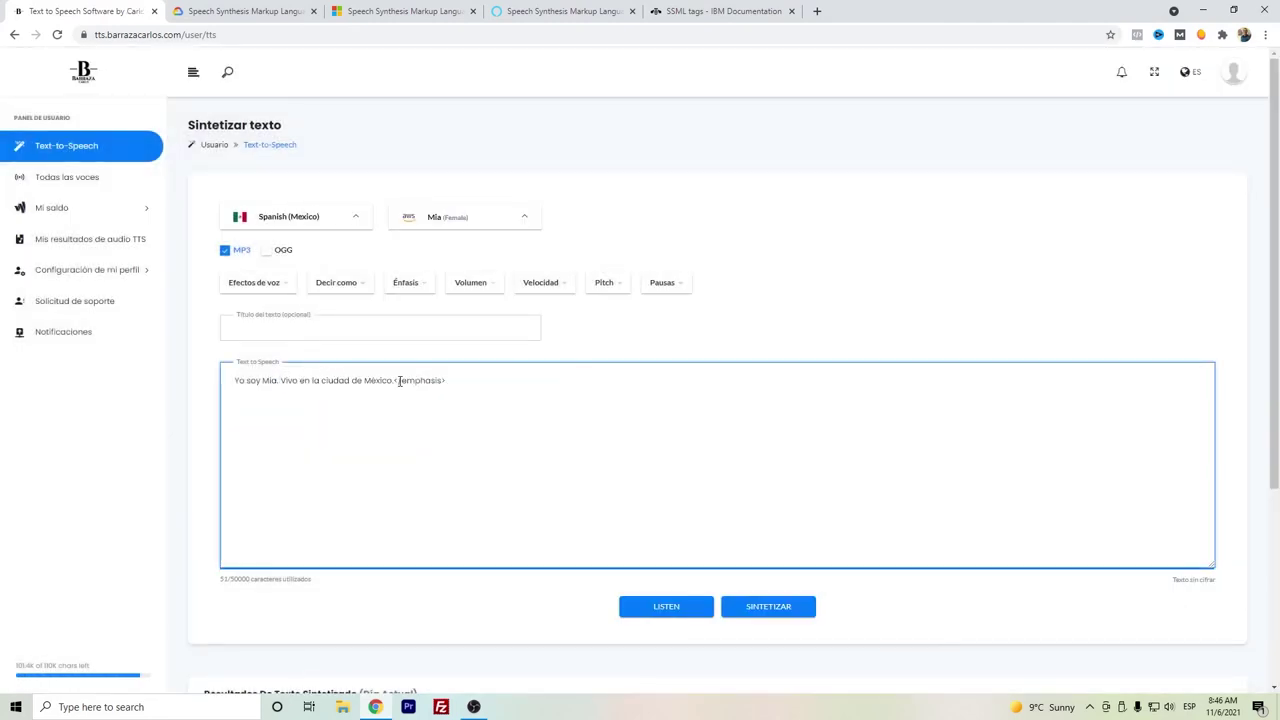
{"action": "left_click_drag", "start_coordinate": [396, 380], "coordinate": [492, 382]}
{"action": "key", "text": "BackSpace"}
Apply Strong emphasis to the sentence "Vivo en la ciudad de México." and listen to the result
{"action": "left_click_drag", "start_coordinate": [395, 381], "coordinate": [281, 382]}
{"action": "left_click", "coordinate": [405, 284]}
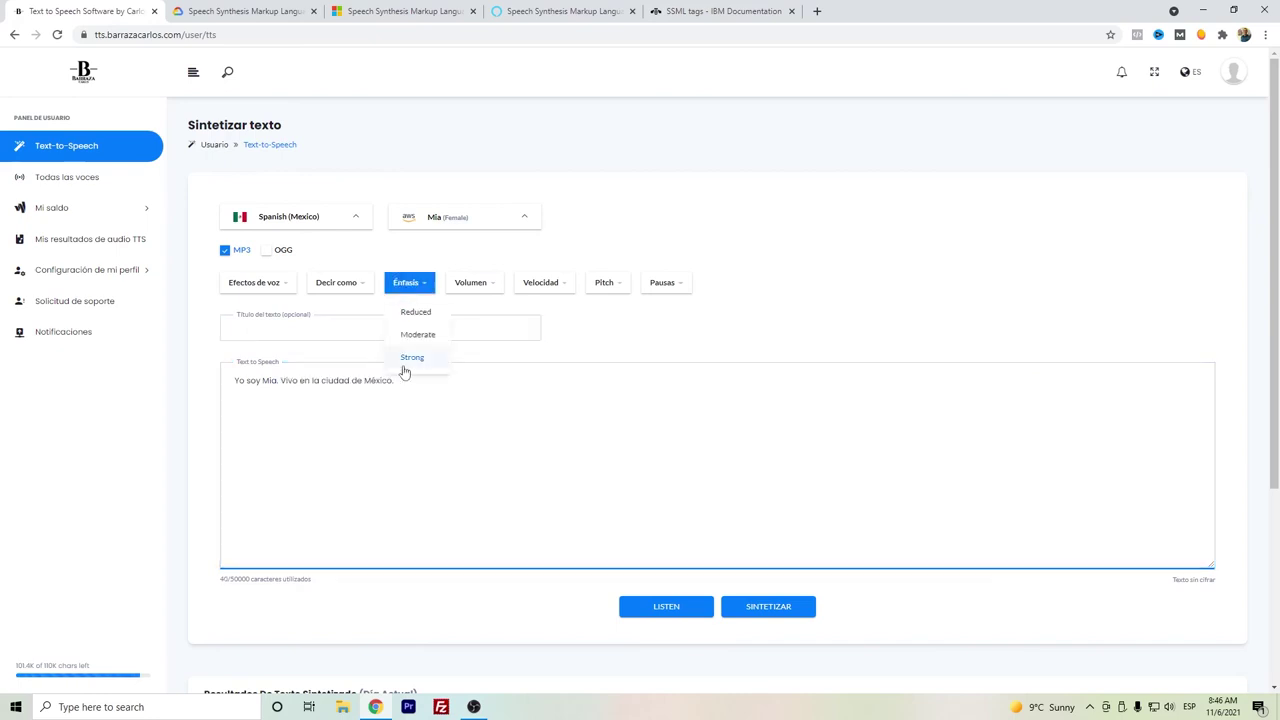
{"action": "left_click", "coordinate": [404, 362]}
{"action": "left_click", "coordinate": [655, 612]}
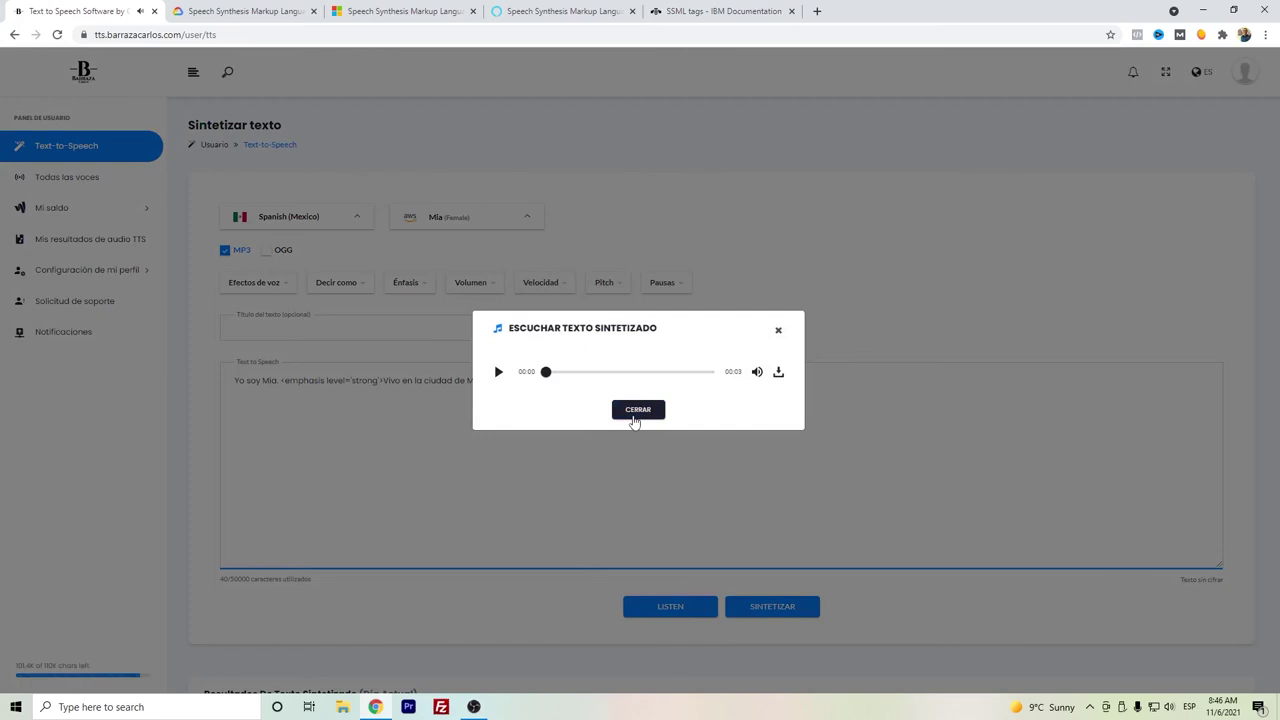
{"action": "left_click", "coordinate": [634, 421]}
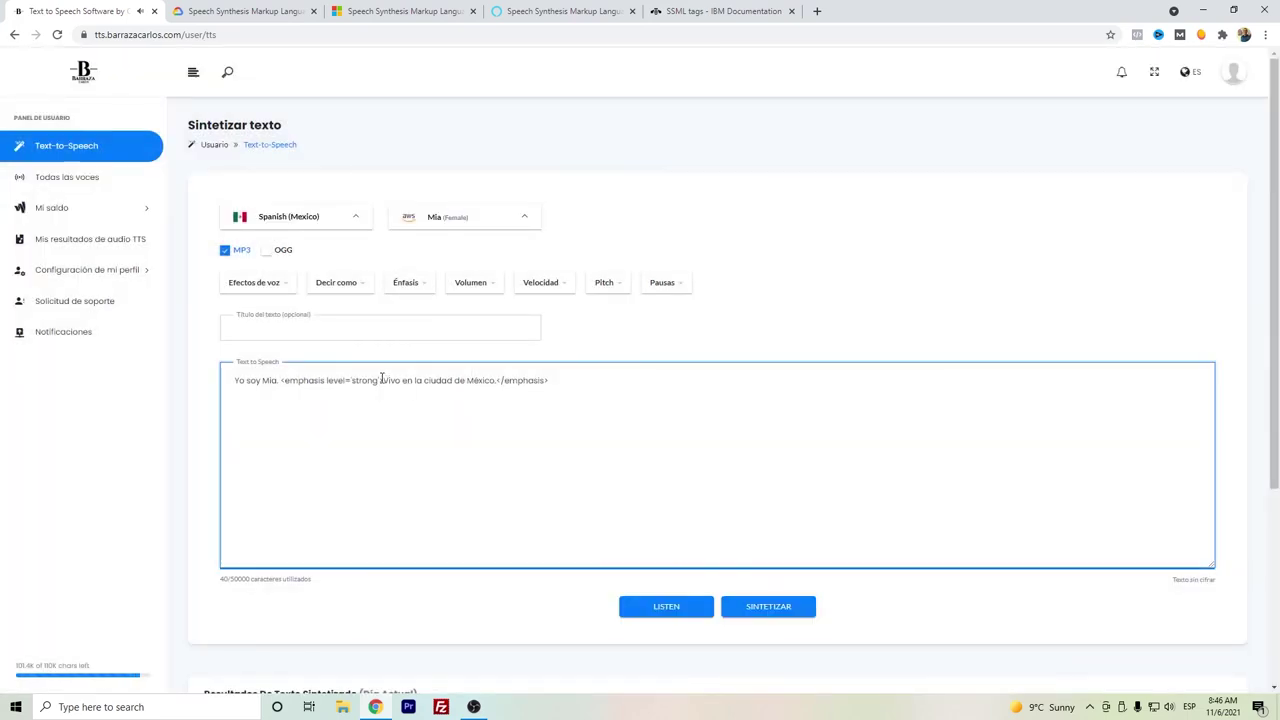
Remove the strong emphasis tags around the second sentence, leaving it as "Vivo en la ciudad de México."
{"action": "left_click_drag", "start_coordinate": [381, 383], "coordinate": [284, 385]}
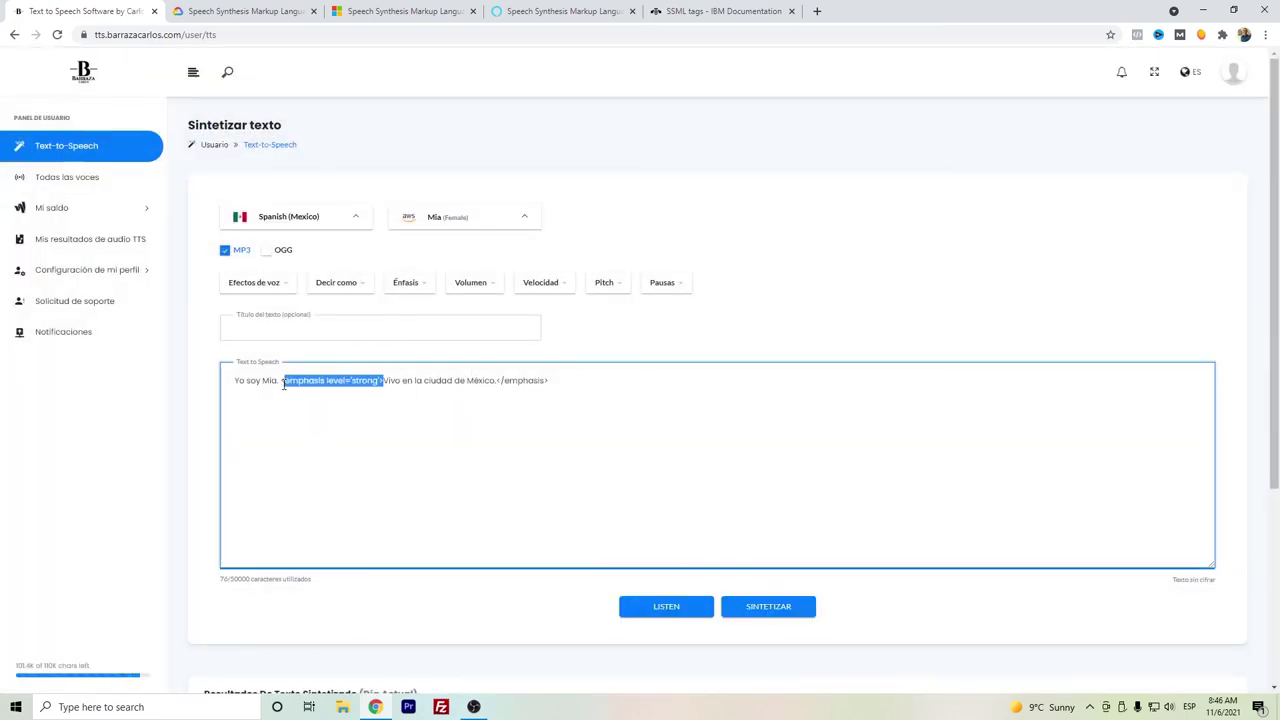
{"action": "left_click", "coordinate": [284, 384]}
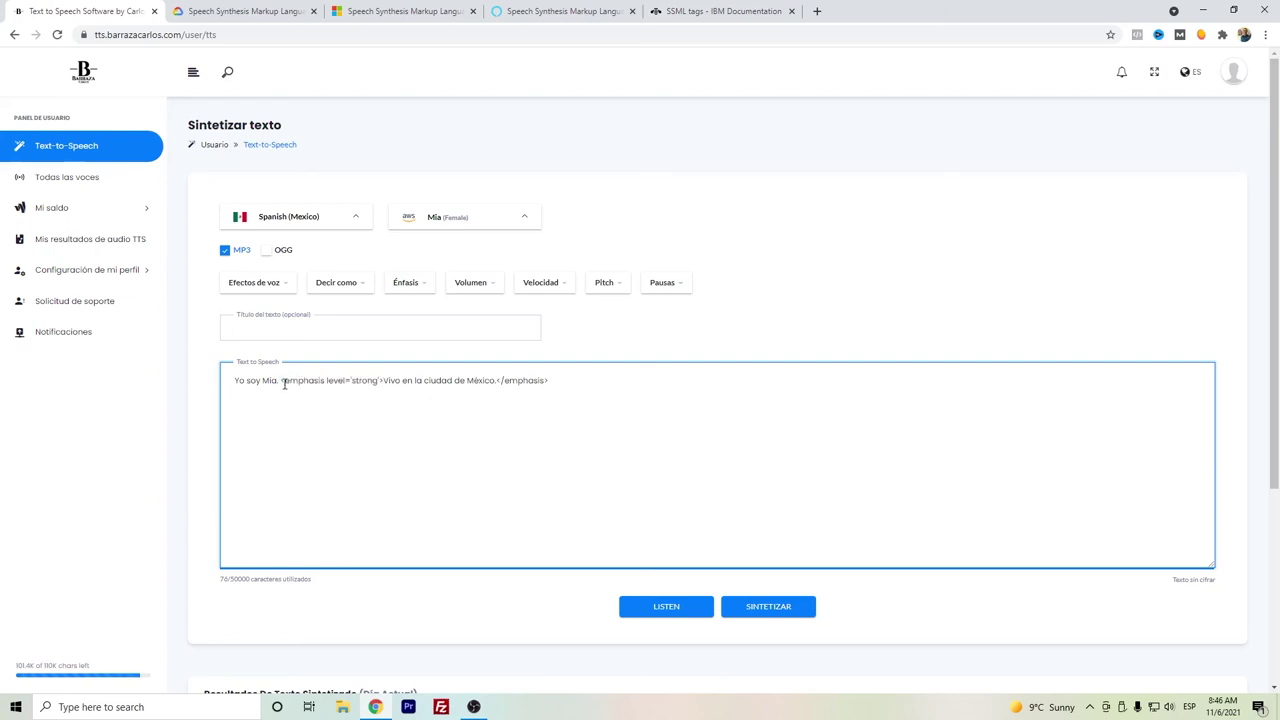
{"action": "left_click_drag", "start_coordinate": [284, 381], "coordinate": [486, 380]}
{"action": "key", "text": "BackSpace"}
{"action": "key", "text": "BackSpace"}
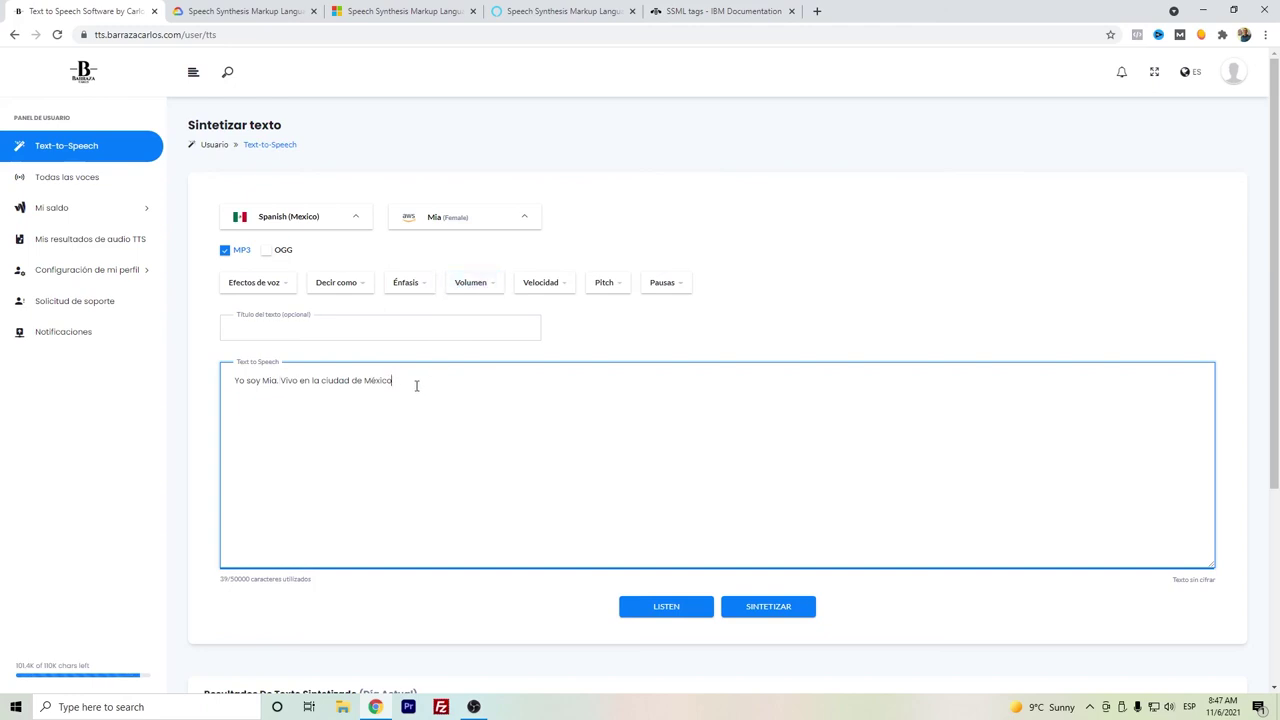
{"action": "type", "text": "."}
Add the sentence "Tengo 32 años." at the end of the text
{"action": "left_click_drag", "start_coordinate": [398, 381], "coordinate": [281, 381]}
{"action": "left_click", "coordinate": [490, 287]}
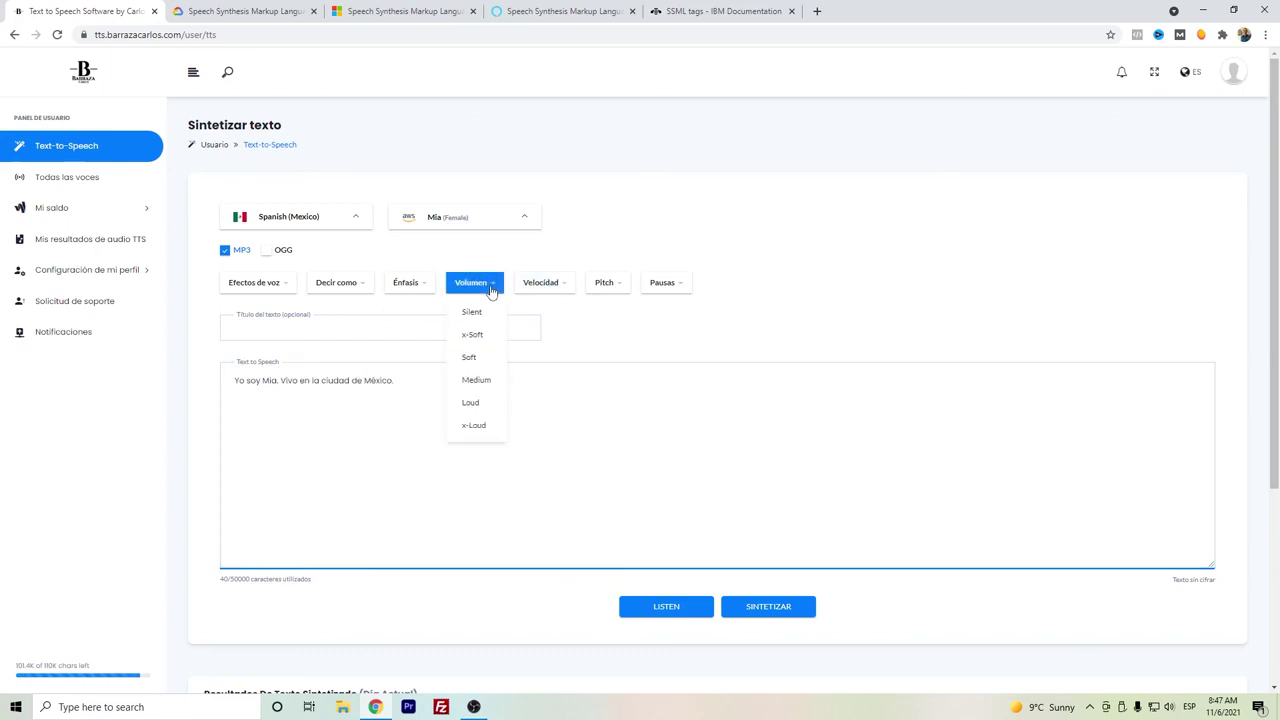
{"action": "left_click", "coordinate": [420, 376]}
{"action": "left_click", "coordinate": [434, 381]}
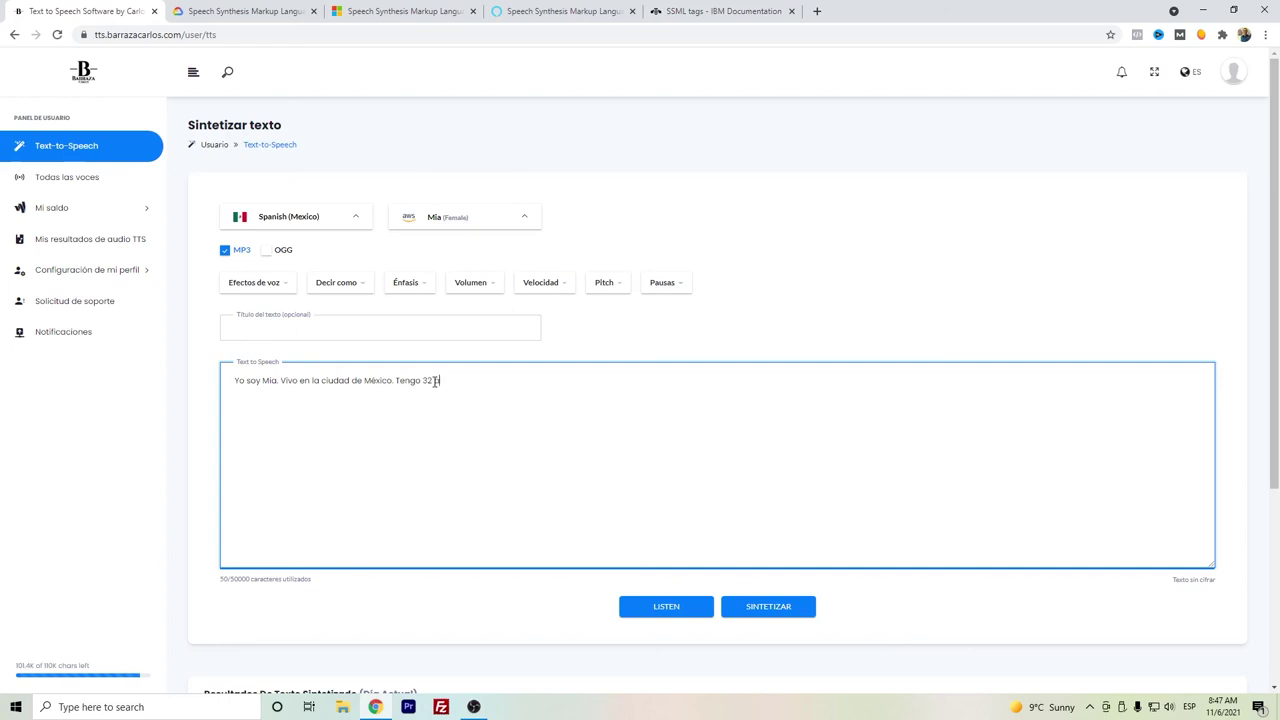
Apply the x-Loud volume to "Vivo en la ciudad de México"
{"action": "left_click_drag", "start_coordinate": [395, 382], "coordinate": [286, 391]}
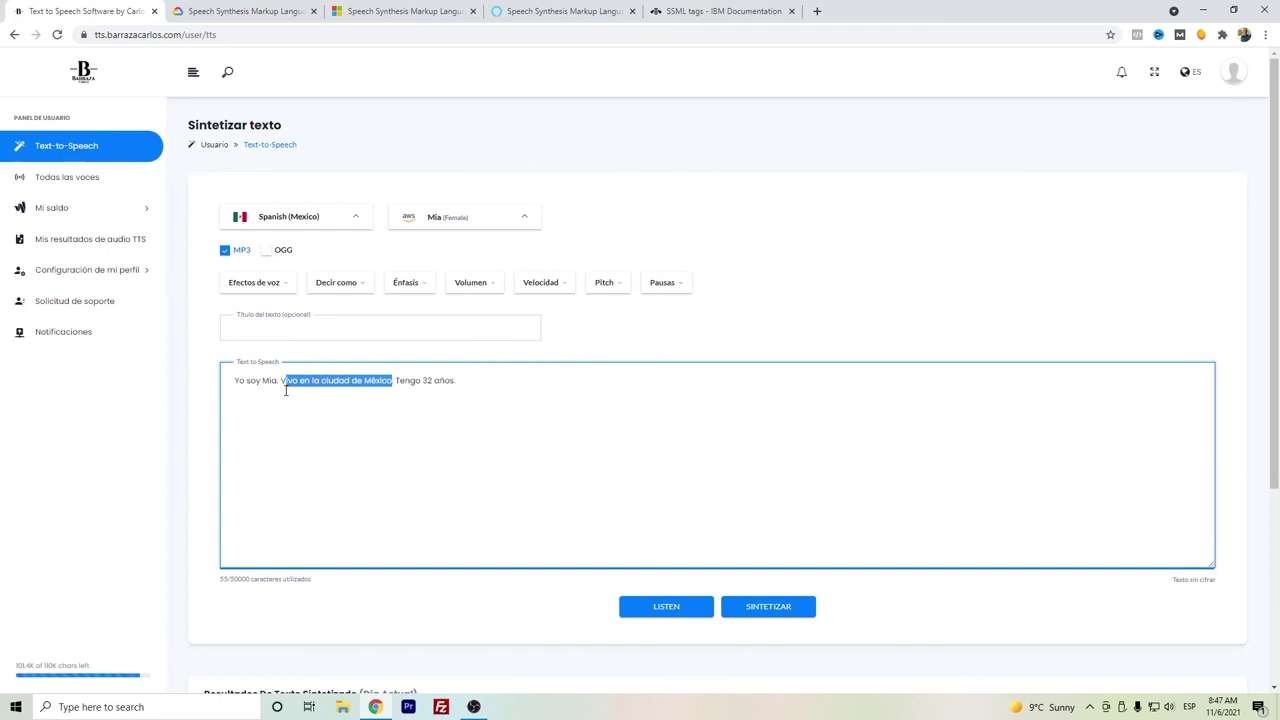
{"action": "left_click", "coordinate": [475, 283]}
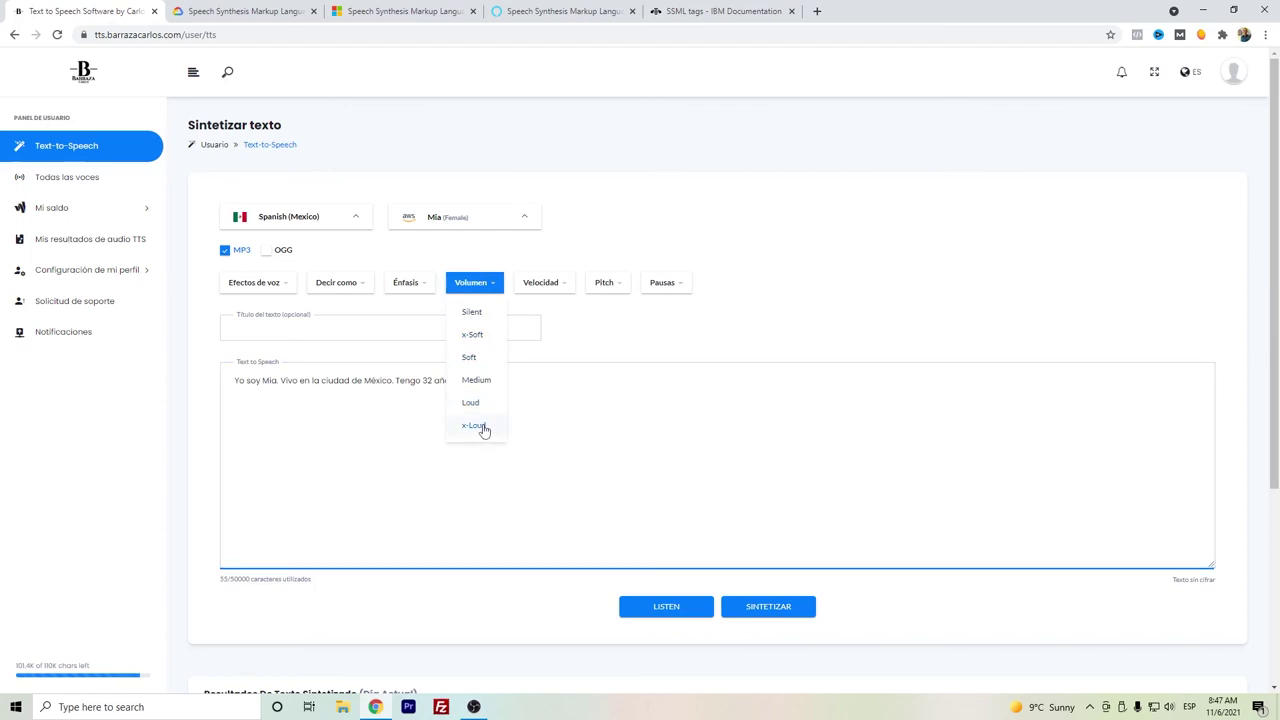
{"action": "left_click", "coordinate": [474, 425]}
Apply the x-Soft volume to the sentence "Tengo 32 años." and listen to the result
{"action": "left_click_drag", "start_coordinate": [548, 380], "coordinate": [700, 400]}
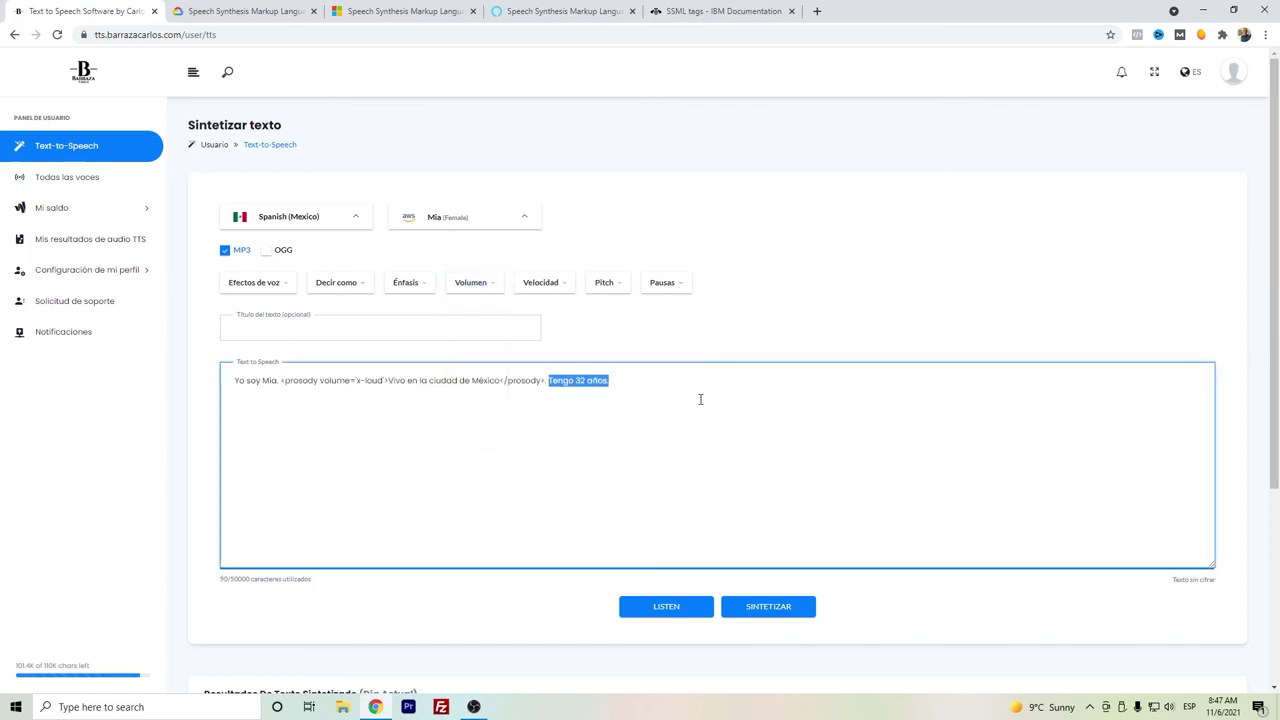
{"action": "left_click", "coordinate": [472, 283]}
{"action": "left_click", "coordinate": [484, 334]}
{"action": "left_click", "coordinate": [728, 419]}
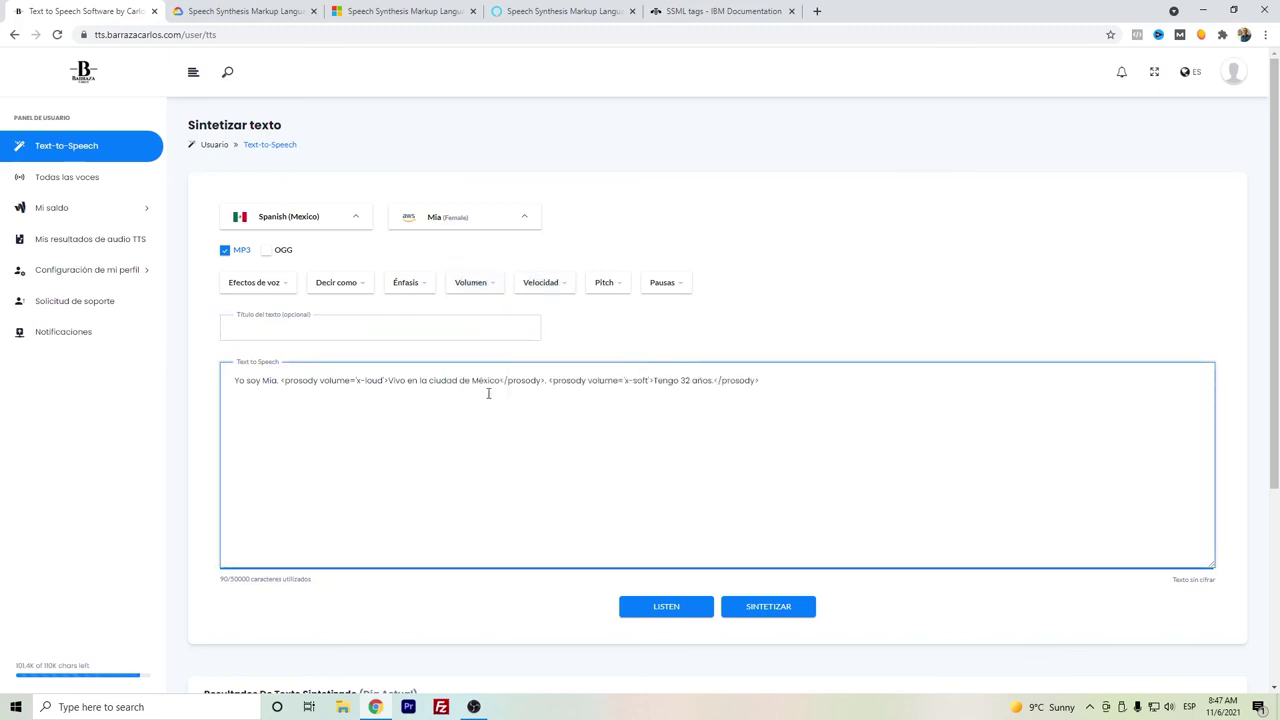
{"action": "left_click", "coordinate": [670, 607]}
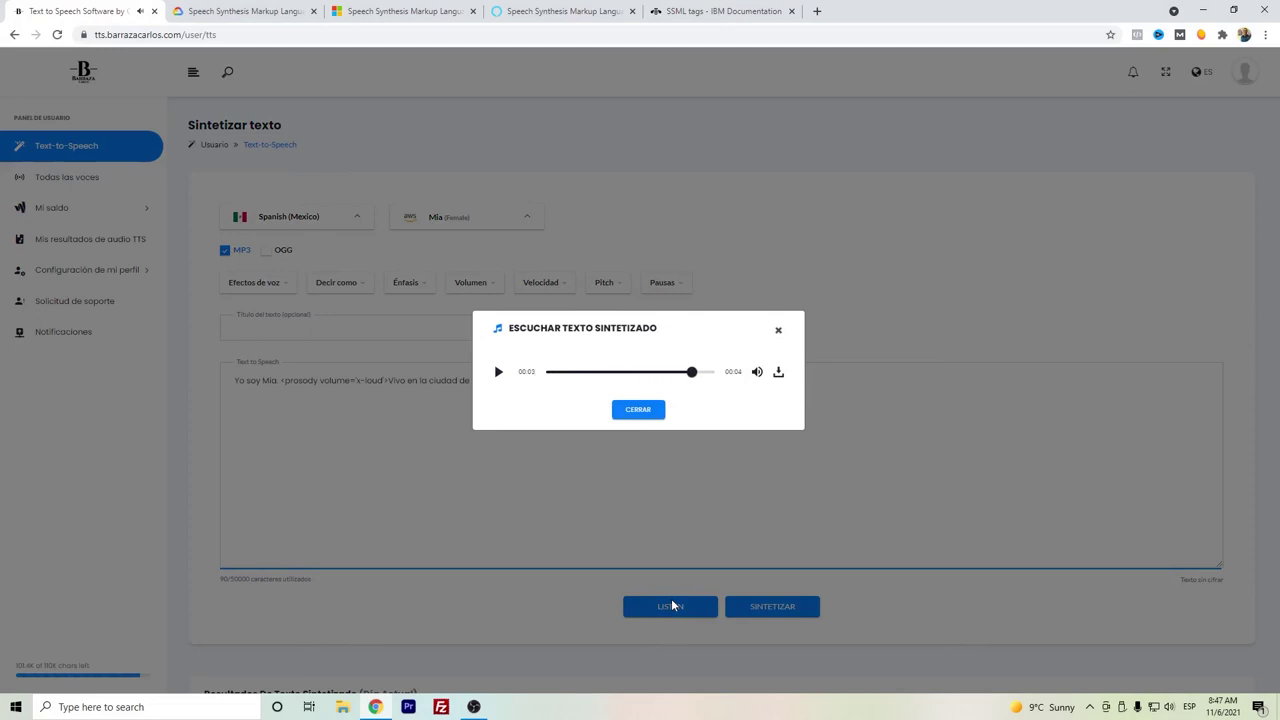
{"action": "left_click", "coordinate": [638, 410]}
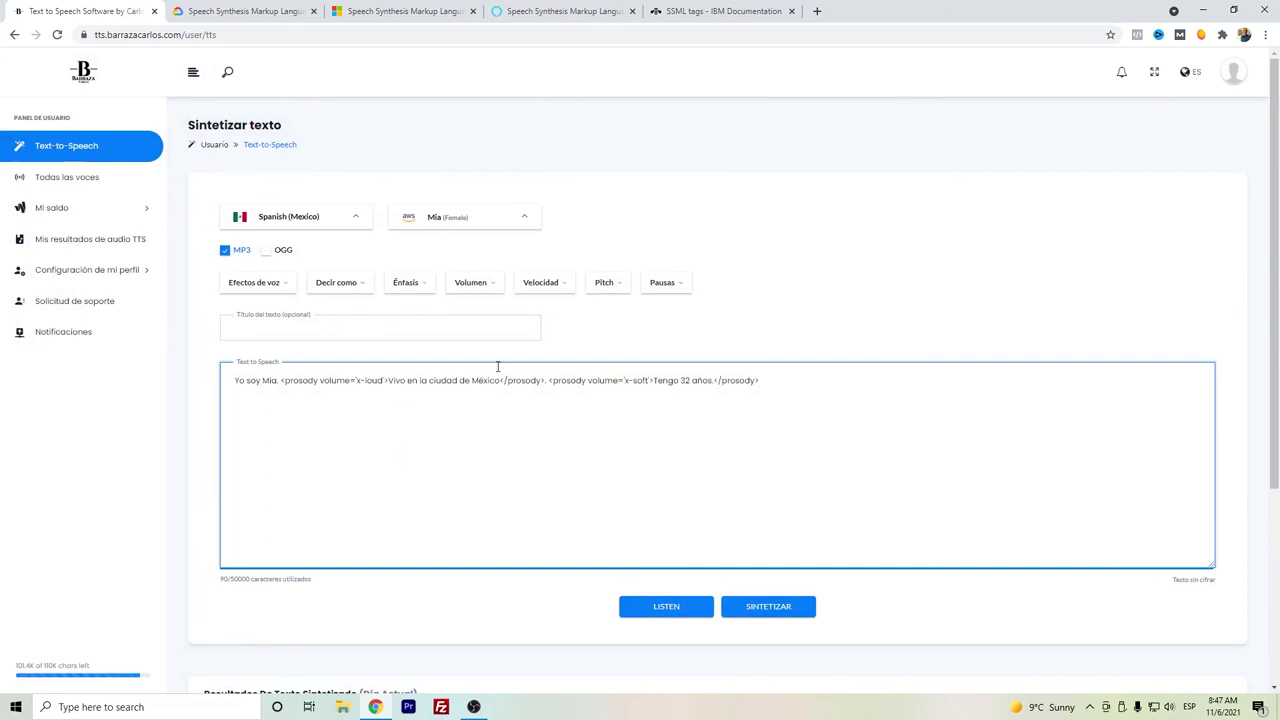
Delete the third sentence and all volume tags, leaving only "Yo soy Mia. Vivo en la ciudad de México."
{"action": "left_click", "coordinate": [654, 381]}
{"action": "left_click", "coordinate": [549, 381]}
{"action": "key", "text": "shift+End"}
{"action": "key", "text": "BackSpace"}
{"action": "left_click_drag", "start_coordinate": [547, 381], "coordinate": [497, 381]}
{"action": "key", "text": "BackSpace"}
{"action": "left_click_drag", "start_coordinate": [384, 381], "coordinate": [281, 381]}
{"action": "key", "text": "BackSpace"}
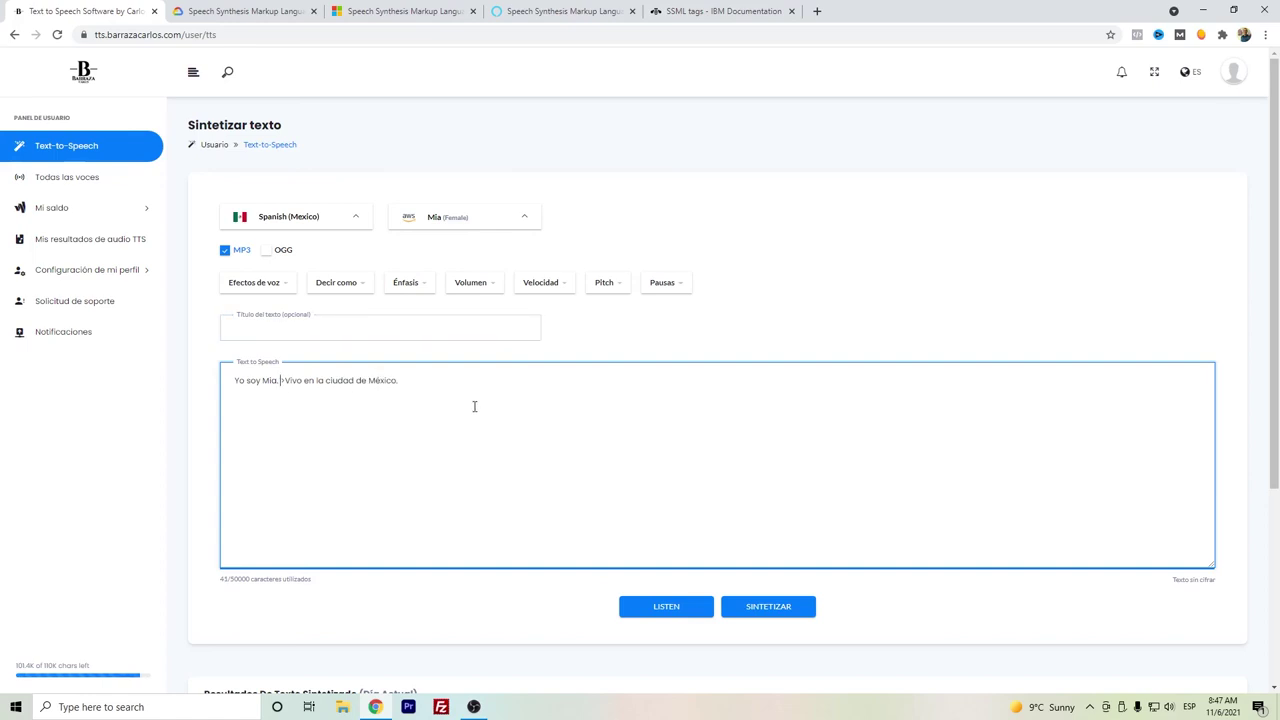
{"action": "left_click_drag", "start_coordinate": [449, 390], "coordinate": [287, 382]}
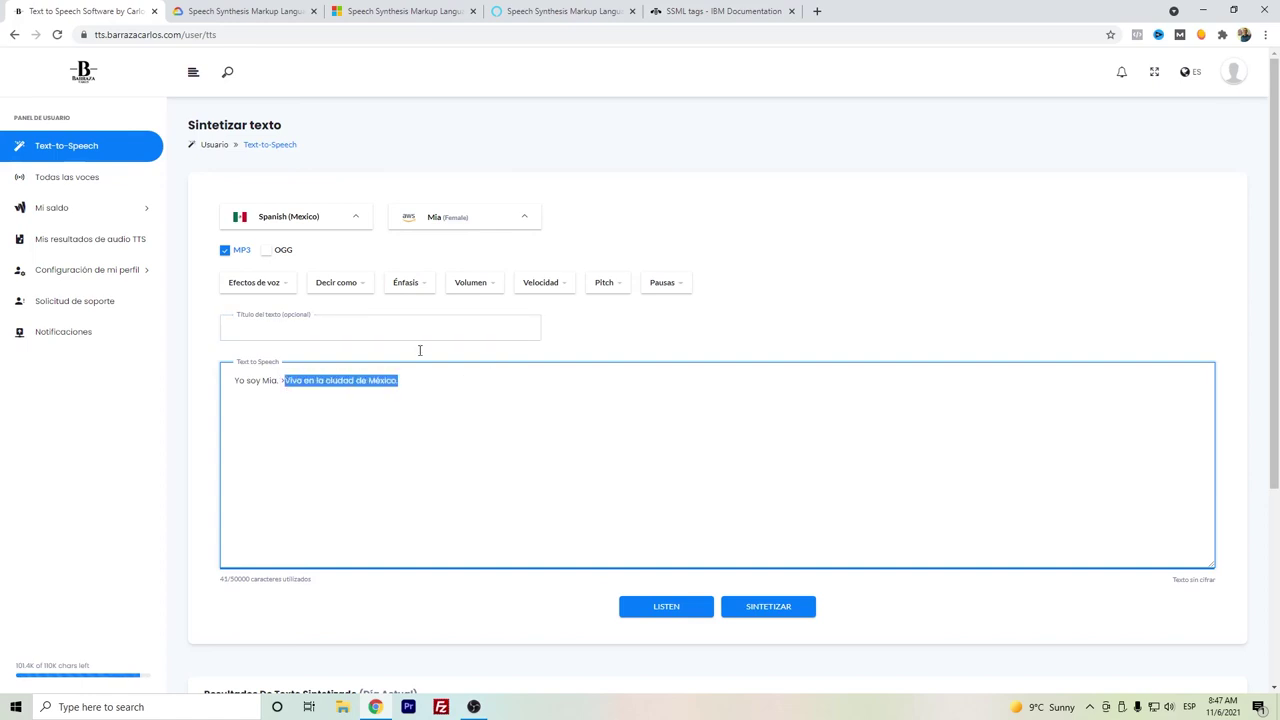
{"action": "left_click", "coordinate": [283, 380]}
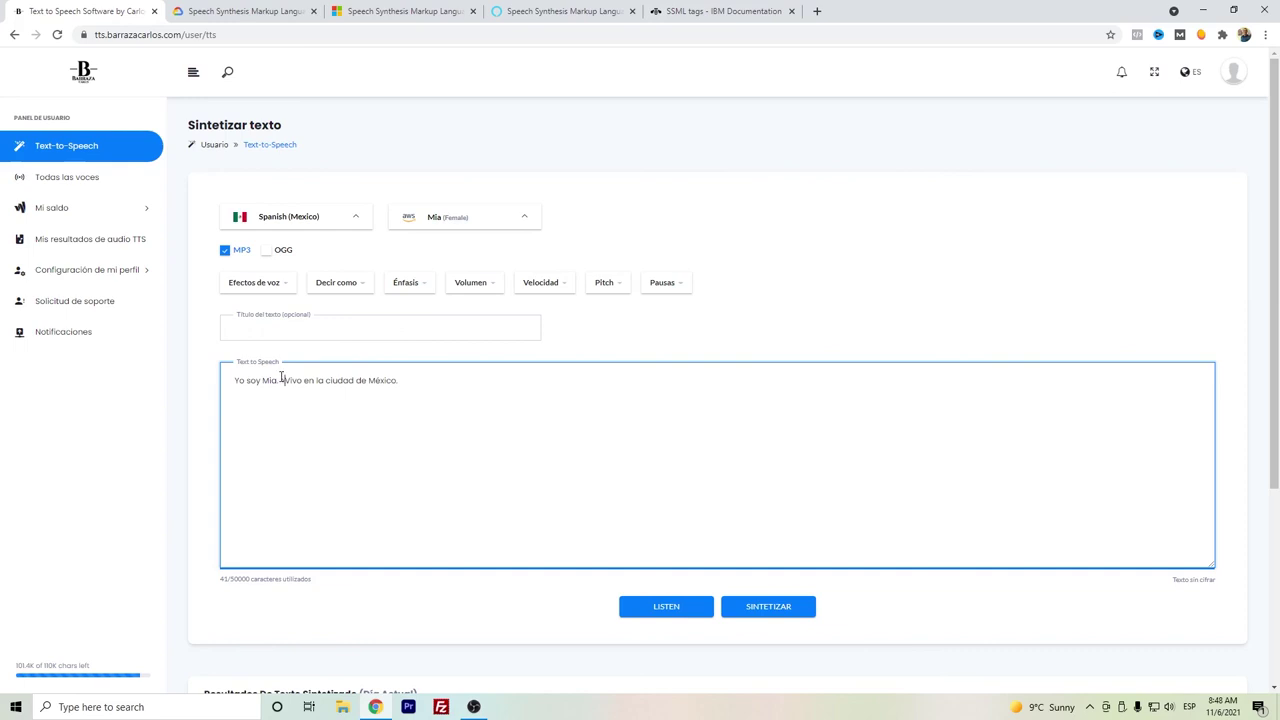
{"action": "key", "text": "Delete"}
Apply the x-Slow speed to the second sentence
{"action": "left_click_drag", "start_coordinate": [281, 380], "coordinate": [480, 392]}
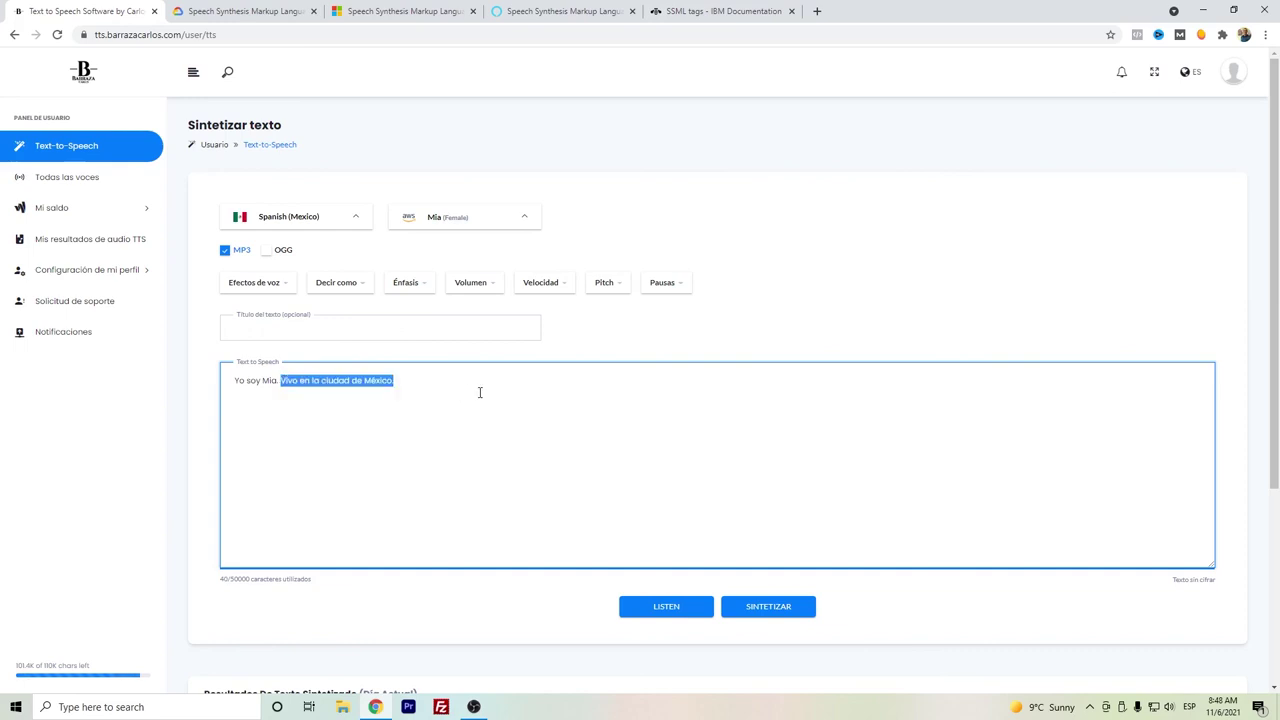
{"action": "left_click", "coordinate": [545, 288]}
{"action": "left_click", "coordinate": [445, 387]}
{"action": "left_click_drag", "start_coordinate": [445, 387], "coordinate": [280, 382]}
{"action": "left_click", "coordinate": [539, 286]}
{"action": "left_click", "coordinate": [540, 314]}
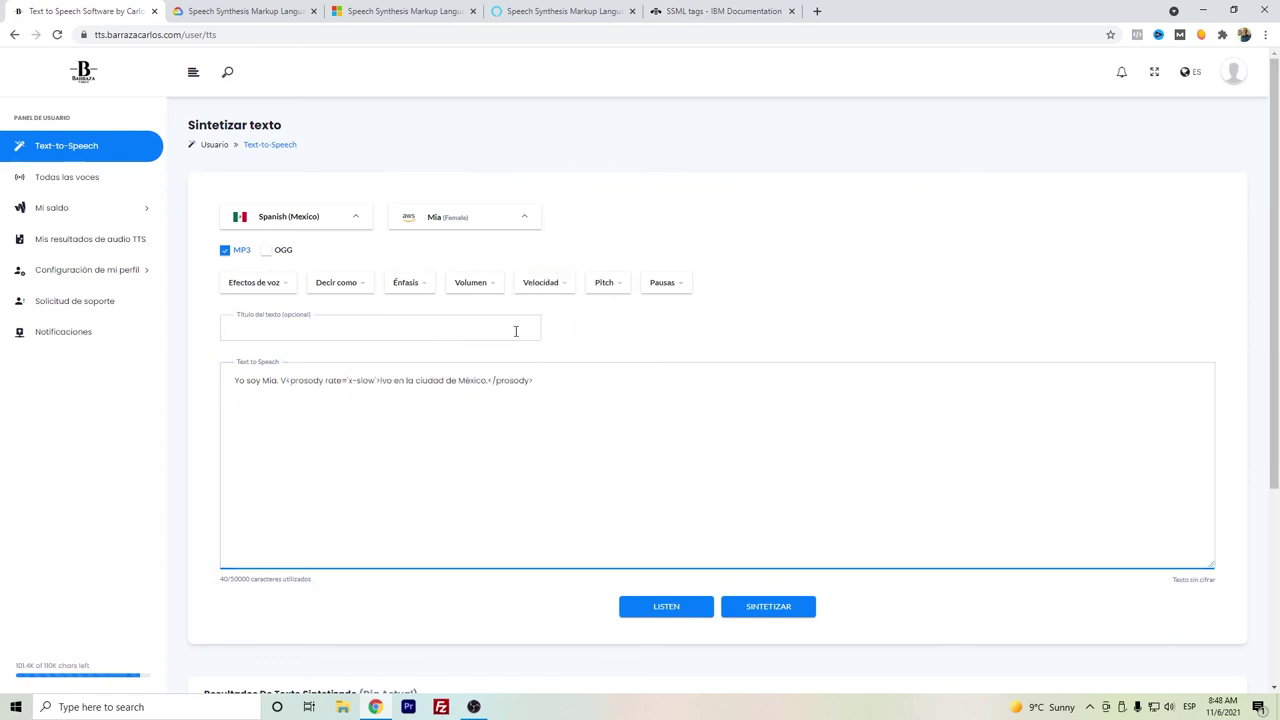
Move the initial "V" of "Vivo" inside the x-slow prosody tag and listen to the result
{"action": "left_click", "coordinate": [286, 381]}
{"action": "key", "text": "BackSpace"}
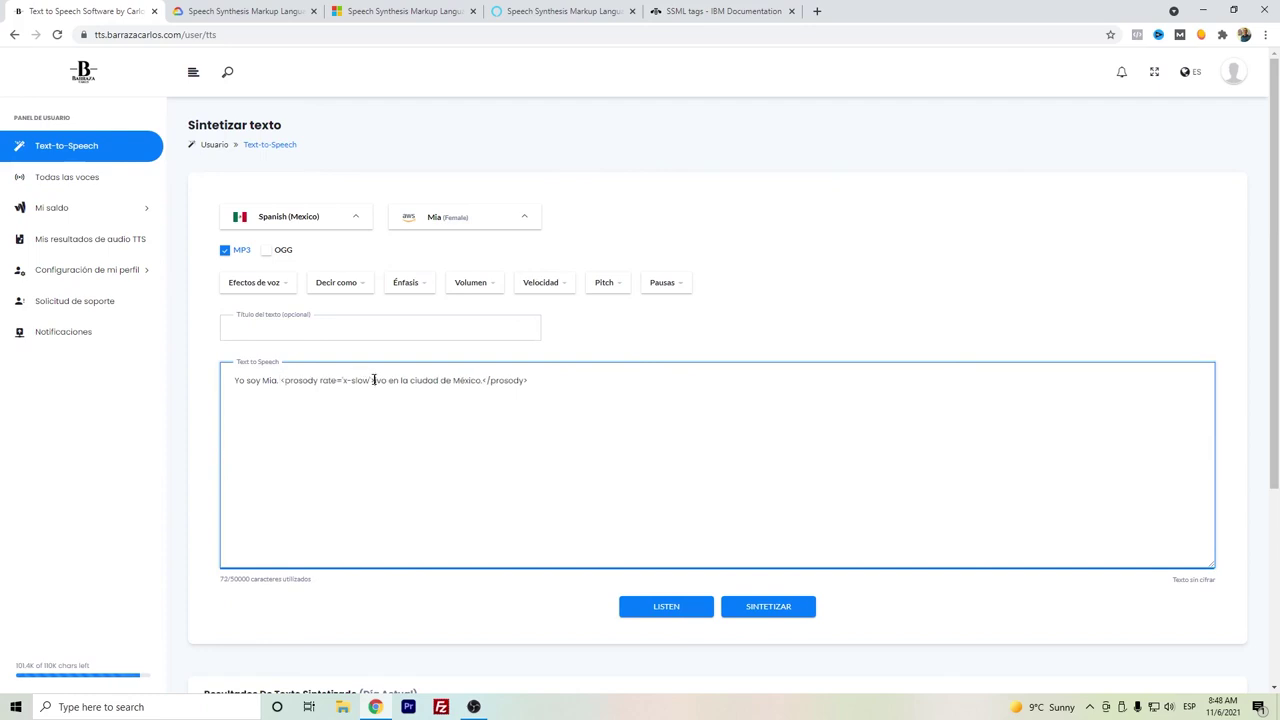
{"action": "left_click", "coordinate": [377, 380]}
{"action": "type", "text": "V"}
{"action": "left_click", "coordinate": [686, 606]}
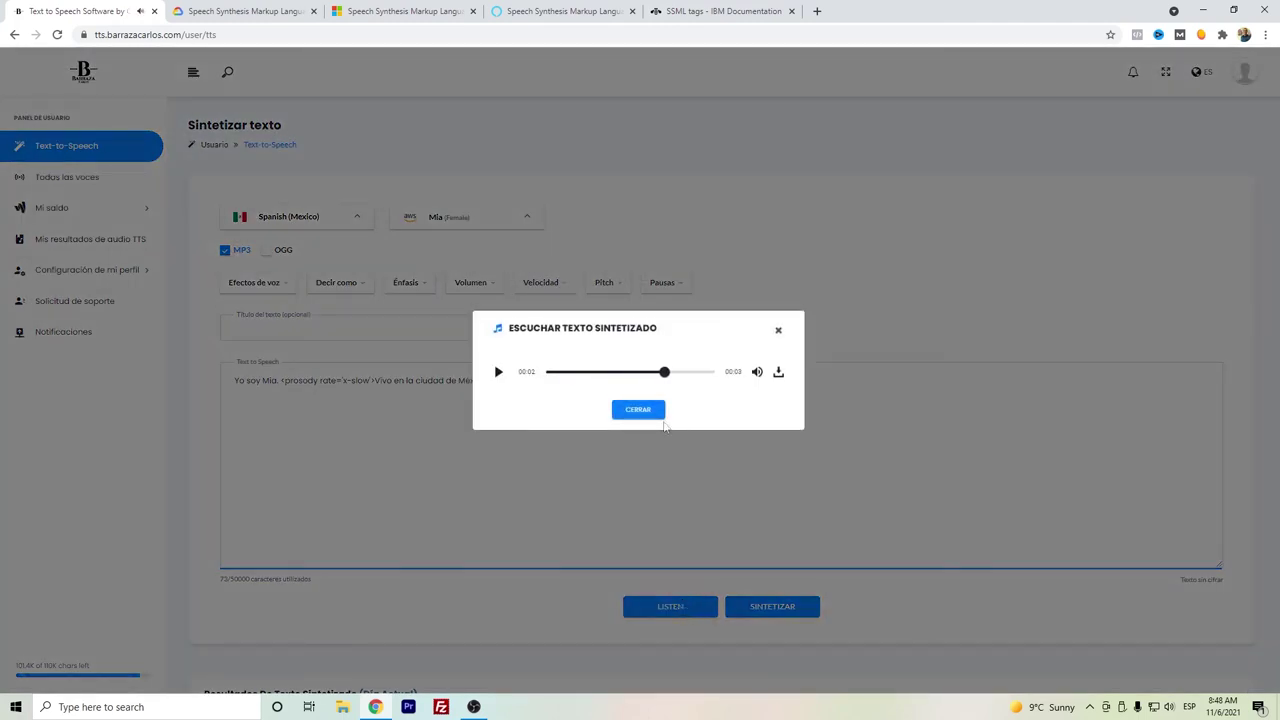
{"action": "left_click", "coordinate": [647, 419]}
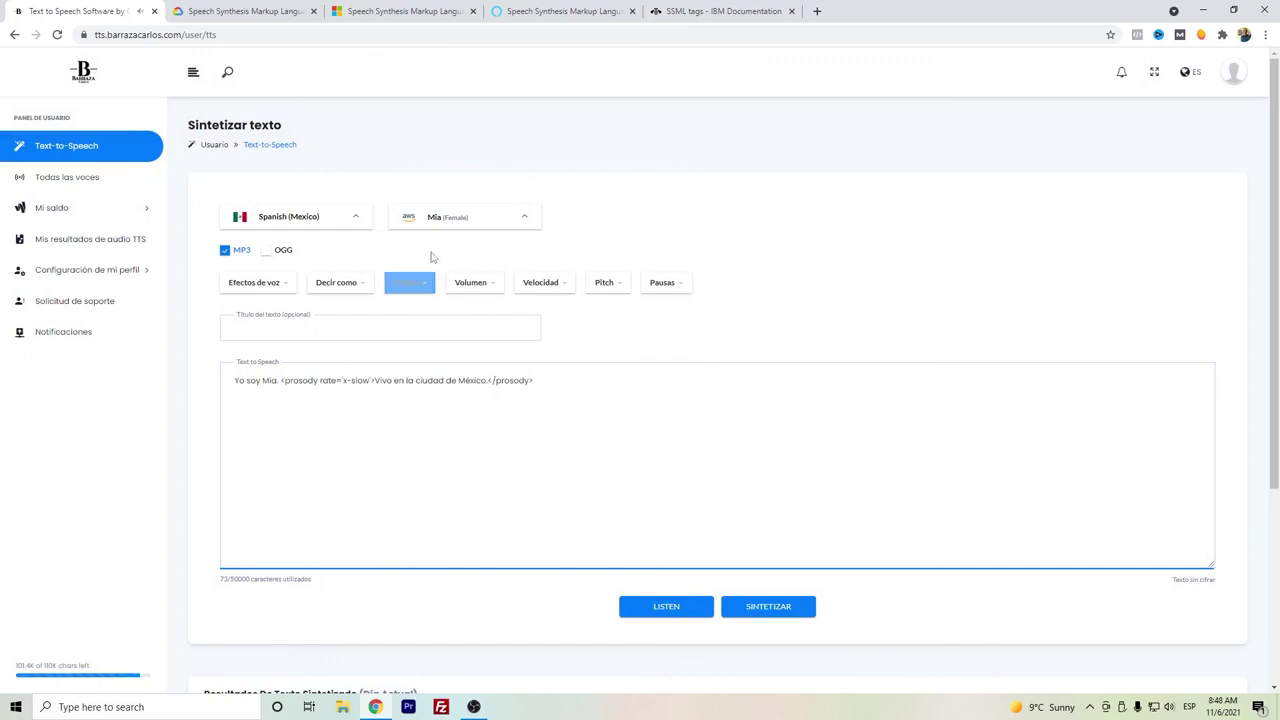
Remove the opening and closing x-slow prosody tags around the second sentence
{"action": "left_click", "coordinate": [492, 381]}
{"action": "left_click_drag", "start_coordinate": [492, 381], "coordinate": [565, 385]}
{"action": "key", "text": "BackSpace"}
{"action": "left_click_drag", "start_coordinate": [375, 381], "coordinate": [504, 384]}
{"action": "key", "text": "BackSpace"}
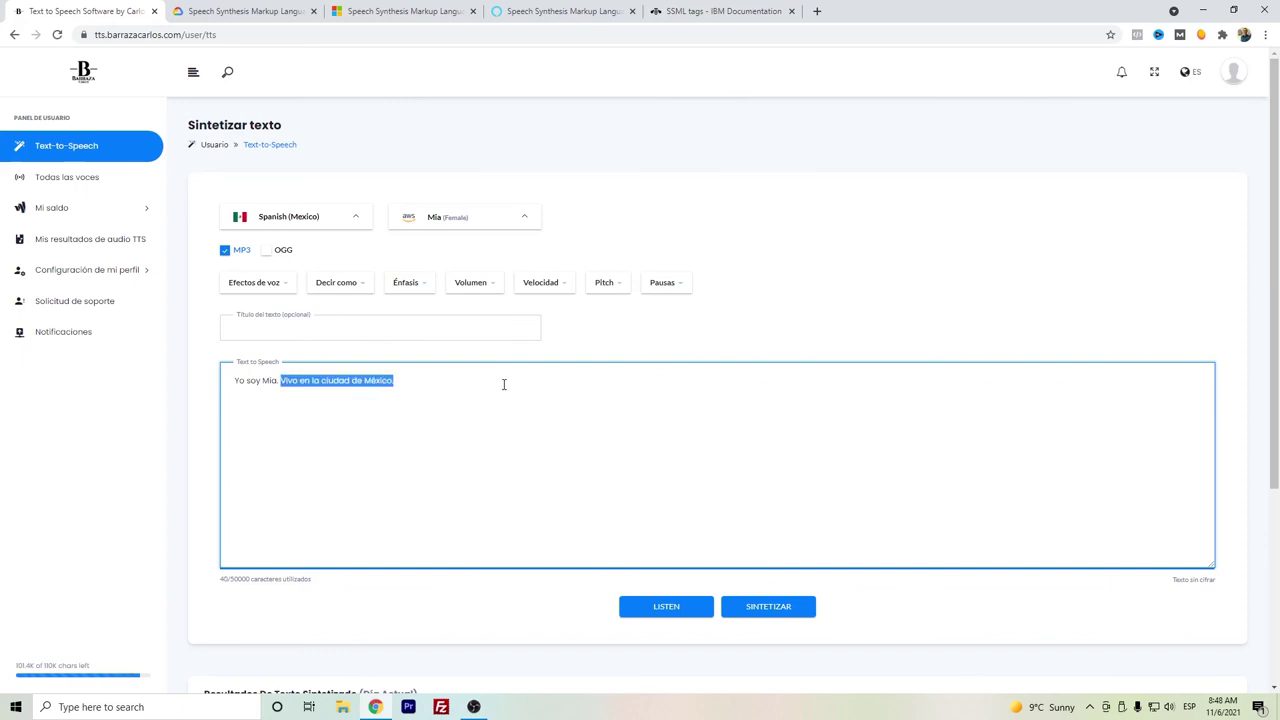
Apply the x-Fast speed to the sentence "Vivo en la ciudad de México." and listen to the result
{"action": "left_click", "coordinate": [491, 284]}
{"action": "left_click", "coordinate": [539, 291]}
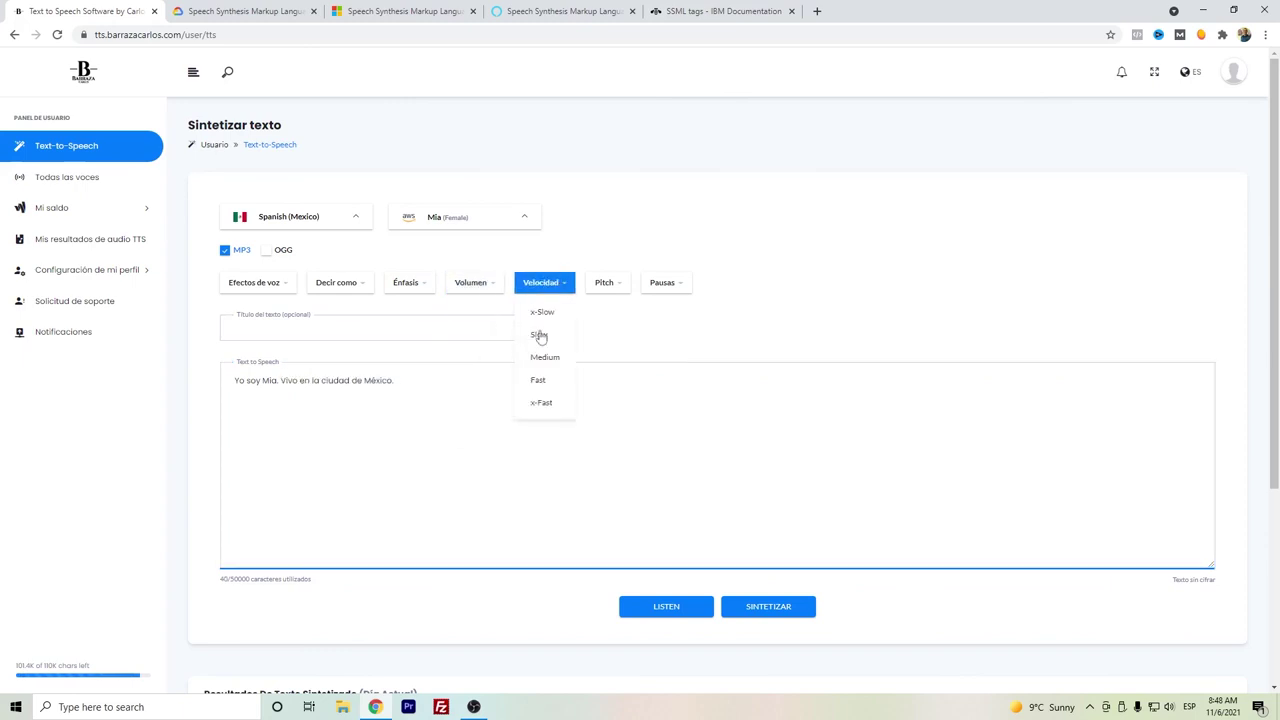
{"action": "left_click", "coordinate": [541, 402]}
{"action": "left_click", "coordinate": [668, 607]}
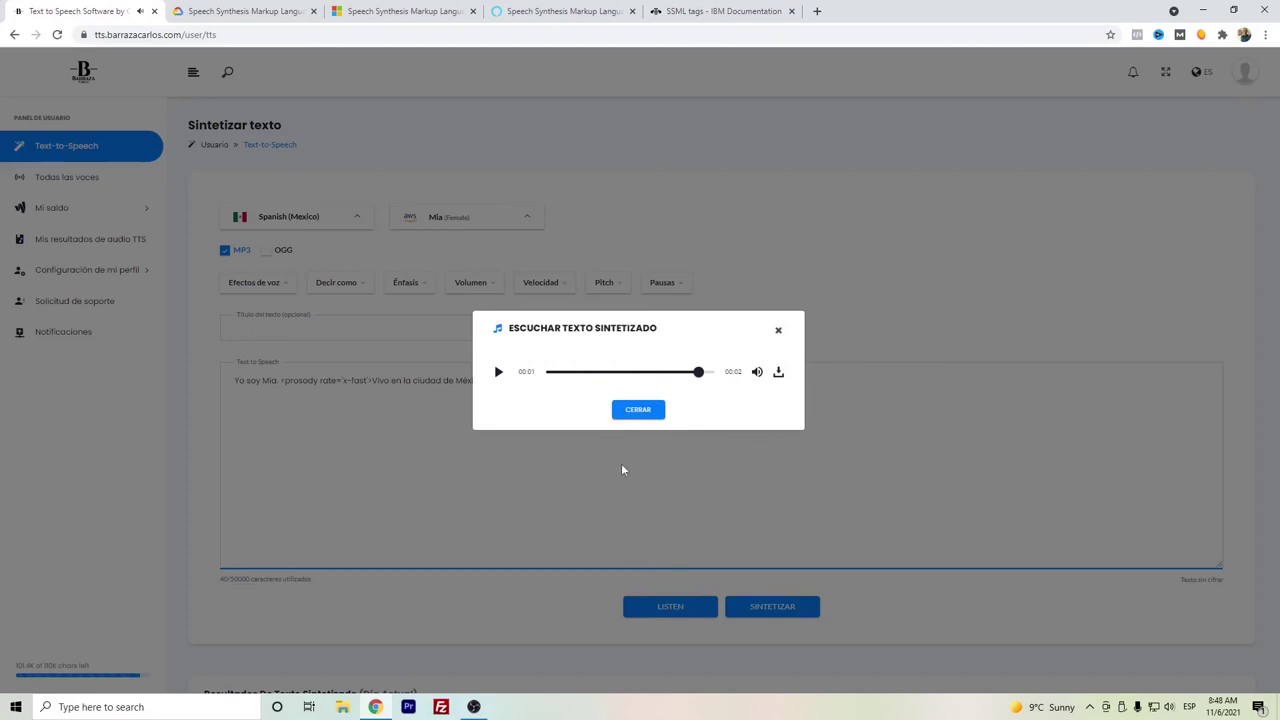
{"action": "left_click", "coordinate": [636, 409]}
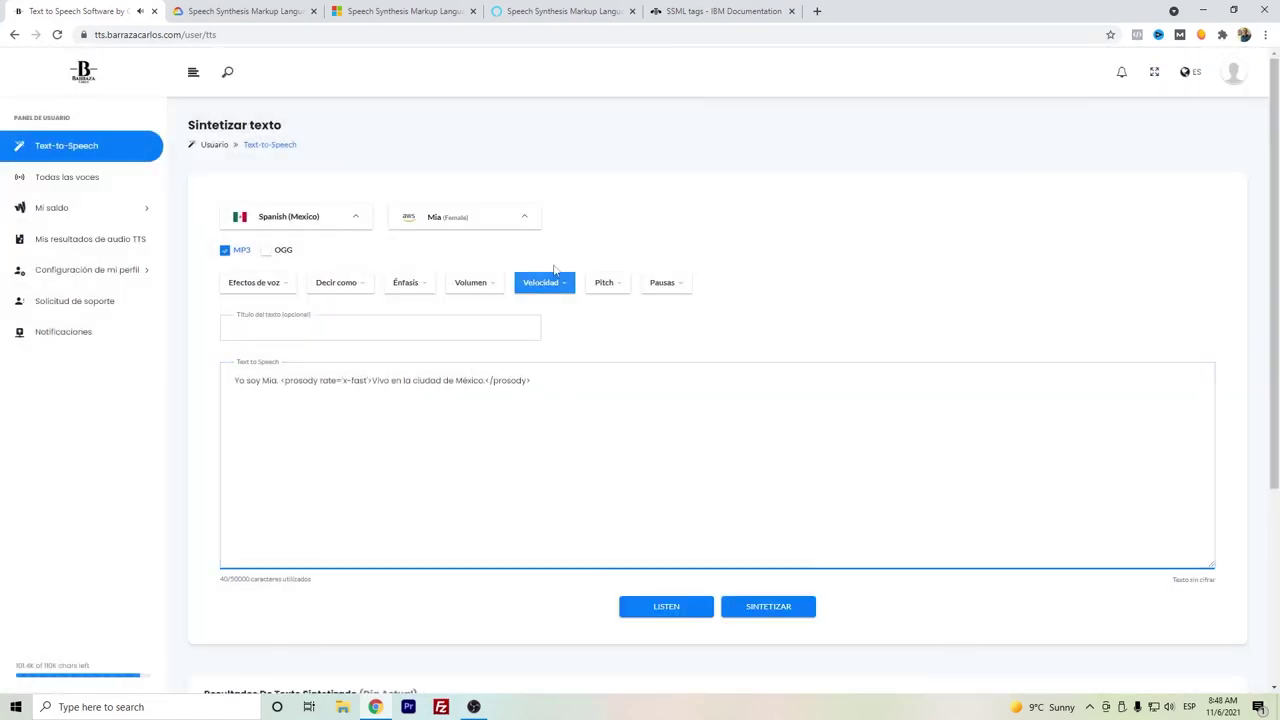
Remove the opening and closing x-fast prosody tags around the second sentence
{"action": "left_click", "coordinate": [545, 284]}
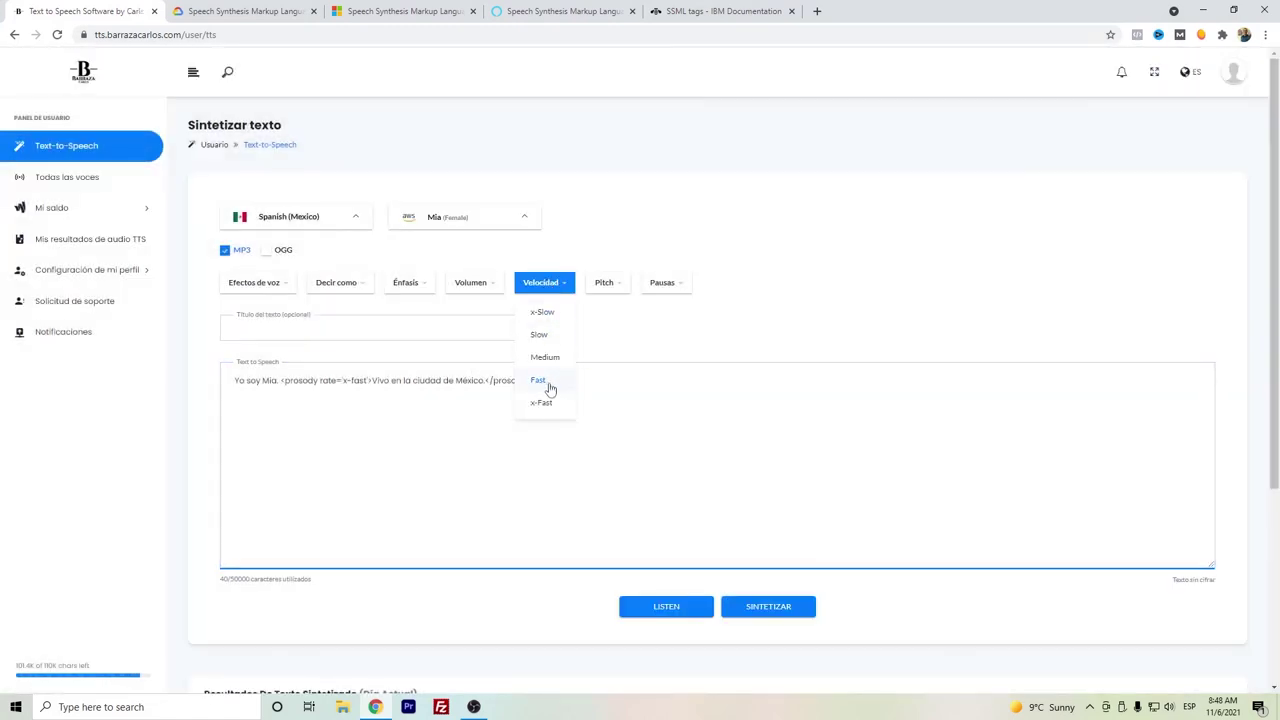
{"action": "left_click", "coordinate": [487, 382]}
{"action": "left_click_drag", "start_coordinate": [512, 384], "coordinate": [532, 383]}
{"action": "key", "text": "BackSpace"}
{"action": "left_click_drag", "start_coordinate": [372, 381], "coordinate": [281, 381]}
{"action": "key", "text": "BackSpace"}
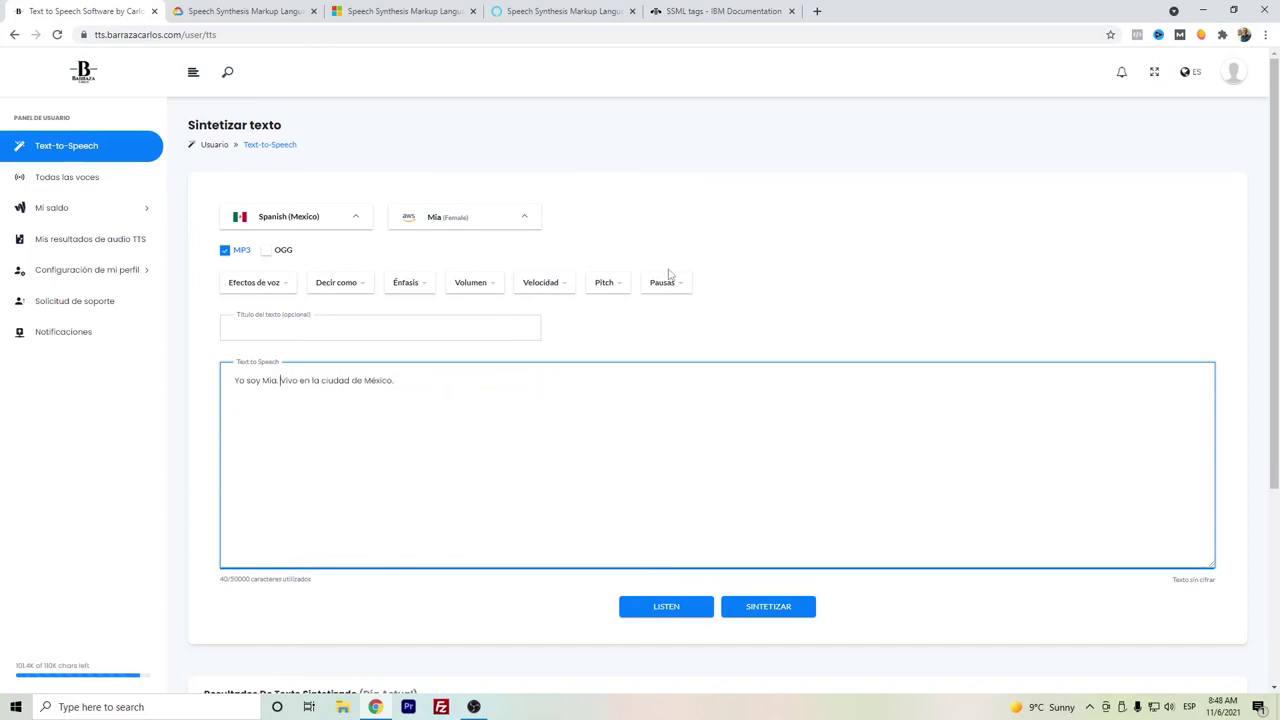
Apply the x-Low pitch to the sentence "Vivo en la ciudad de México." and listen to the result
{"action": "left_click", "coordinate": [606, 284]}
{"action": "left_click_drag", "start_coordinate": [446, 379], "coordinate": [285, 380]}
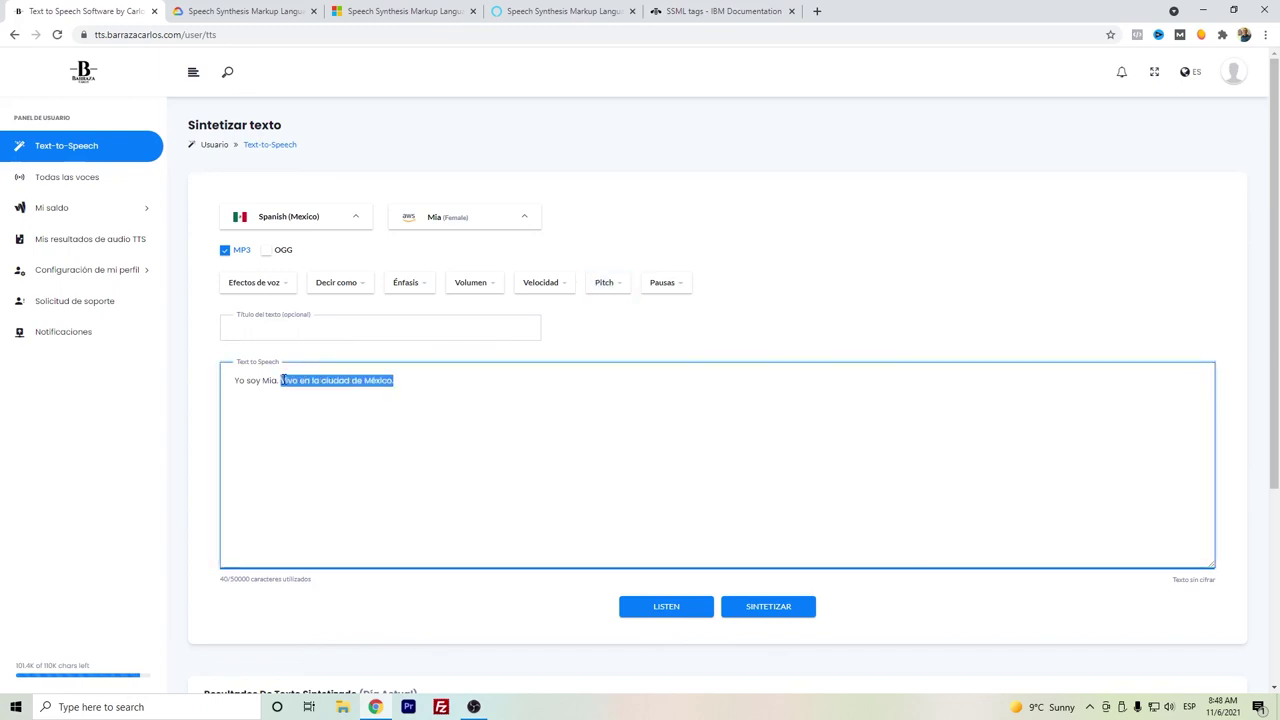
{"action": "left_click", "coordinate": [605, 283]}
{"action": "left_click", "coordinate": [614, 312]}
{"action": "left_click", "coordinate": [660, 607]}
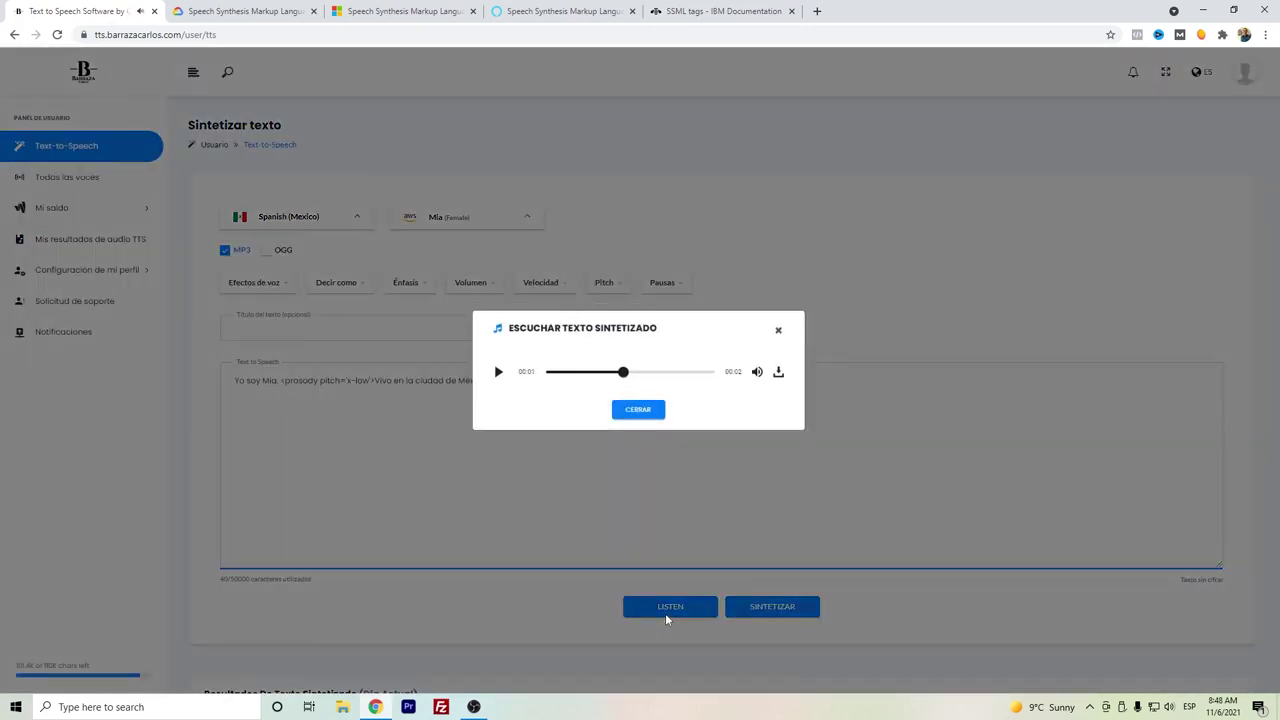
{"action": "left_click", "coordinate": [645, 409]}
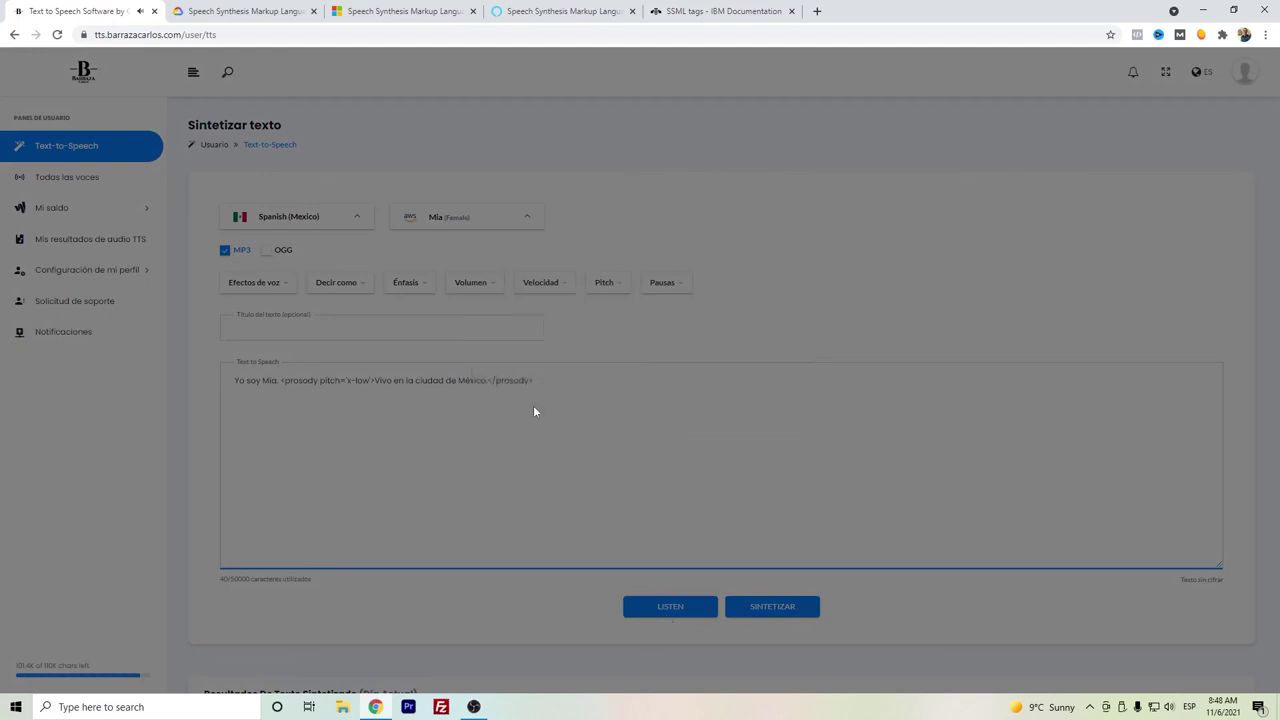
Remove the opening and closing x-low pitch tags around the second sentence
{"action": "left_click", "coordinate": [377, 381]}
{"action": "left_click_drag", "start_coordinate": [375, 381], "coordinate": [289, 383]}
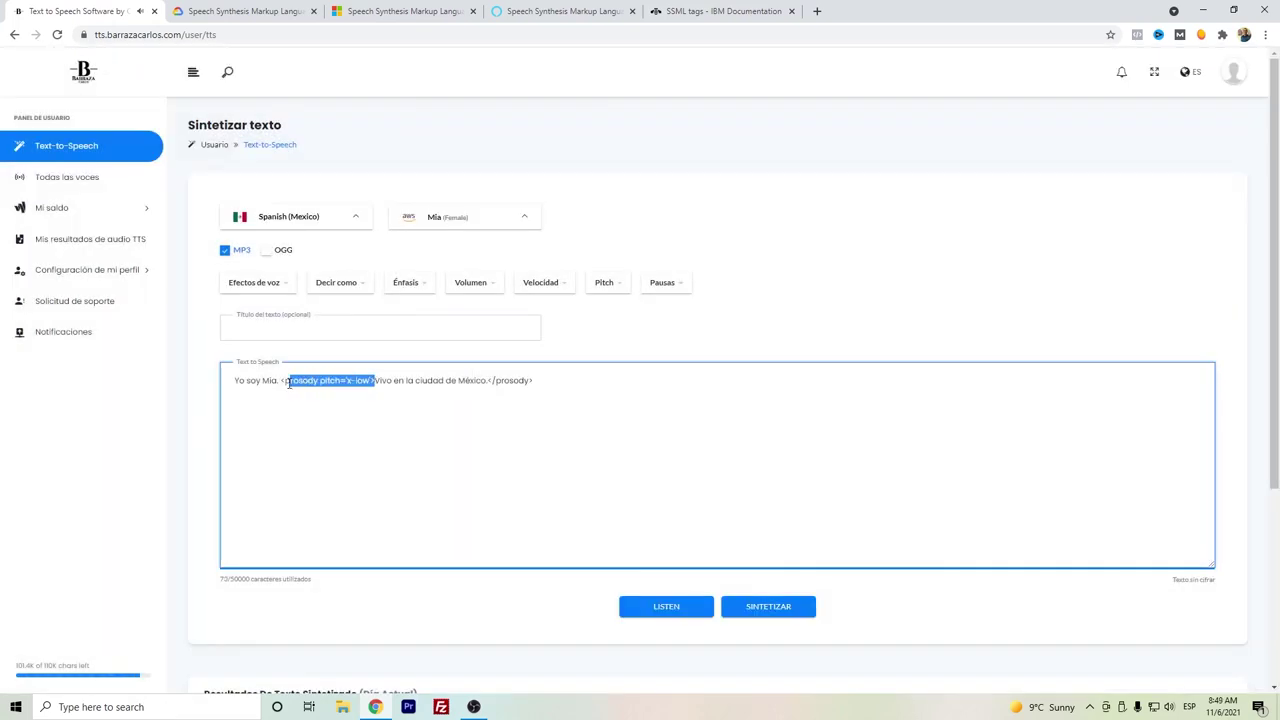
{"action": "key", "text": "BackSpace"}
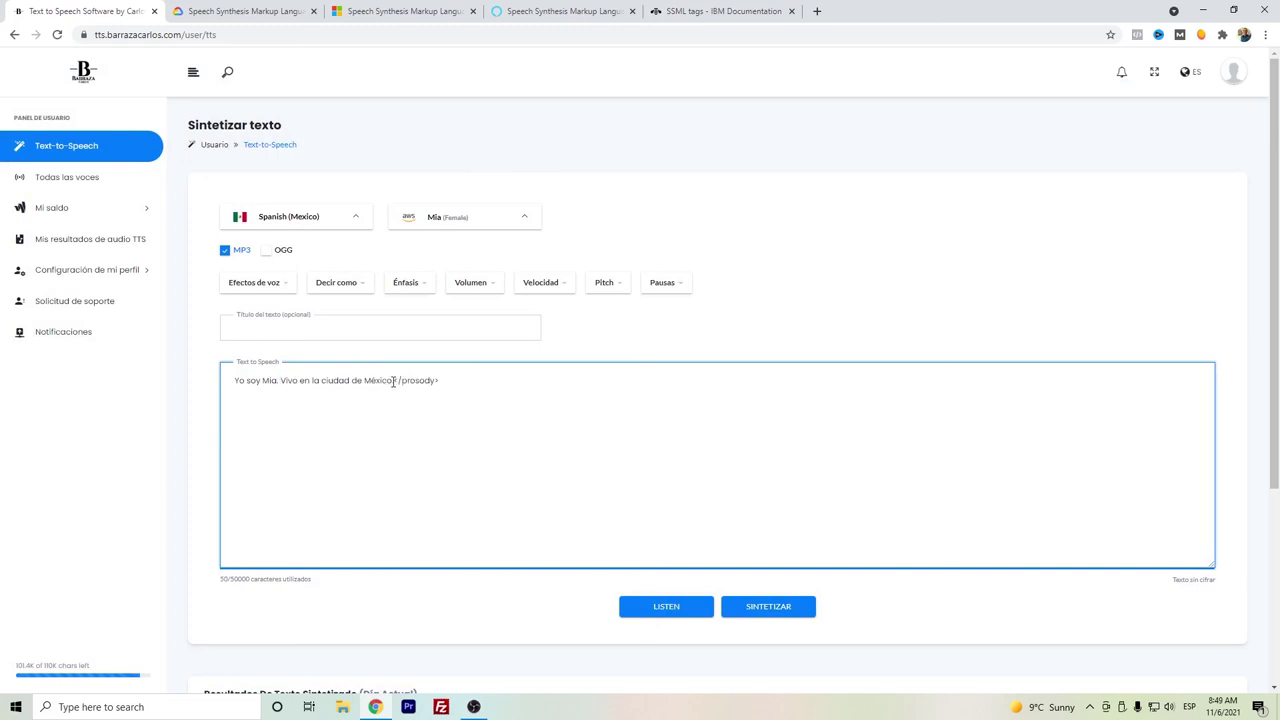
{"action": "left_click_drag", "start_coordinate": [395, 383], "coordinate": [287, 383]}
{"action": "key", "text": "BackSpace"}
Apply the x-High pitch to the sentence "Vivo en la ciudad de México." and listen to the result
{"action": "left_click", "coordinate": [601, 285]}
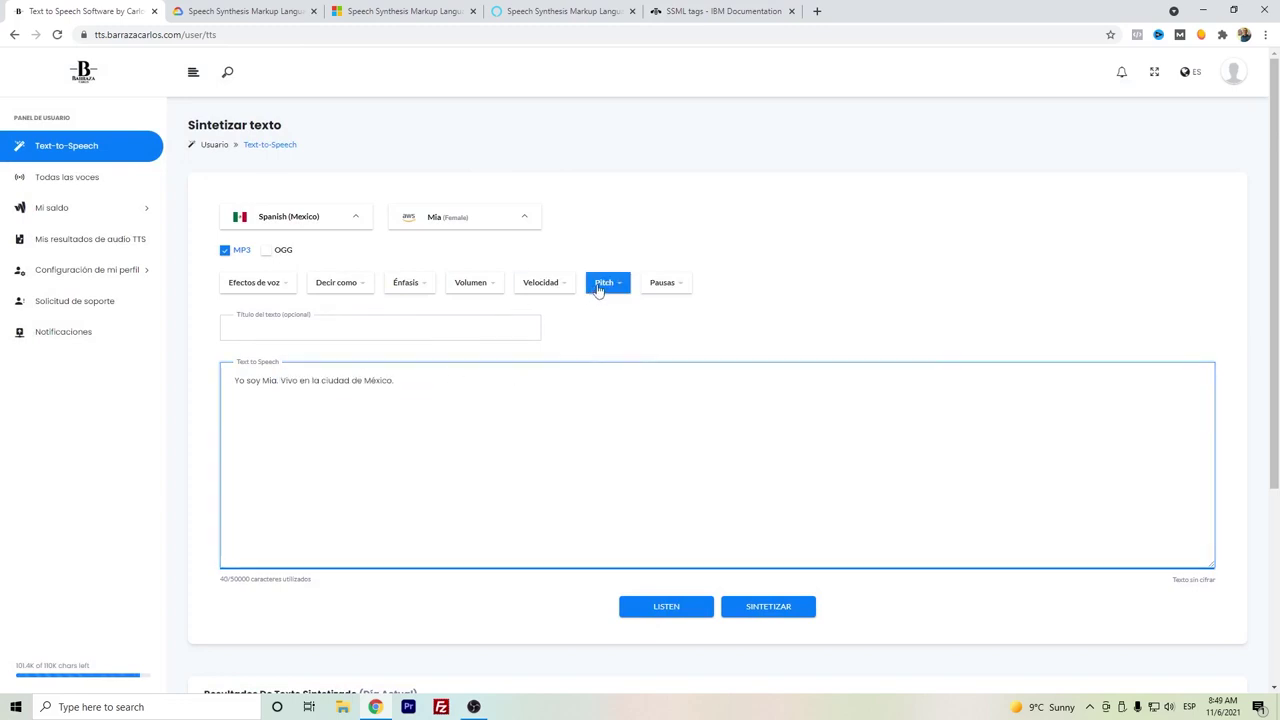
{"action": "left_click", "coordinate": [601, 404]}
{"action": "left_click", "coordinate": [670, 606]}
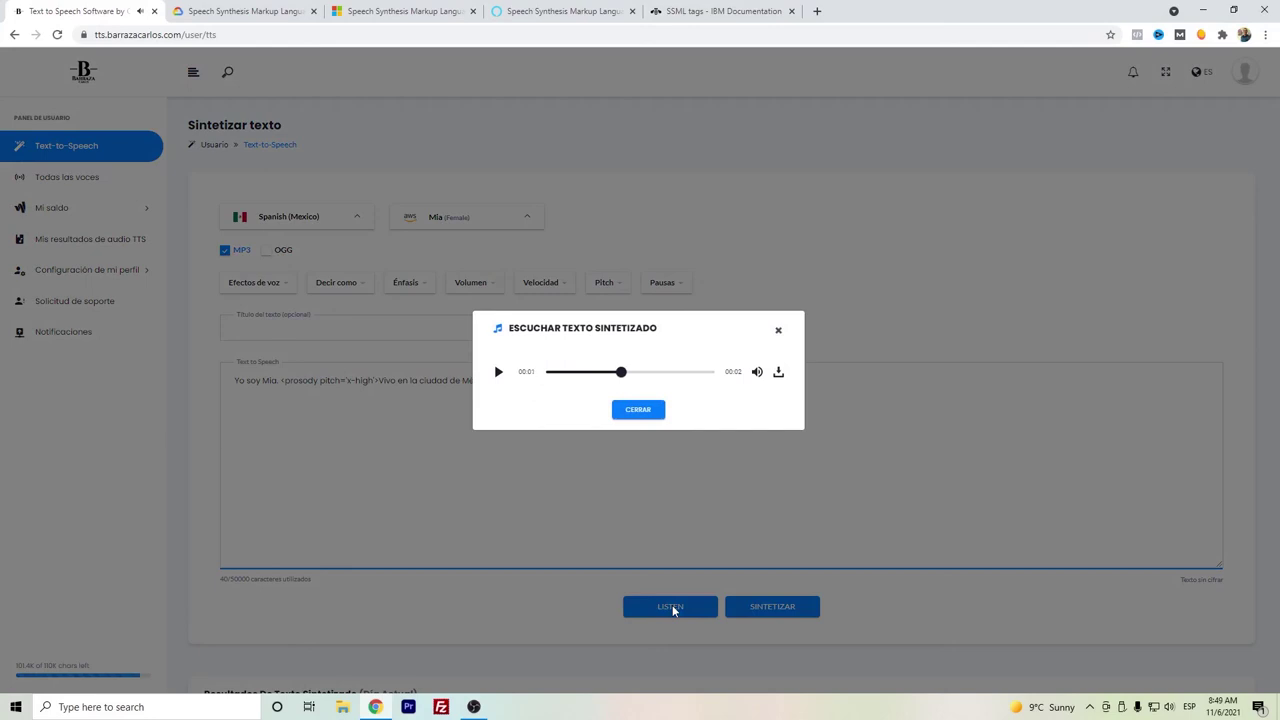
{"action": "left_click", "coordinate": [650, 423]}
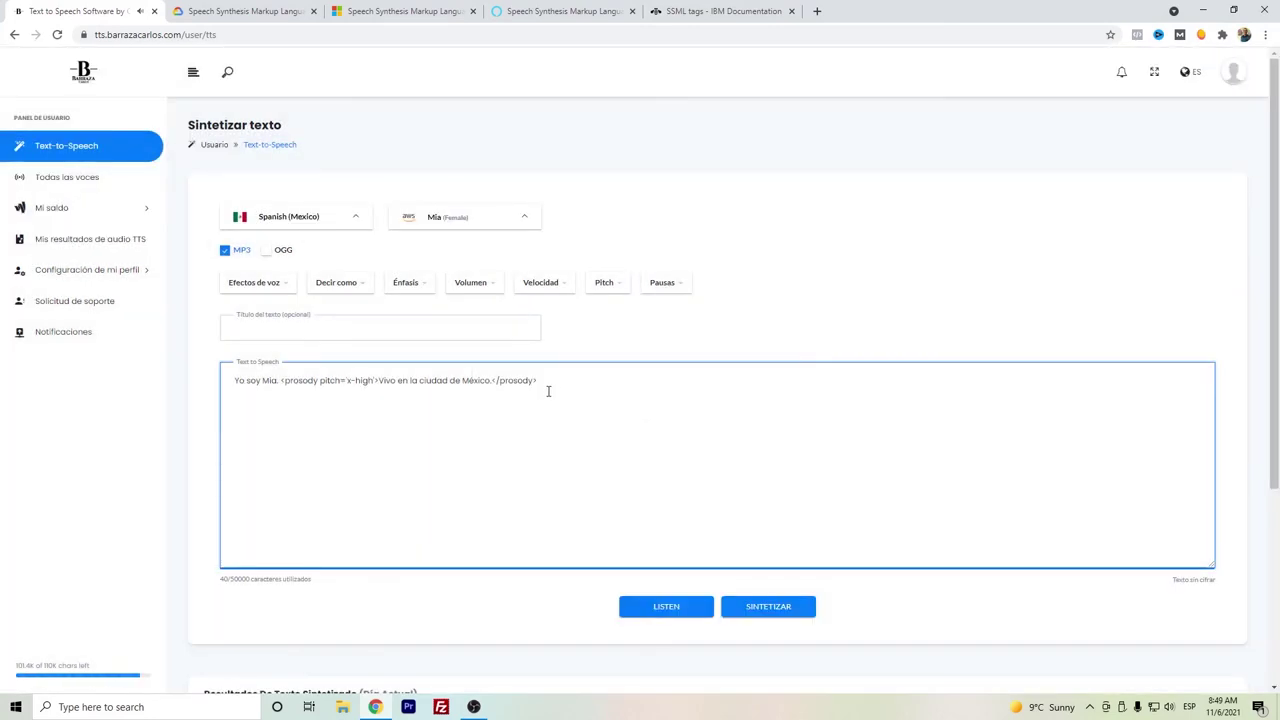
View the available pause options and clear all the text to be synthesized
{"action": "left_click", "coordinate": [663, 287]}
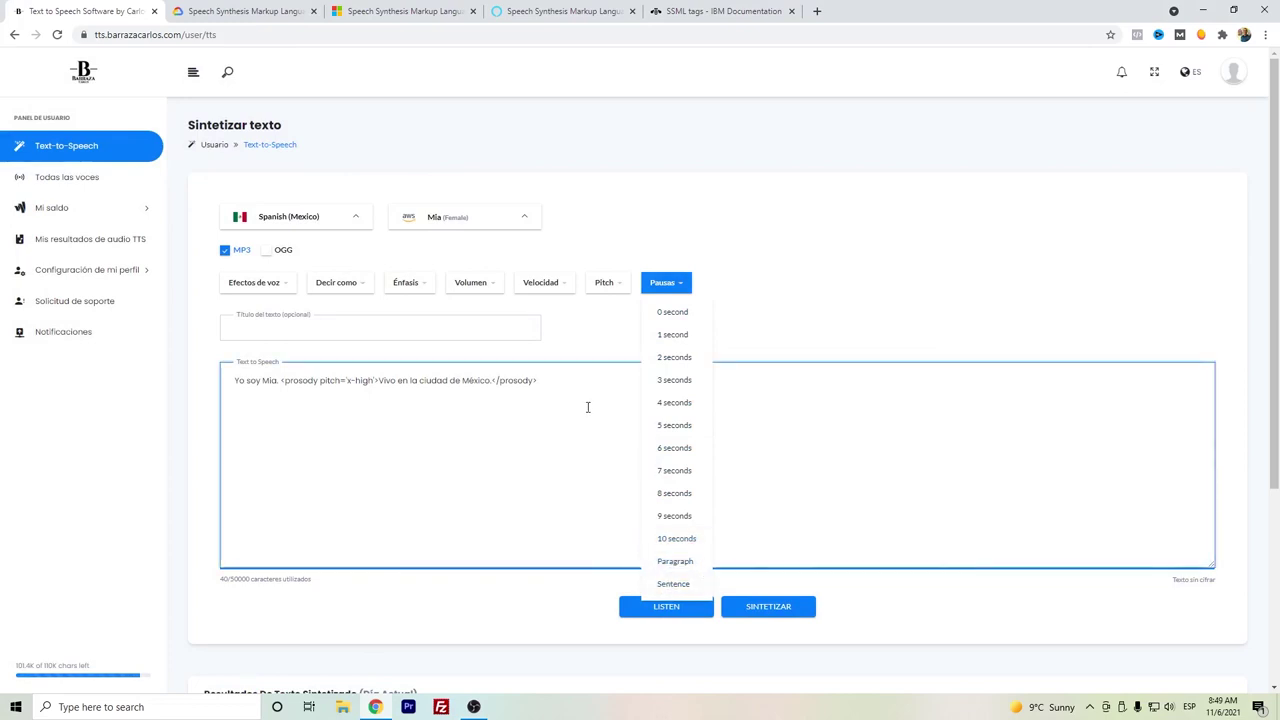
{"action": "left_click", "coordinate": [546, 388]}
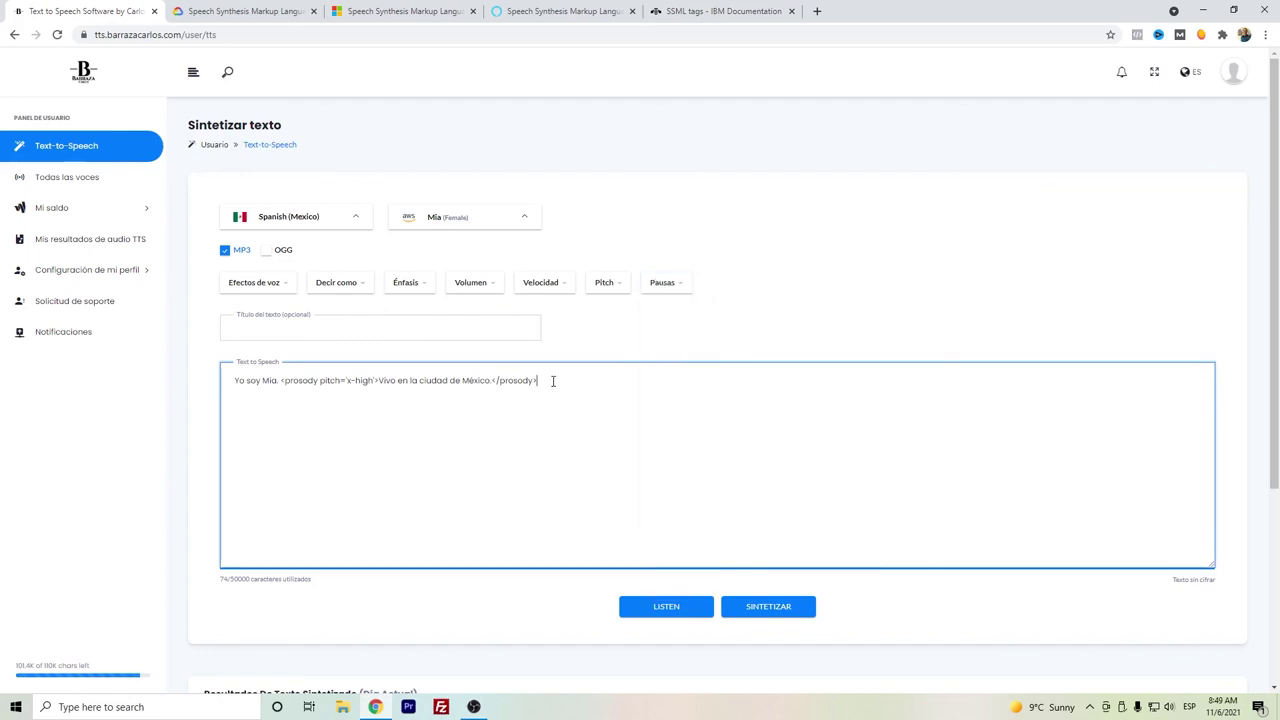
{"action": "left_click_drag", "start_coordinate": [556, 378], "coordinate": [213, 360]}
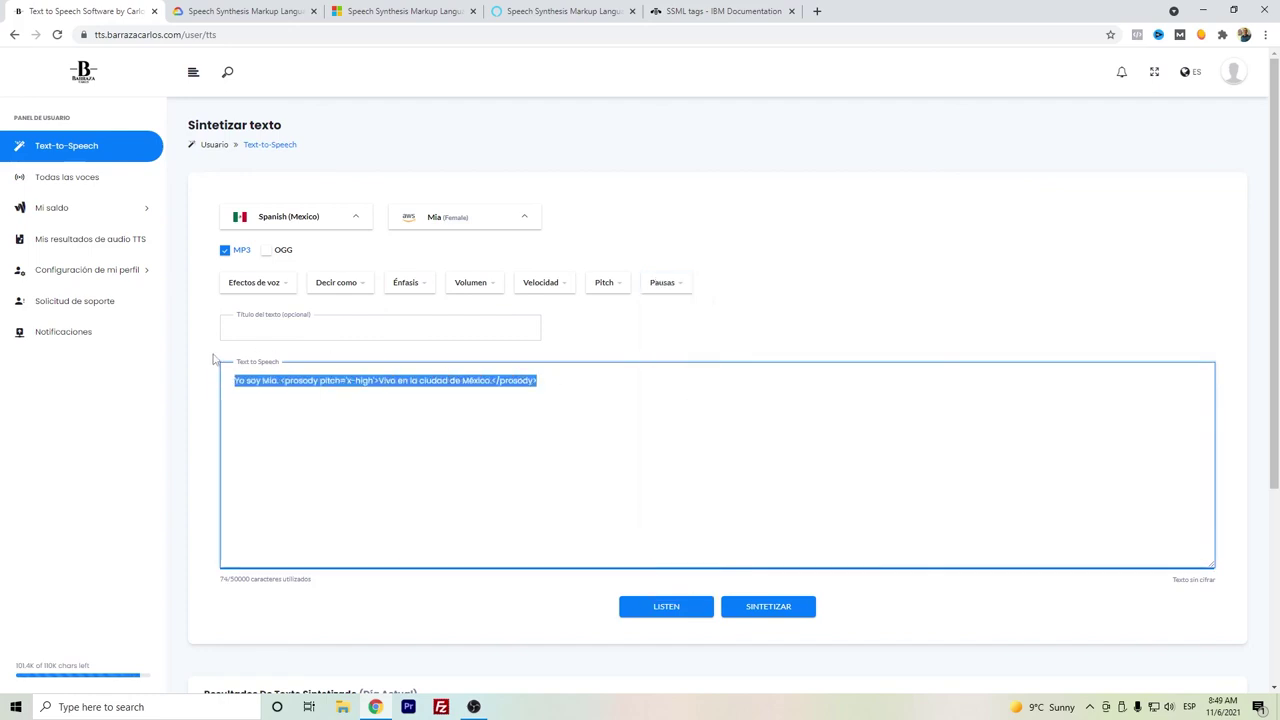
{"action": "key", "text": "BackSpace"}
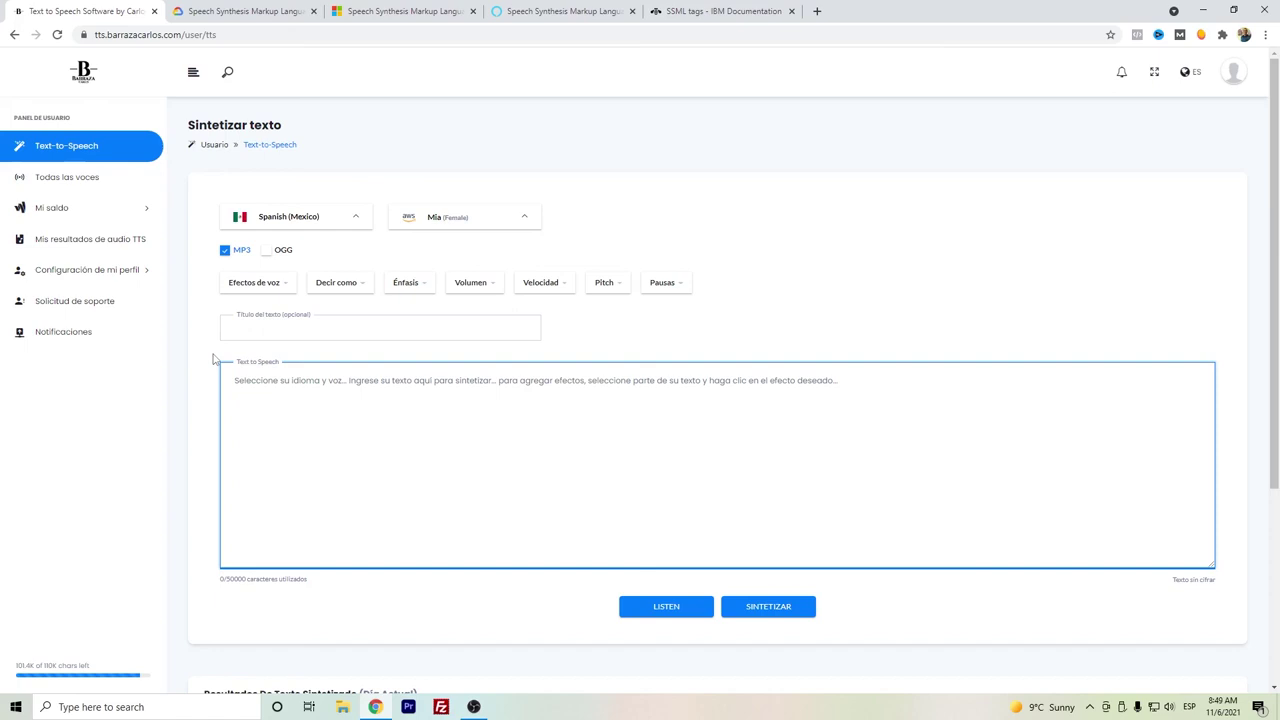